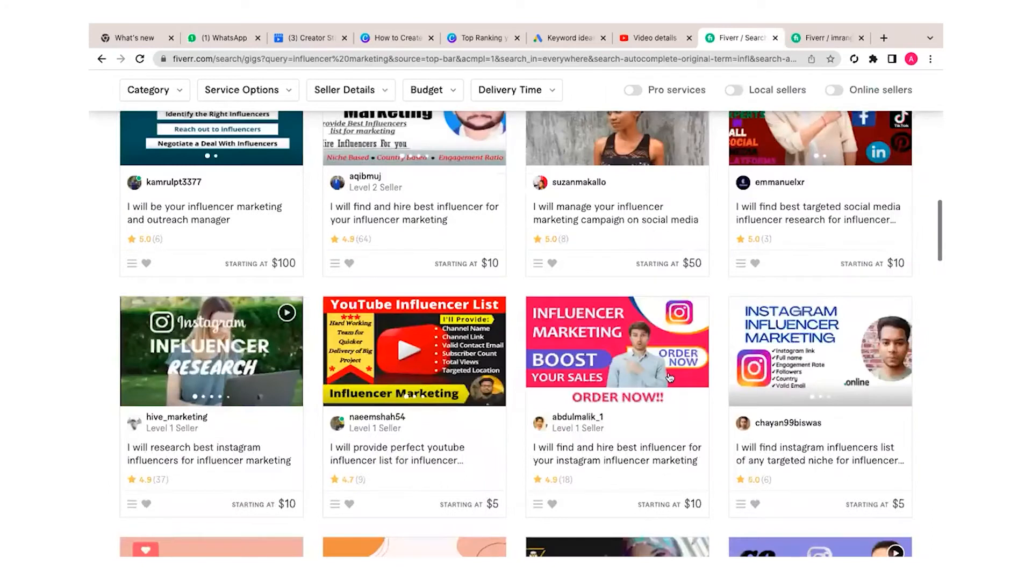
Step: Browse the influencer marketing gigs in the search results for their titles and starting prices
{"action": "scroll", "coordinate": [484, 322], "scroll_direction": "down", "scroll_amount": 4}
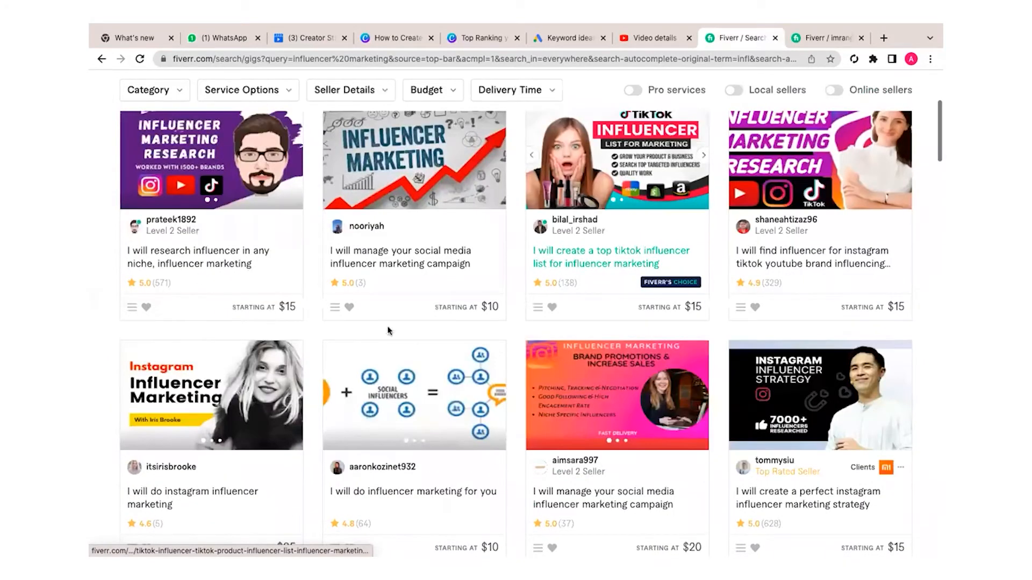
{"action": "scroll", "coordinate": [486, 316], "scroll_direction": "down", "scroll_amount": 1}
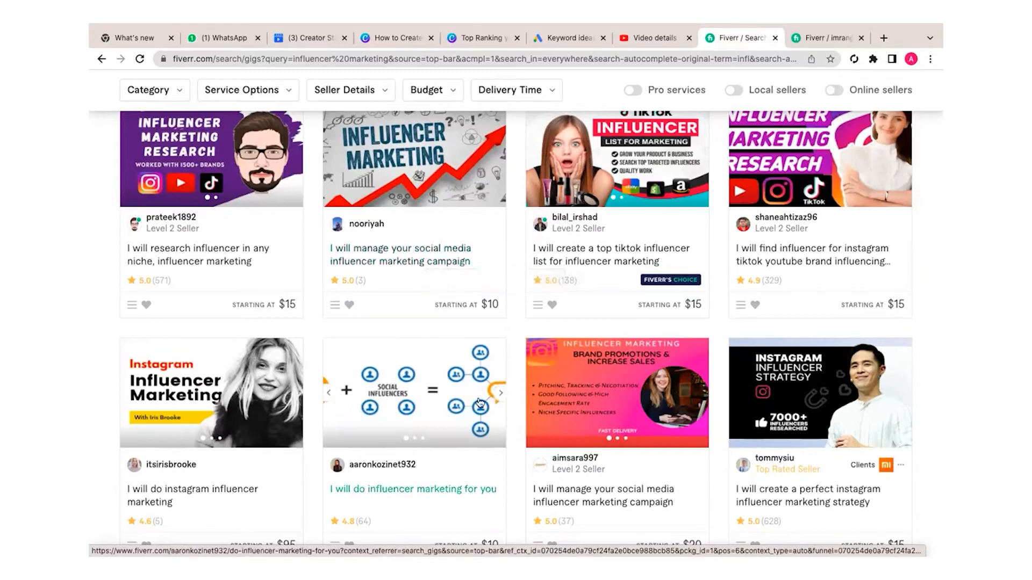
{"action": "scroll", "coordinate": [480, 403], "scroll_direction": "down", "scroll_amount": 2}
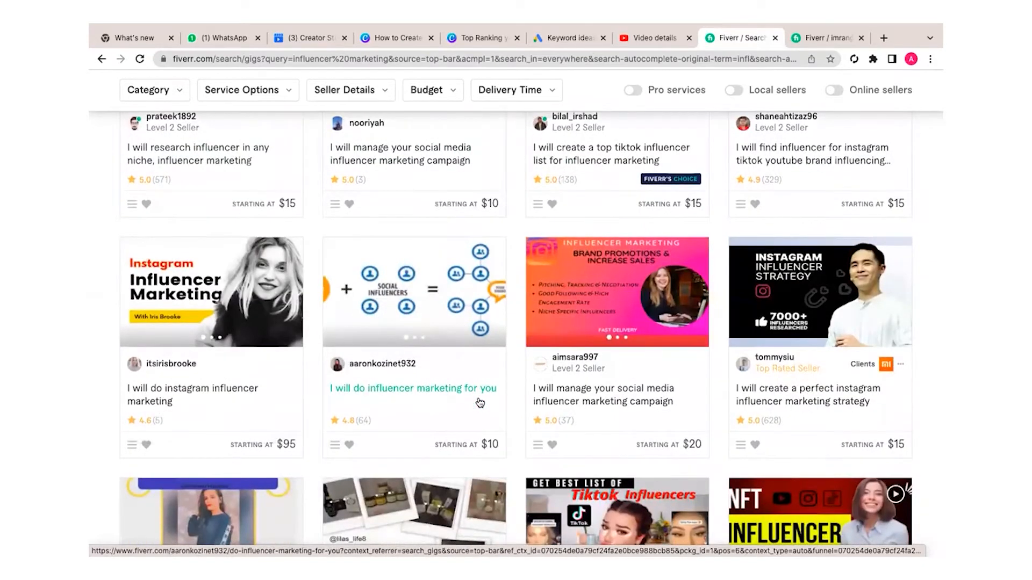
{"action": "scroll", "coordinate": [479, 403], "scroll_direction": "down", "scroll_amount": 1}
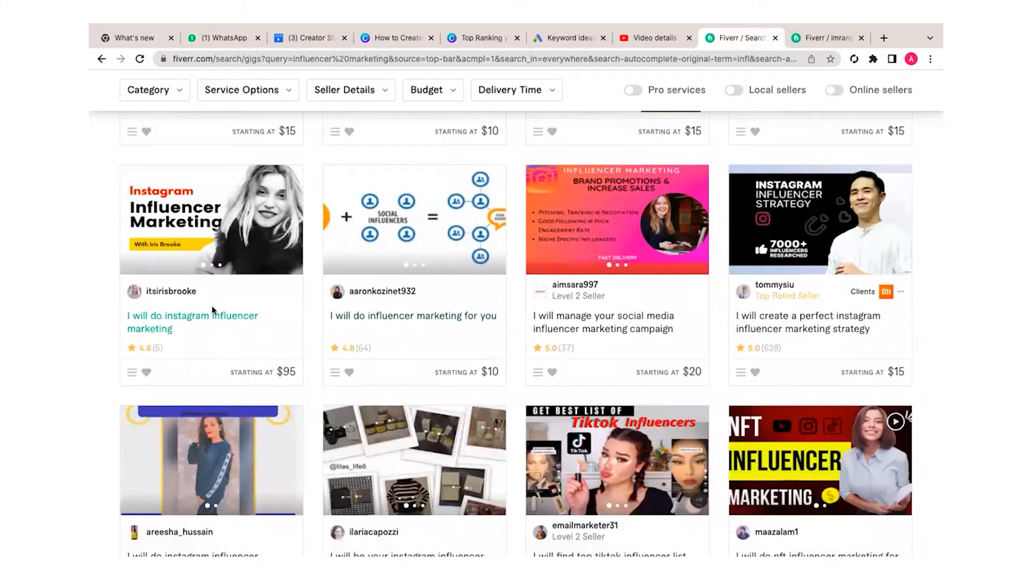
Step: Switch to the new gig form and begin the gig title with "find best instgram influencer"
{"action": "left_click", "coordinate": [825, 38]}
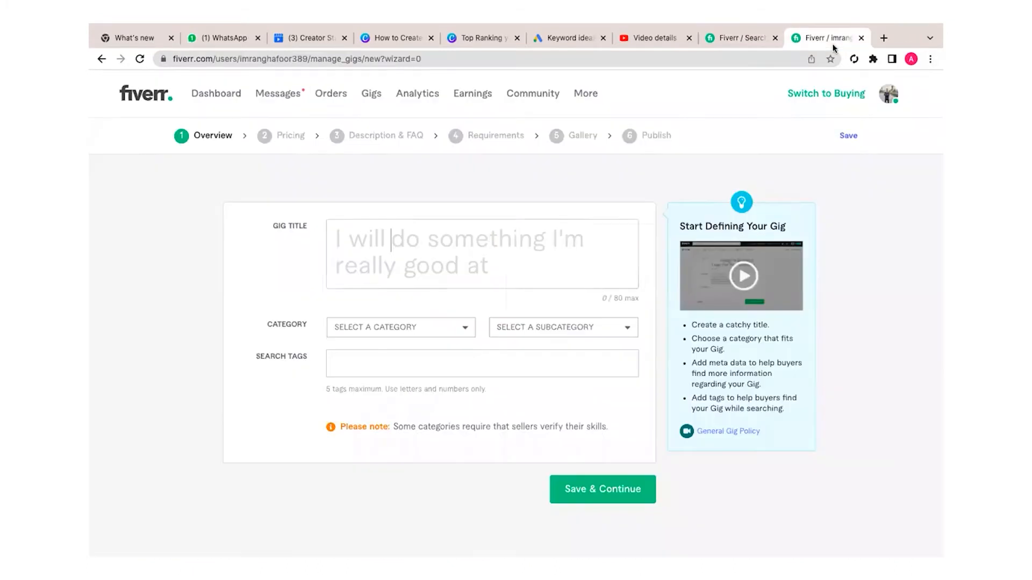
{"action": "mouse_move", "coordinate": [489, 256]}
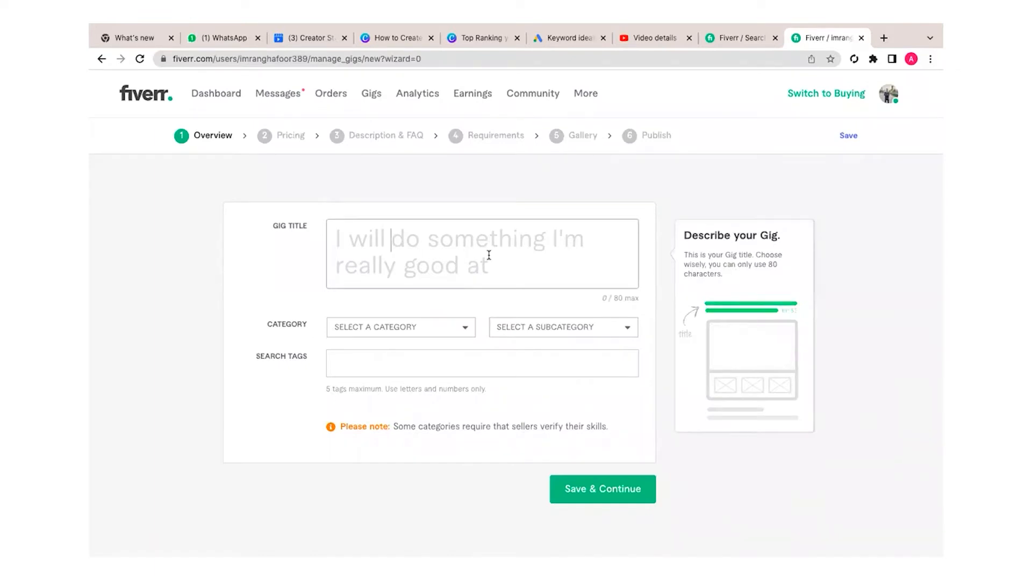
{"action": "left_click", "coordinate": [488, 255]}
{"action": "type", "text": "fins"}
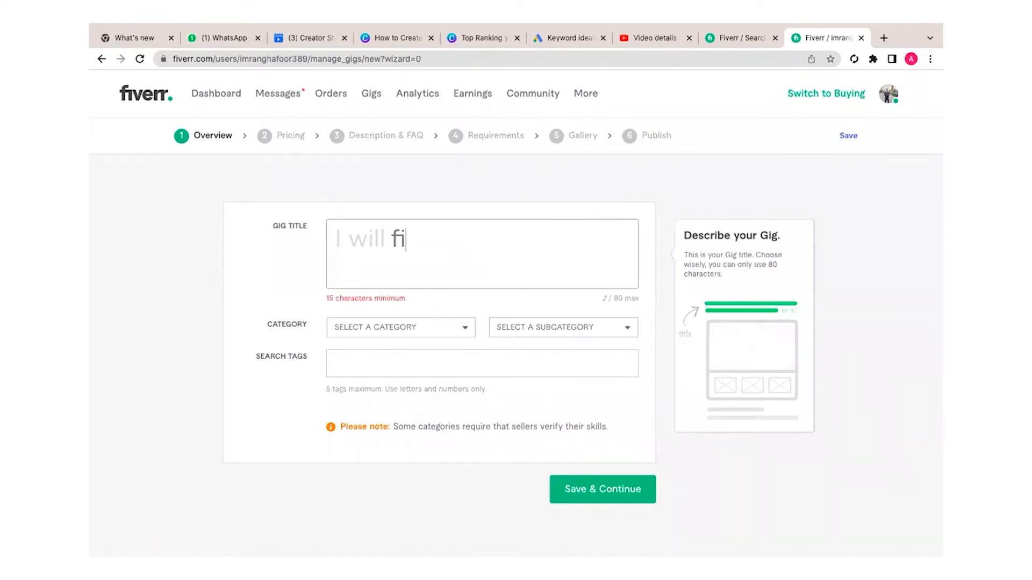
{"action": "key", "text": "BackSpace"}
{"action": "key", "text": "BackSpace"}
{"action": "type", "text": "d bes"}
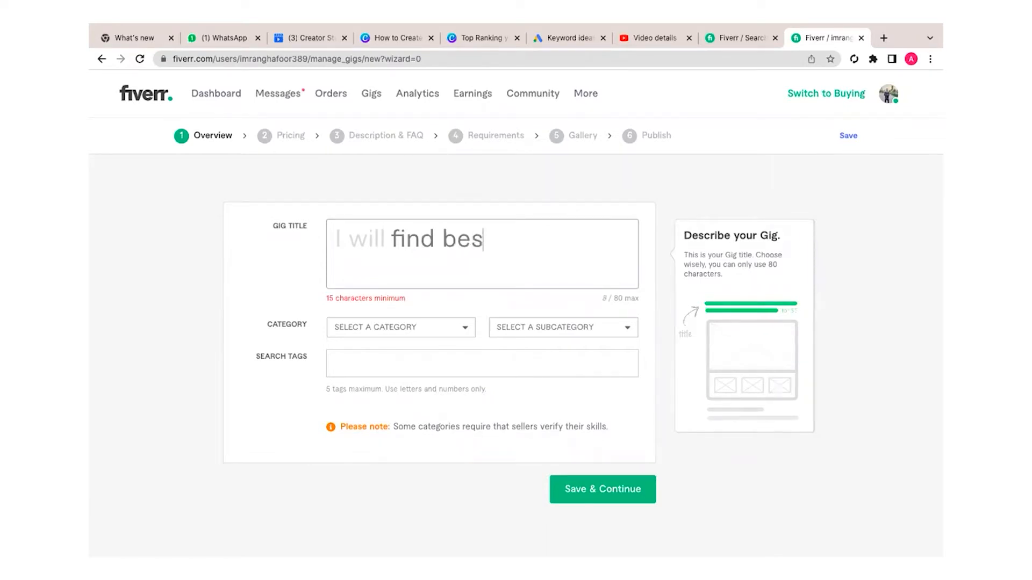
{"action": "type", "text": "t instgra"}
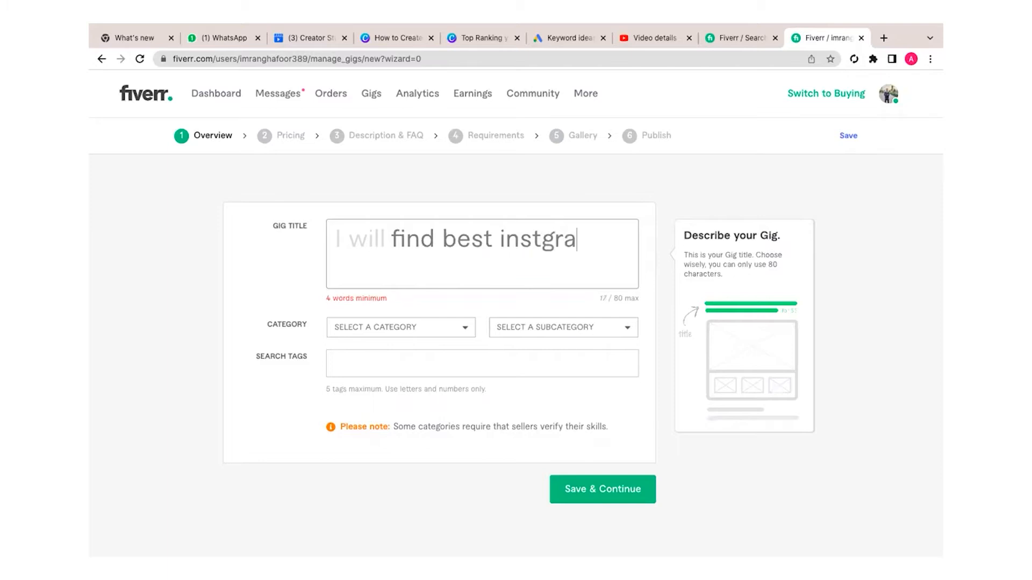
{"action": "type", "text": "m inf"}
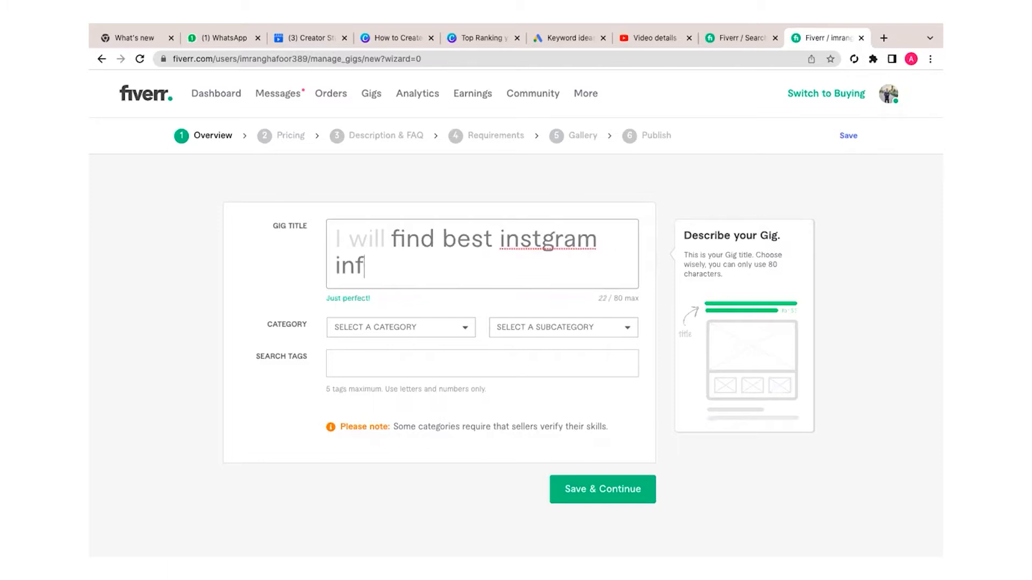
{"action": "type", "text": "luencer"}
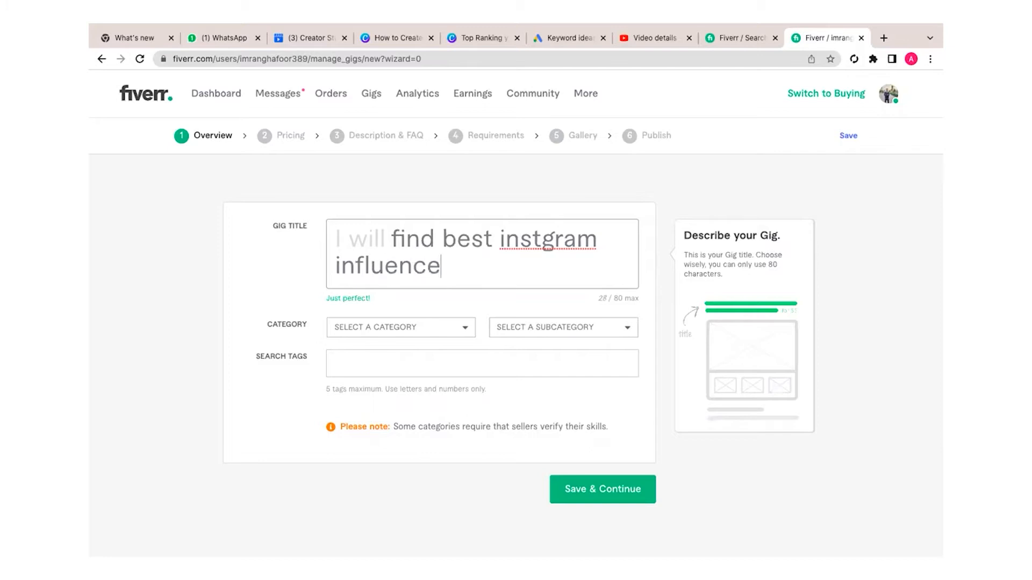
Step: Replace the word "influencer" at the end of the gig title with "youtube influencer for influencers marketing"
{"action": "key", "text": "BackSpace"}
{"action": "key", "text": "BackSpace"}
{"action": "key", "text": "BackSpace"}
{"action": "key", "text": "BackSpace"}
{"action": "key", "text": "BackSpace"}
{"action": "key", "text": "BackSpace"}
{"action": "key", "text": "BackSpace"}
{"action": "key", "text": "BackSpace"}
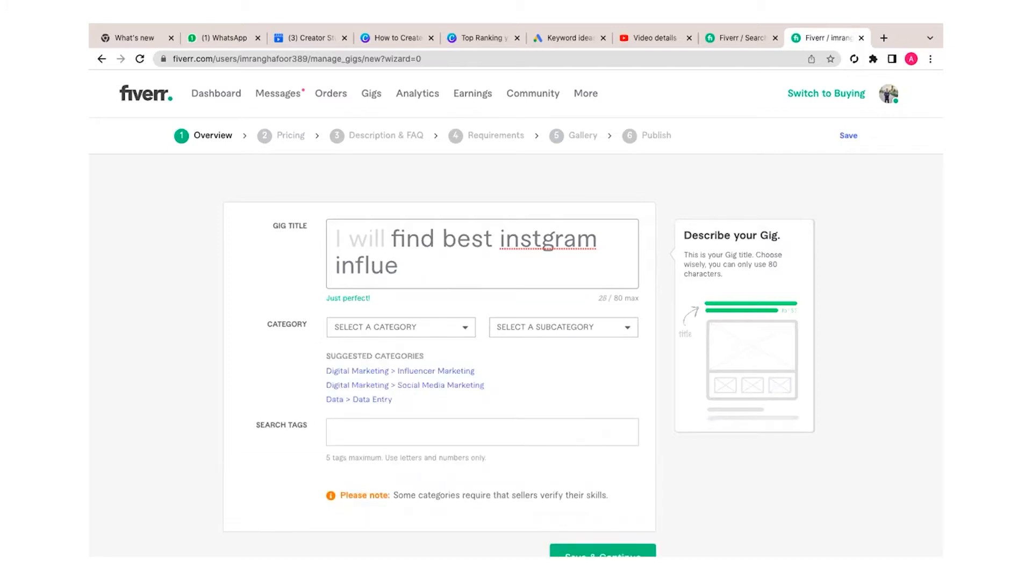
{"action": "key", "text": "BackSpace"}
{"action": "key", "text": "BackSpace"}
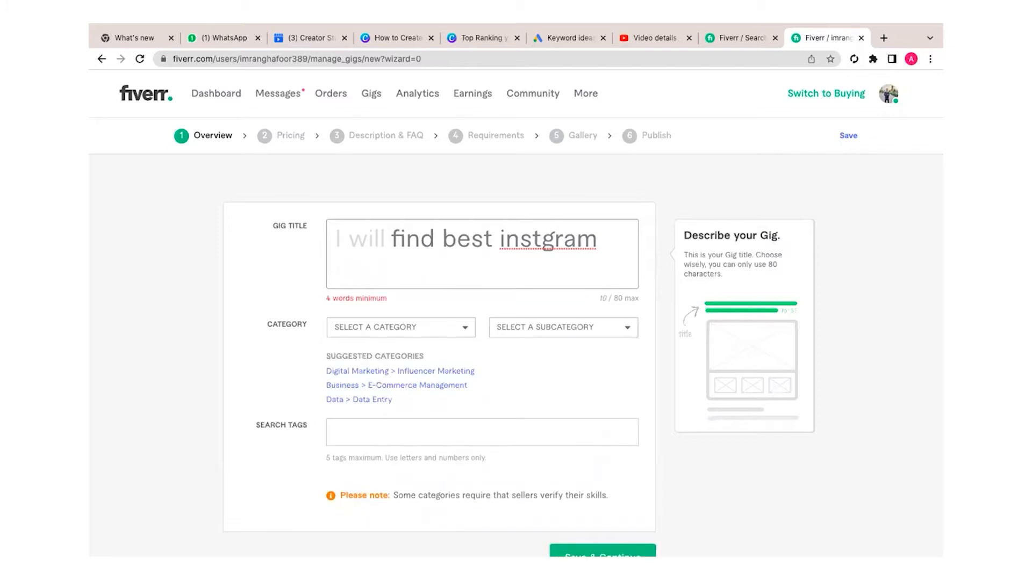
{"action": "type", "text": "youtube influencers"}
{"action": "key", "text": "BackSpace"}
{"action": "type", "text": "for infl"}
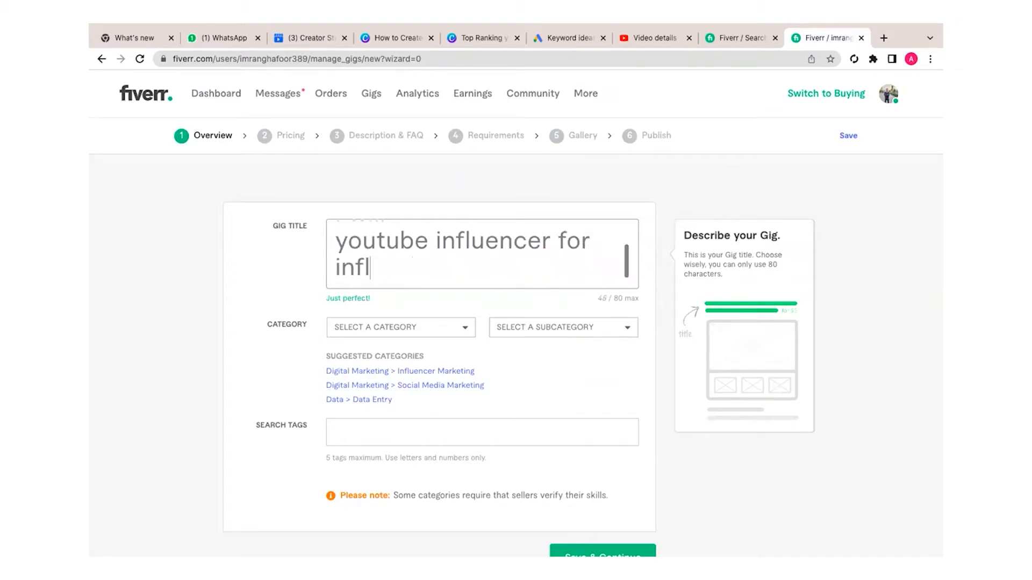
{"action": "type", "text": "uencers marketing"}
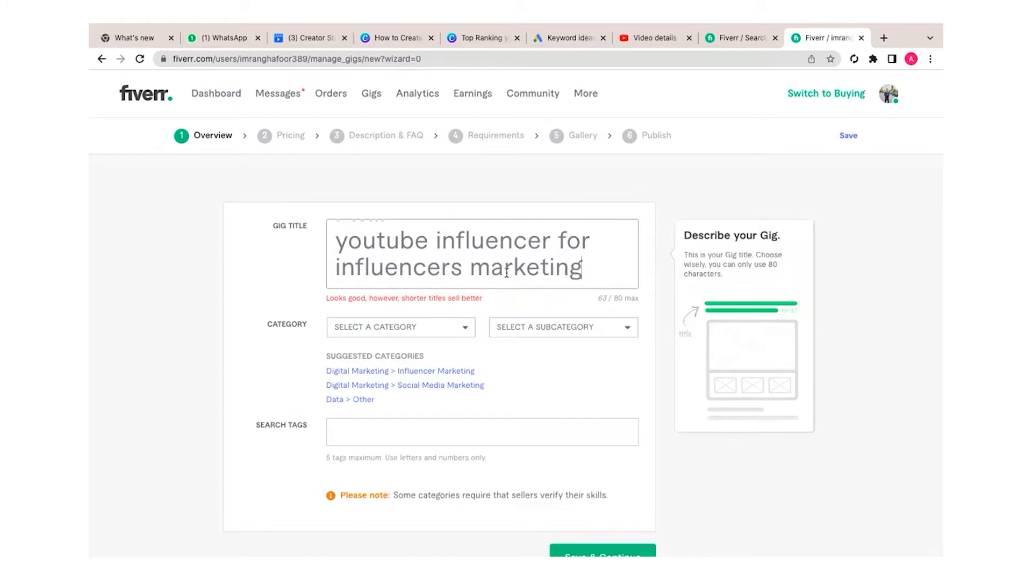
Step: Correct the misspelled "instgram" in the gig title to "instagram"
{"action": "scroll", "coordinate": [506, 273], "scroll_direction": "up", "scroll_amount": 2}
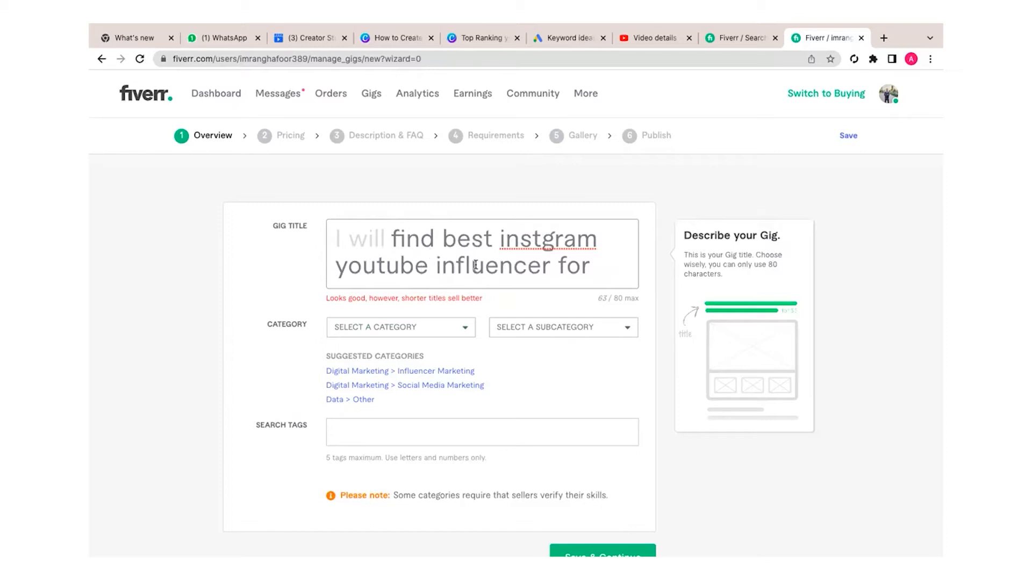
{"action": "left_click", "coordinate": [542, 248]}
{"action": "type", "text": "a"}
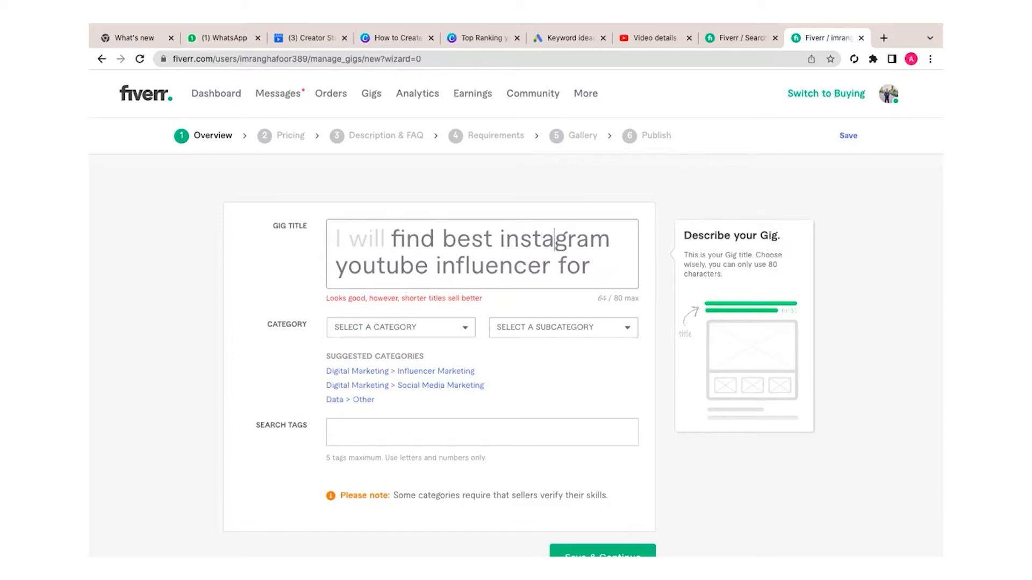
Step: Read through the full gig title and check its wording and keywords
{"action": "scroll", "coordinate": [563, 269], "scroll_direction": "down", "scroll_amount": 2}
{"action": "scroll", "coordinate": [563, 270], "scroll_direction": "up", "scroll_amount": 1}
{"action": "scroll", "coordinate": [563, 269], "scroll_direction": "down", "scroll_amount": 1}
{"action": "scroll", "coordinate": [563, 270], "scroll_direction": "up", "scroll_amount": 2}
{"action": "scroll", "coordinate": [514, 263], "scroll_direction": "down", "scroll_amount": 2}
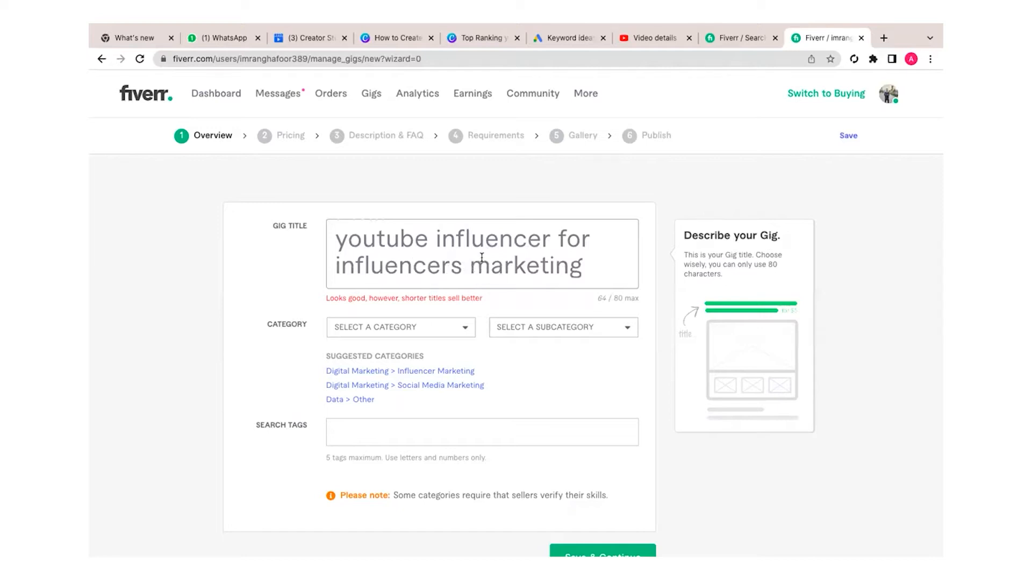
{"action": "scroll", "coordinate": [482, 257], "scroll_direction": "up", "scroll_amount": 2}
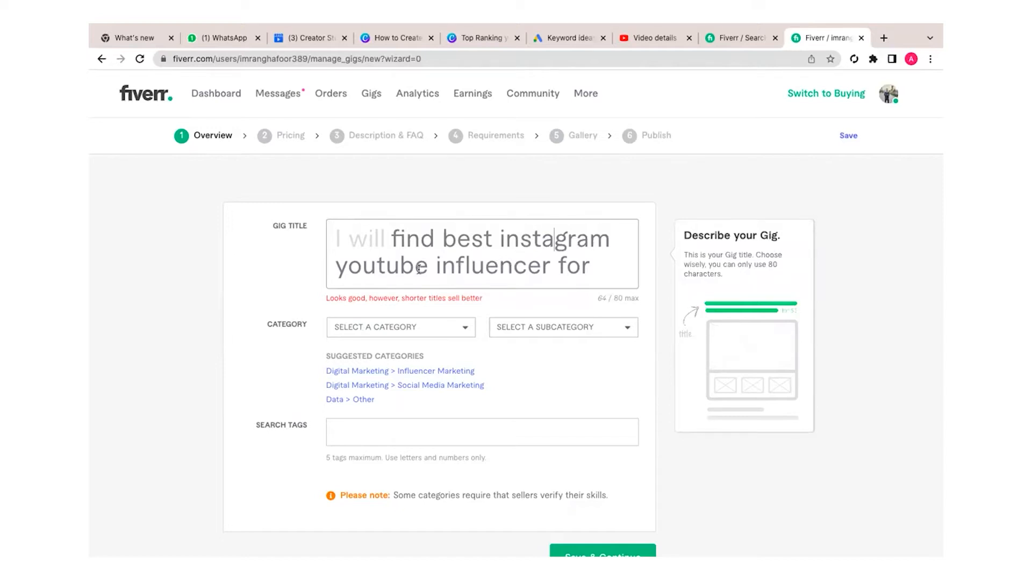
{"action": "scroll", "coordinate": [468, 269], "scroll_direction": "down", "scroll_amount": 2}
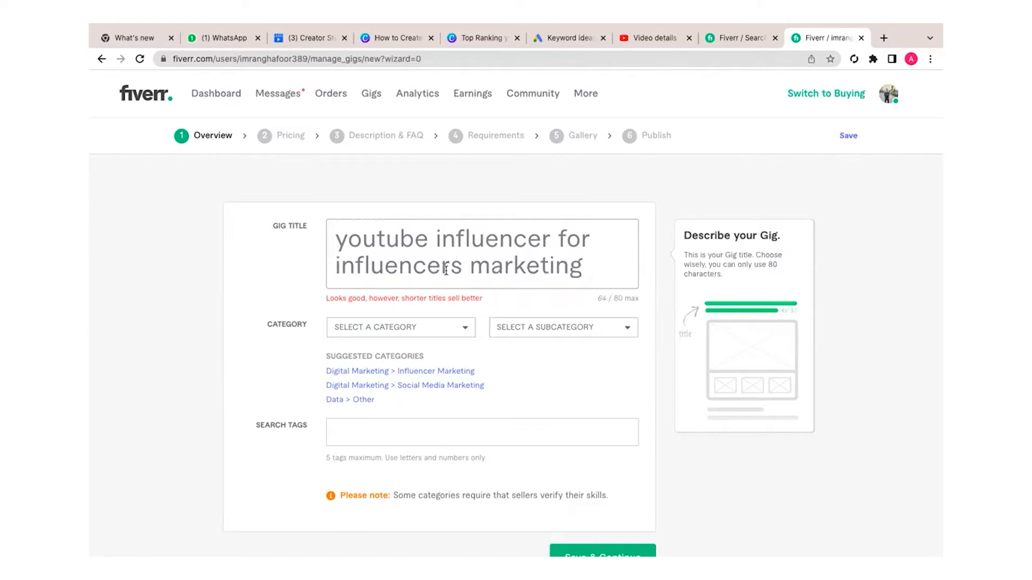
{"action": "scroll", "coordinate": [487, 262], "scroll_direction": "up", "scroll_amount": 2}
{"action": "scroll", "coordinate": [468, 269], "scroll_direction": "down", "scroll_amount": 2}
{"action": "scroll", "coordinate": [475, 263], "scroll_direction": "up", "scroll_amount": 2}
{"action": "left_click", "coordinate": [408, 219]}
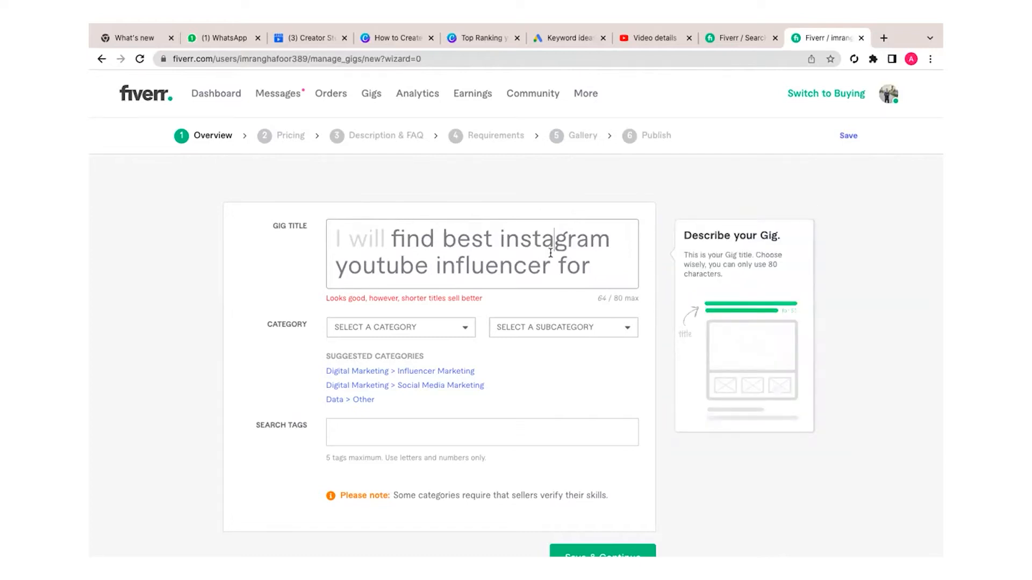
{"action": "scroll", "coordinate": [550, 253], "scroll_direction": "down", "scroll_amount": 1}
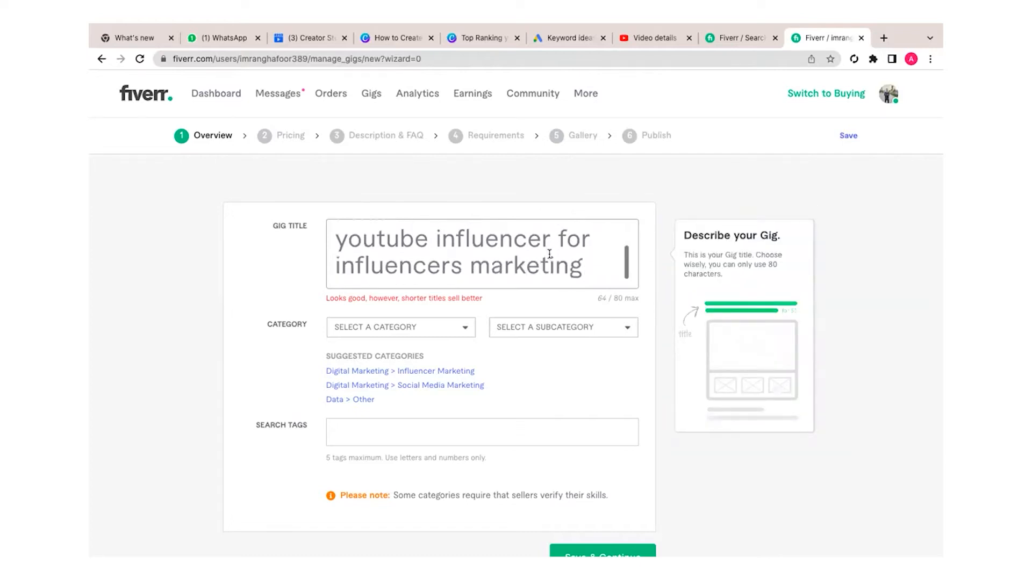
Step: Assign the gig to the suggested category Digital Marketing > Influencer Marketing and set the service type to Strategy & Research
{"action": "left_click", "coordinate": [449, 373]}
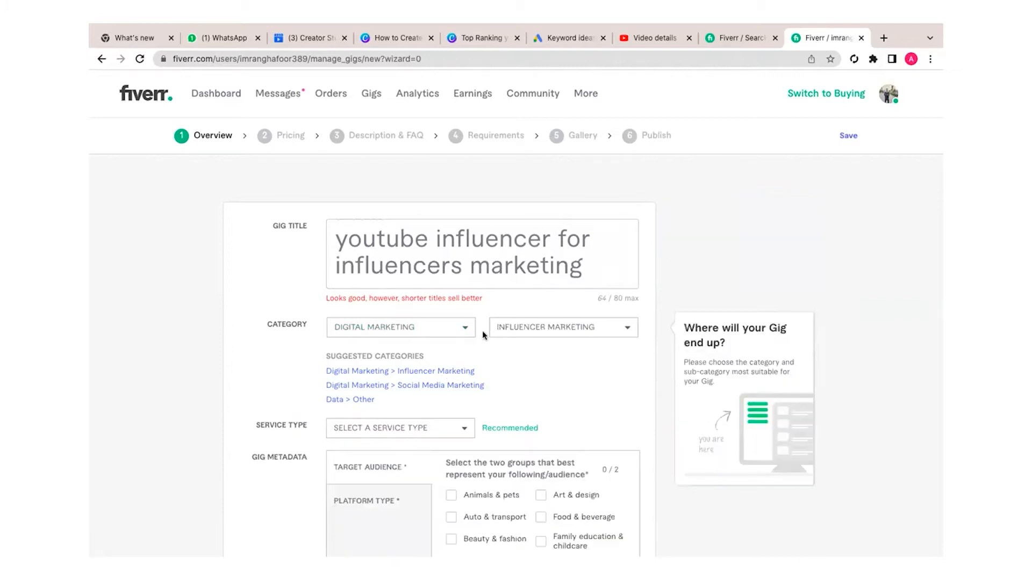
{"action": "scroll", "coordinate": [490, 334], "scroll_direction": "down", "scroll_amount": 1}
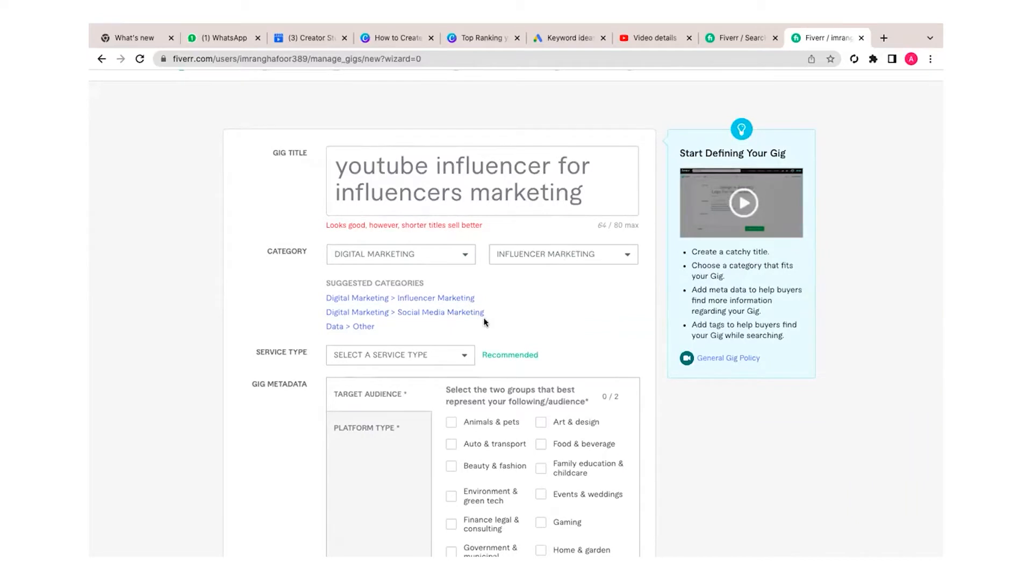
{"action": "scroll", "coordinate": [485, 322], "scroll_direction": "down", "scroll_amount": 1}
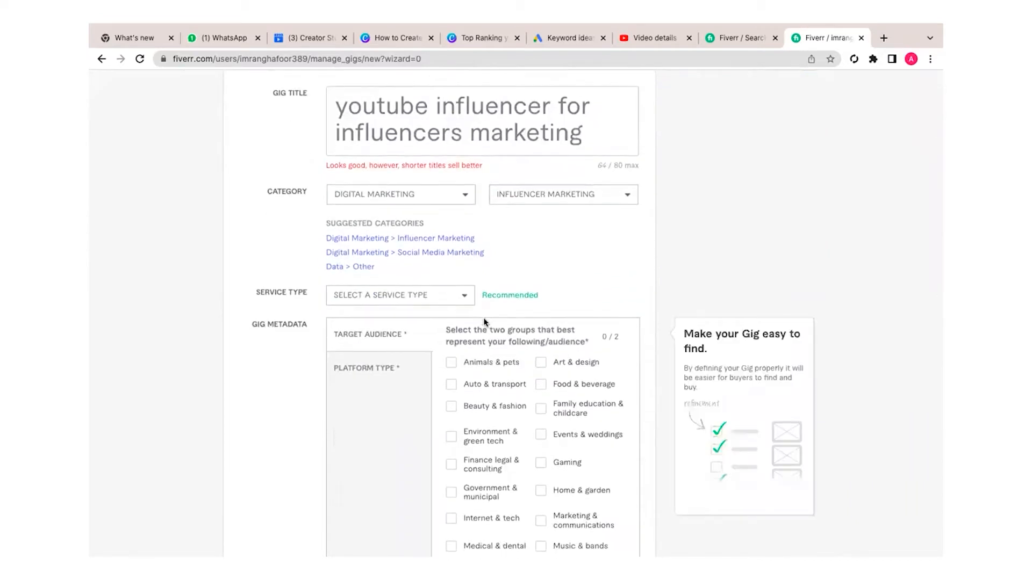
{"action": "left_click", "coordinate": [457, 297]}
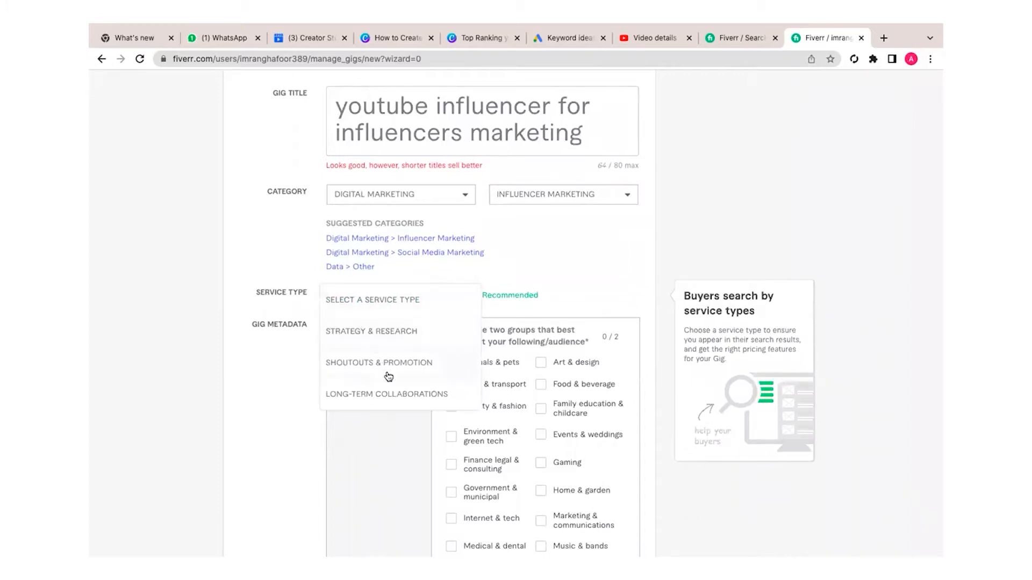
{"action": "left_click", "coordinate": [369, 332]}
Step: Select Beauty & fashion and Family education & childcare as the gig's two target audience groups
{"action": "scroll", "coordinate": [554, 385], "scroll_direction": "down", "scroll_amount": 3}
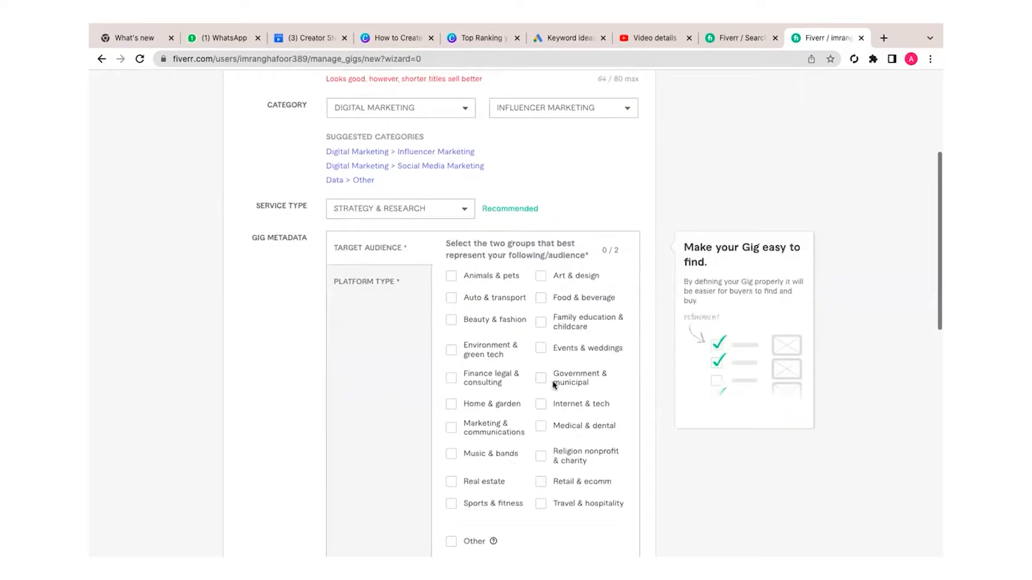
{"action": "left_click", "coordinate": [452, 321]}
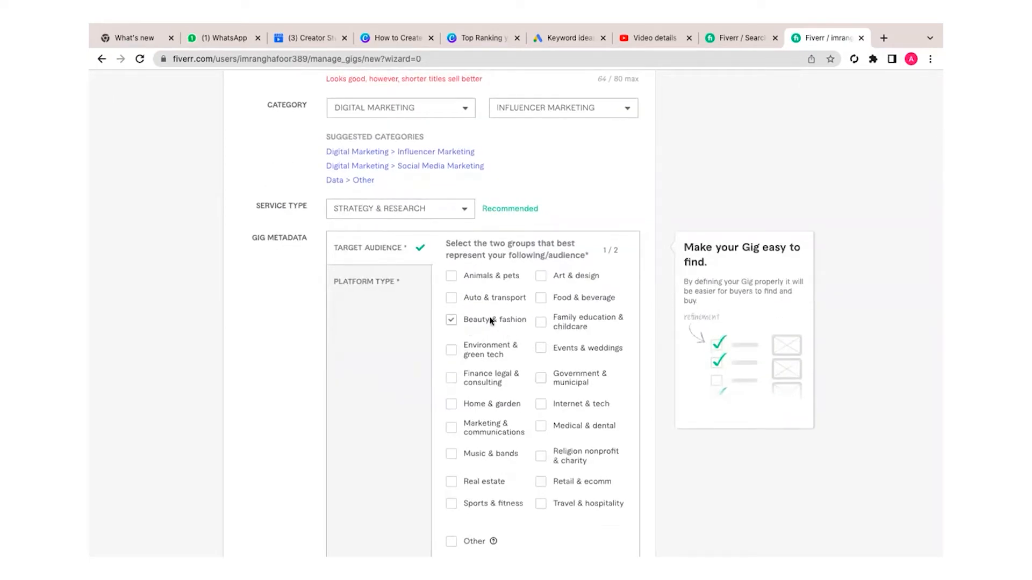
{"action": "left_click", "coordinate": [540, 324]}
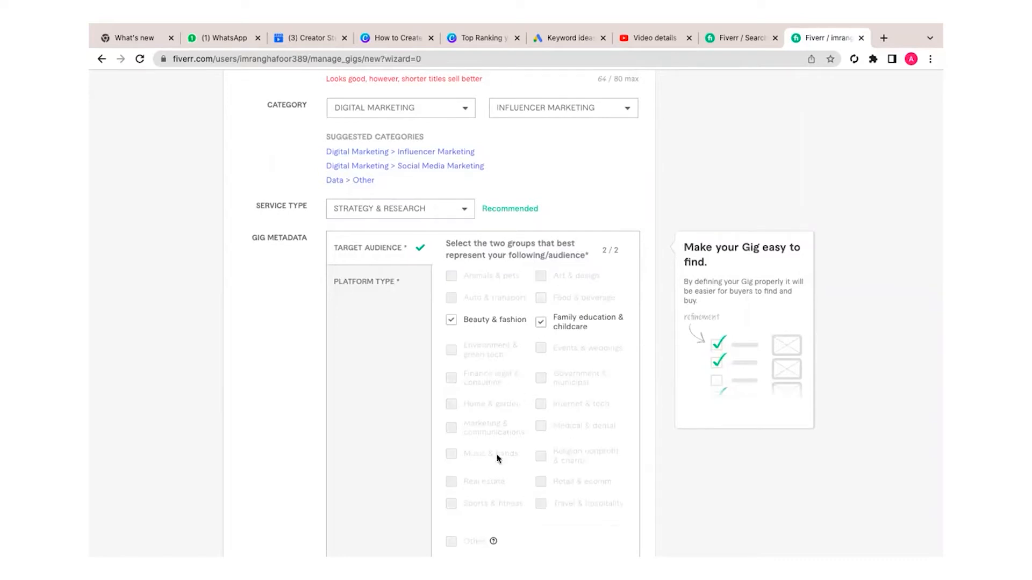
Step: Add "Instagram influencer" as the gig's first search tag
{"action": "scroll", "coordinate": [469, 419], "scroll_direction": "down", "scroll_amount": 3}
{"action": "left_click", "coordinate": [391, 433]}
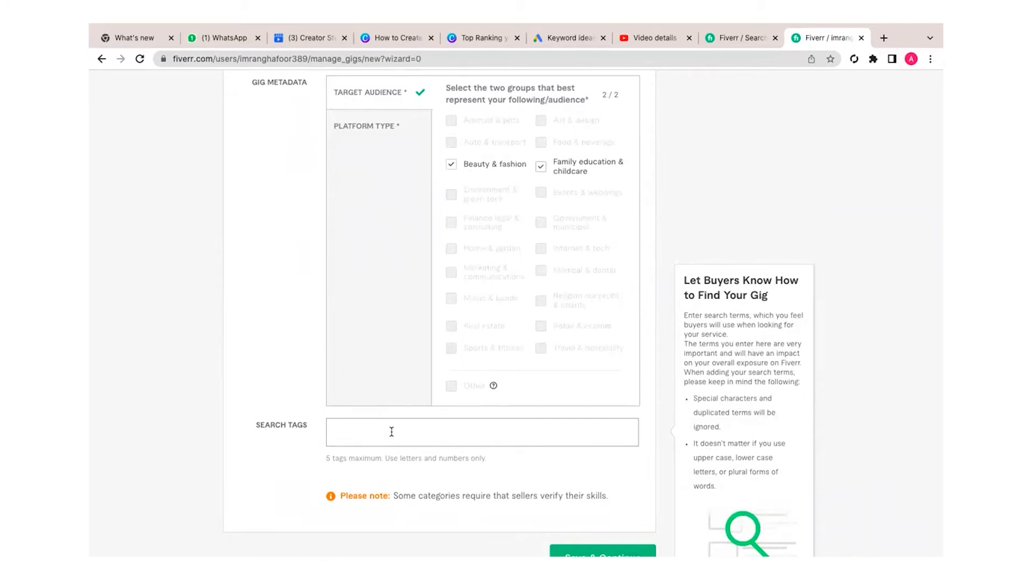
{"action": "type", "text": "Instgra"}
{"action": "key", "text": "BackSpace"}
{"action": "key", "text": "BackSpace"}
{"action": "key", "text": "BackSpace"}
{"action": "type", "text": "agram"}
{"action": "key", "text": "BackSpace"}
{"action": "key", "text": "BackSpace"}
{"action": "key", "text": "BackSpace"}
{"action": "key", "text": "BackSpace"}
{"action": "key", "text": "BackSpace"}
{"action": "key", "text": "BackSpace"}
{"action": "type", "text": "tagram influencer"}
{"action": "key", "text": "Return"}
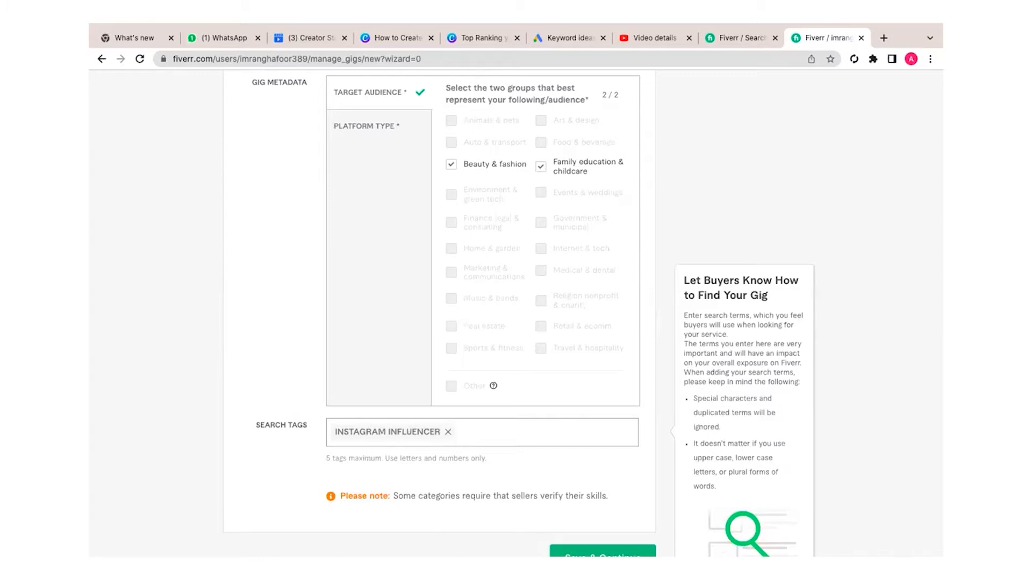
Step: Recheck the gig title's keywords for further search tags, then return to the search tags
{"action": "scroll", "coordinate": [447, 354], "scroll_direction": "up", "scroll_amount": 8}
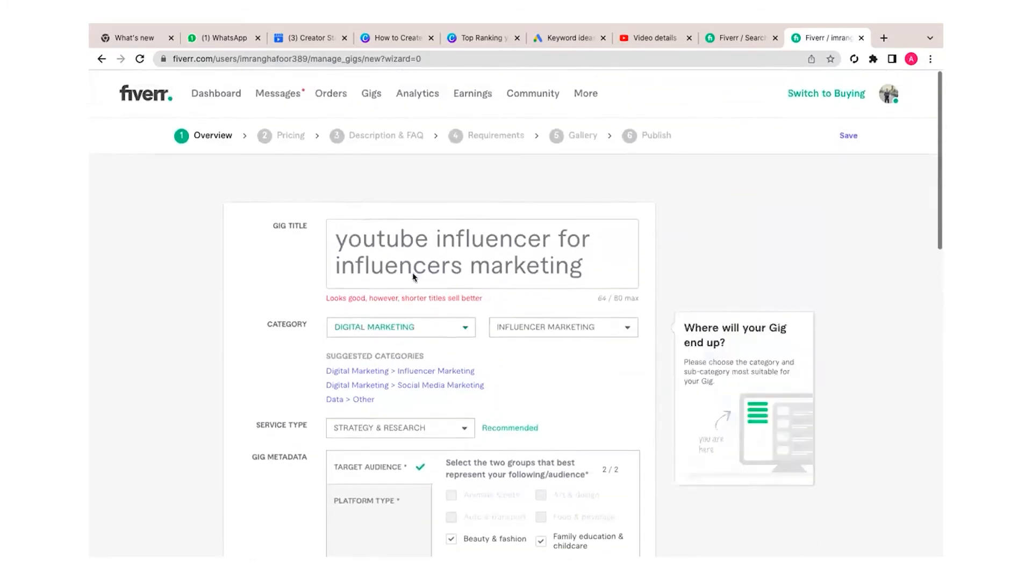
{"action": "left_click", "coordinate": [413, 276]}
{"action": "scroll", "coordinate": [408, 269], "scroll_direction": "up", "scroll_amount": 2}
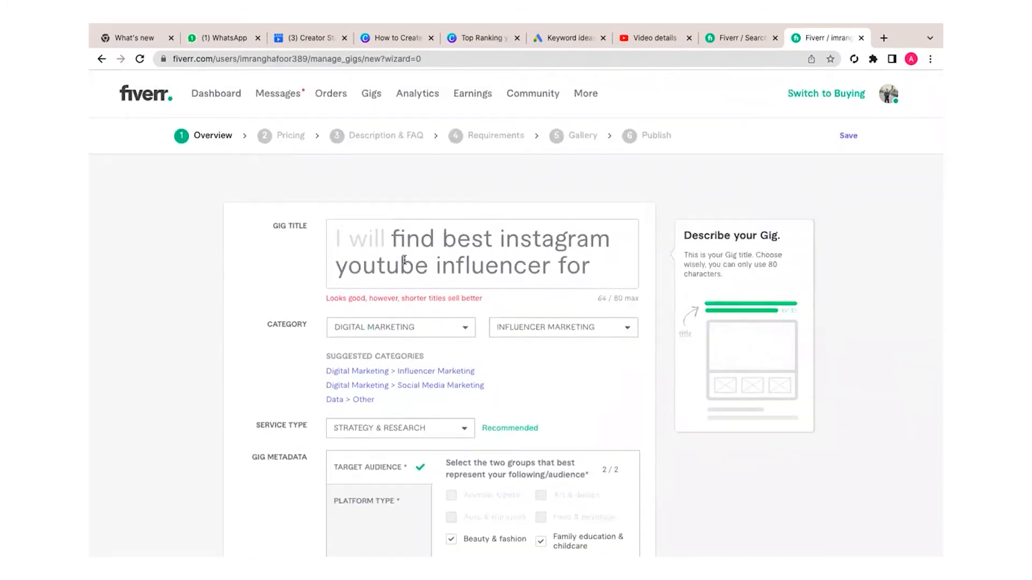
{"action": "scroll", "coordinate": [405, 260], "scroll_direction": "down", "scroll_amount": 2}
{"action": "scroll", "coordinate": [404, 260], "scroll_direction": "up", "scroll_amount": 2}
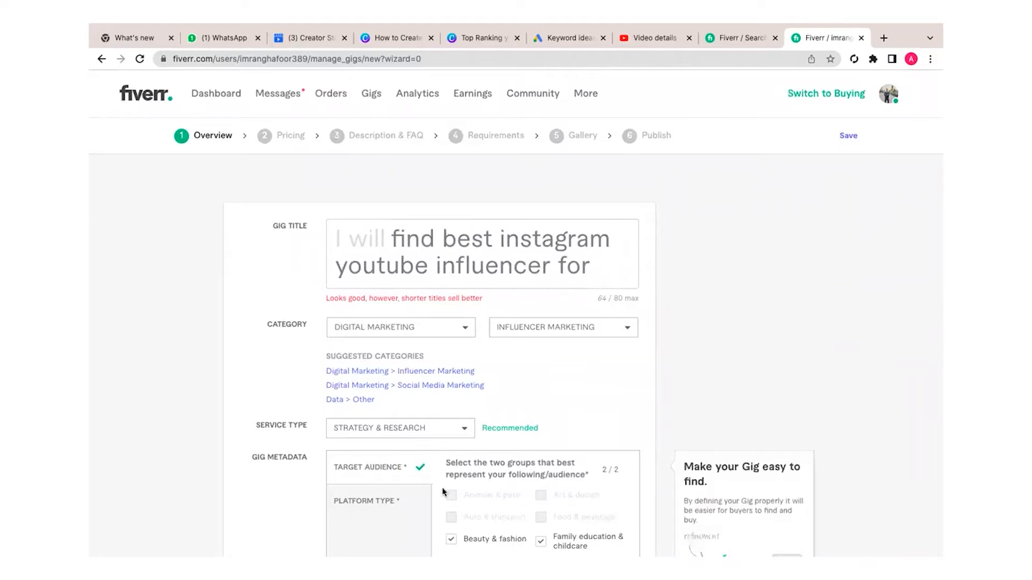
{"action": "scroll", "coordinate": [495, 299], "scroll_direction": "down", "scroll_amount": 10}
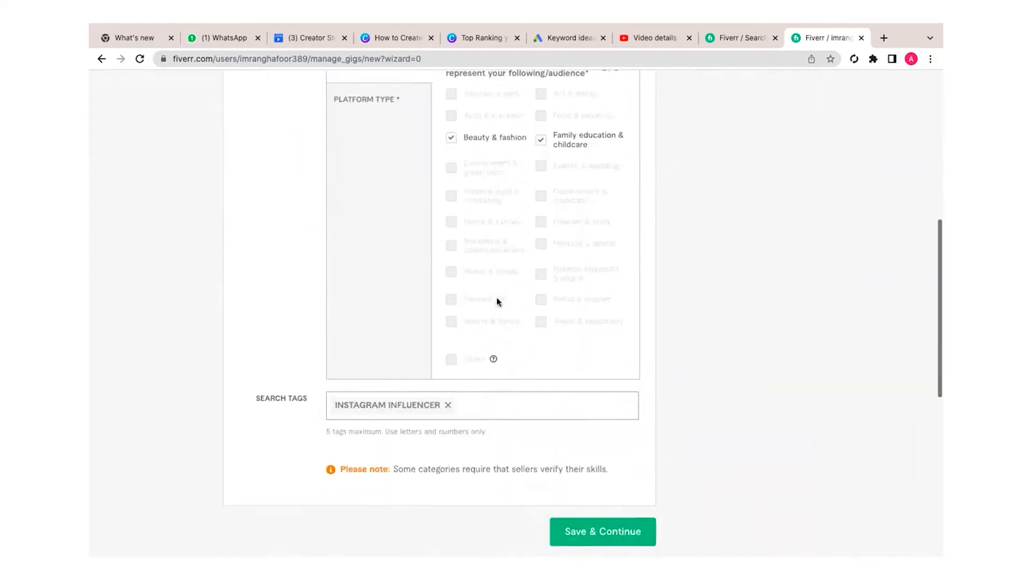
Step: Add "youtube influencers" and "influencers marketing" as further search tags for the gig
{"action": "left_click", "coordinate": [468, 267]}
{"action": "type", "text": "youtube influencers"}
{"action": "key", "text": "Return"}
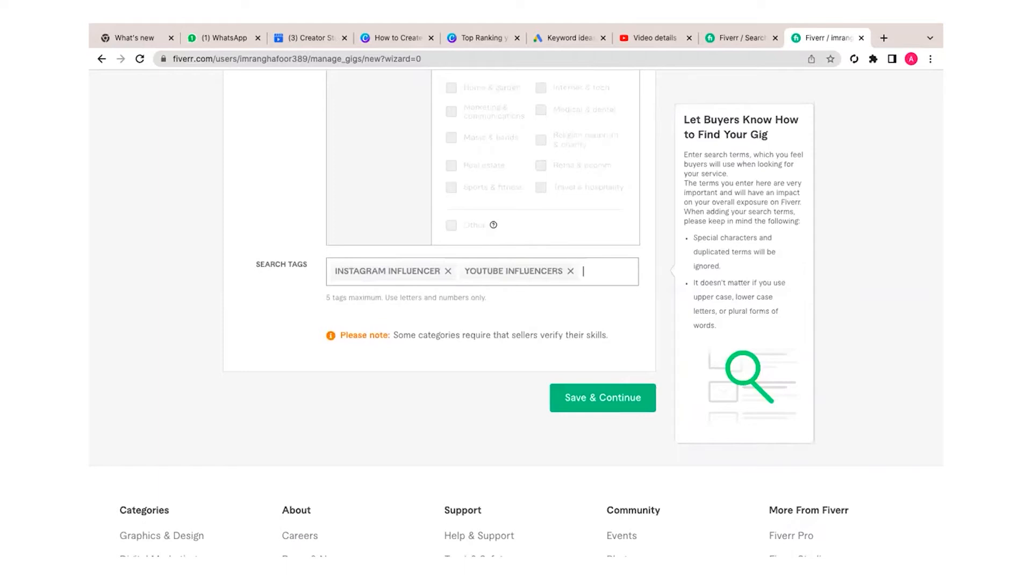
{"action": "type", "text": "influencers marketin"}
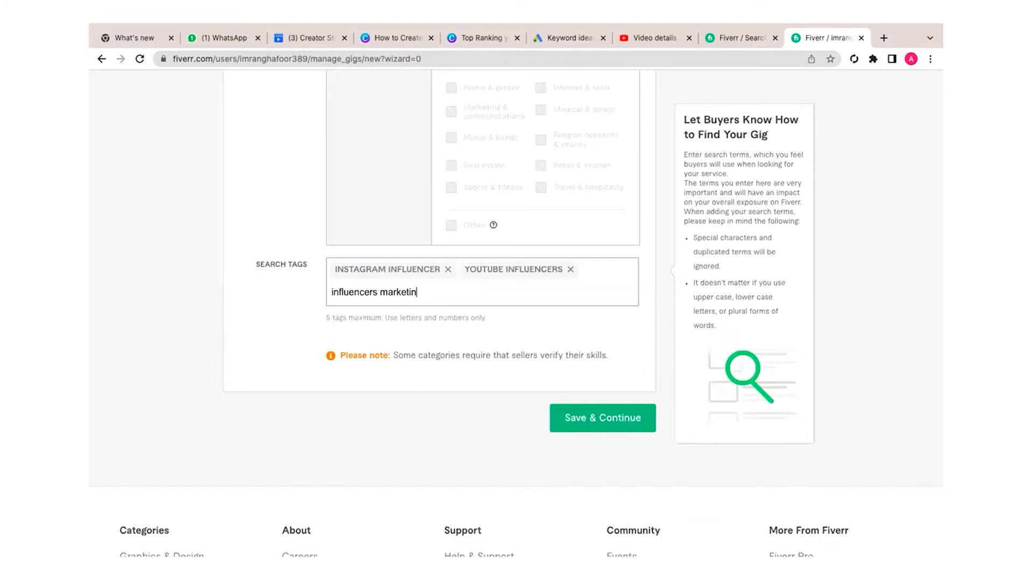
{"action": "type", "text": "g"}
{"action": "key", "text": "Return"}
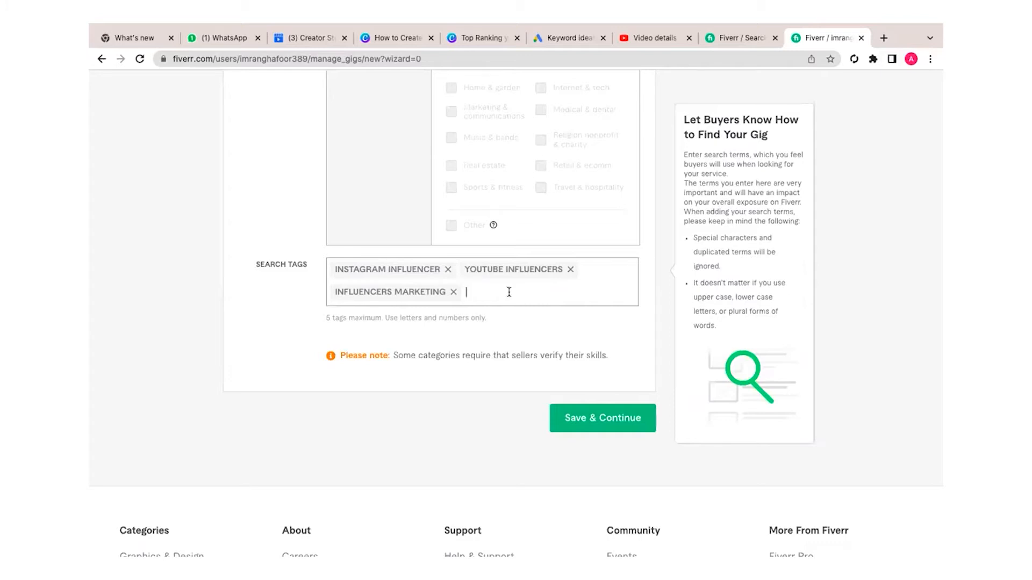
Step: Add "influencer" as another search tag and try to save the gig overview
{"action": "type", "text": "infl"}
{"action": "type", "text": "uenn"}
{"action": "key", "text": "BackSpace"}
{"action": "key", "text": "BackSpace"}
{"action": "key", "text": "BackSpace"}
{"action": "key", "text": "BackSpace"}
{"action": "key", "text": "BackSpace"}
{"action": "key", "text": "BackSpace"}
{"action": "key", "text": "Return"}
{"action": "left_click", "coordinate": [525, 293]}
{"action": "type", "text": "influencer"}
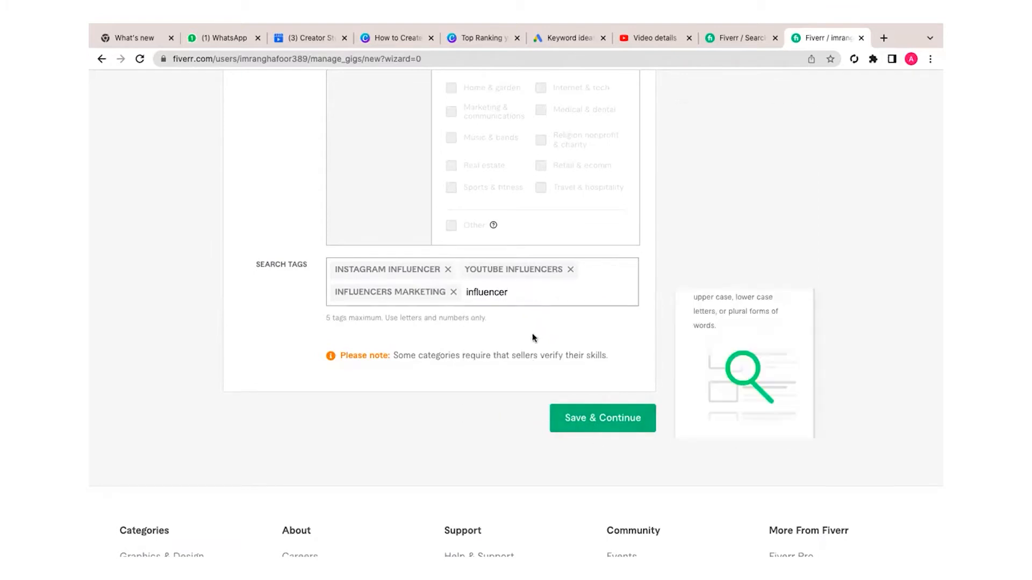
{"action": "key", "text": "Return"}
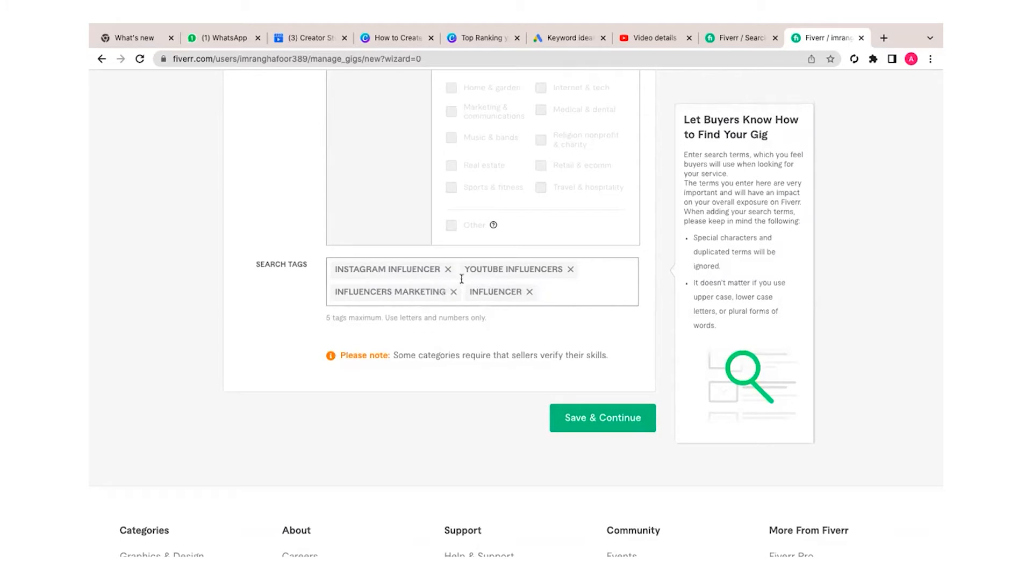
{"action": "left_click", "coordinate": [581, 428]}
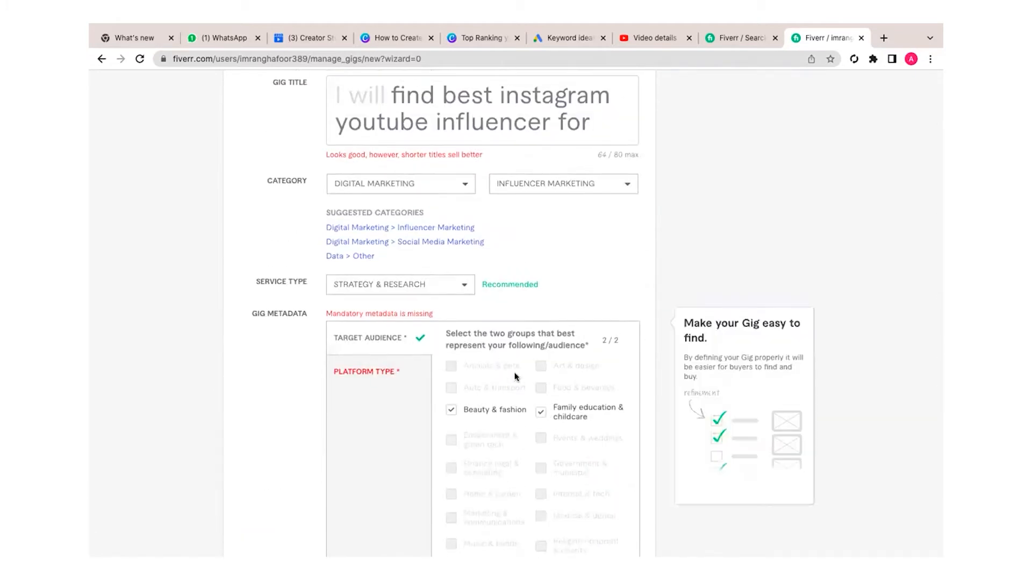
Step: Set the platform type in the gig metadata to Instagram as the primary platform
{"action": "scroll", "coordinate": [371, 387], "scroll_direction": "down", "scroll_amount": 3}
{"action": "left_click", "coordinate": [368, 297]}
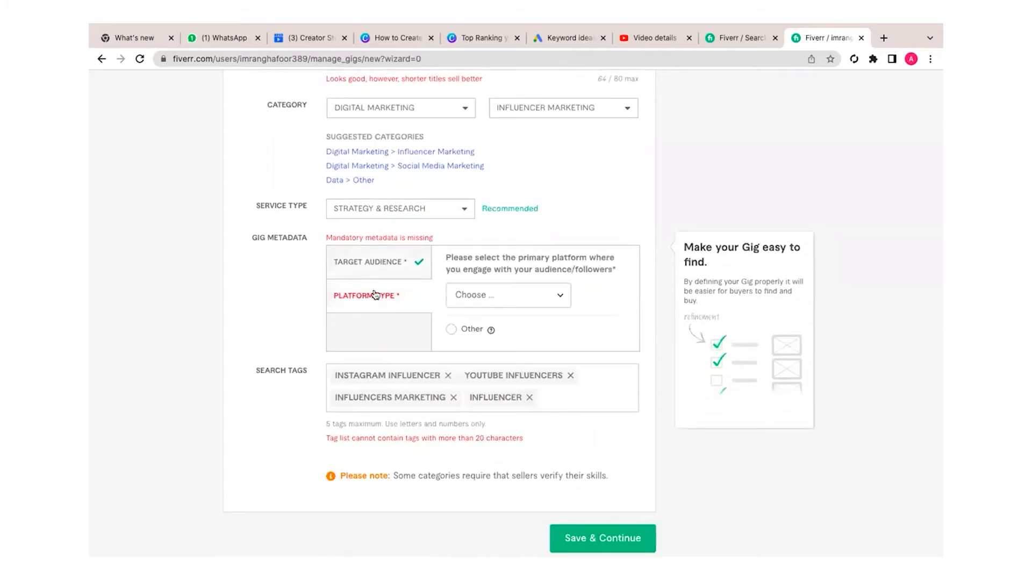
{"action": "left_click", "coordinate": [523, 295]}
{"action": "left_click", "coordinate": [491, 396]}
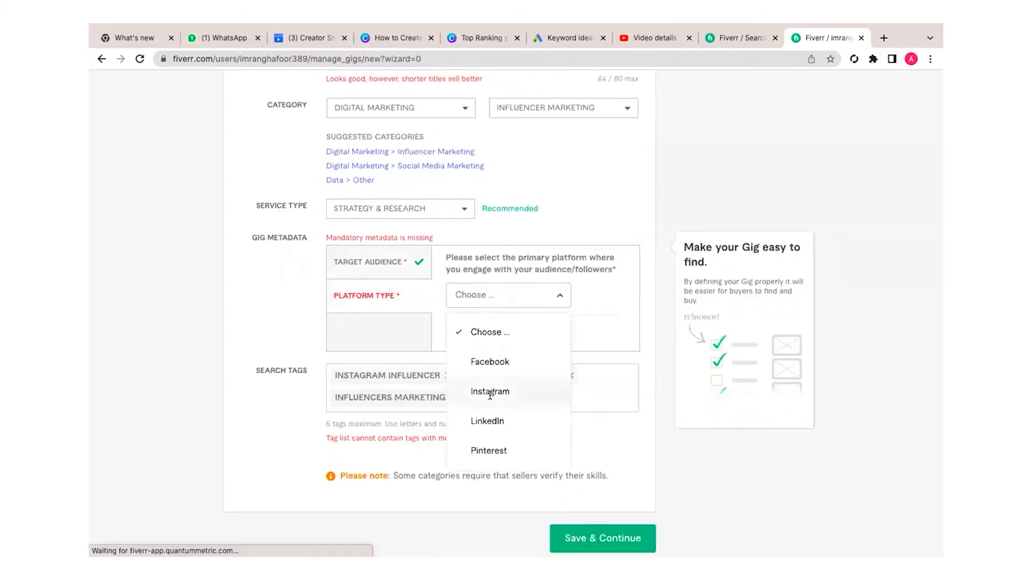
Step: Remove the "youtube influencers" and "influencers marketing" search tags
{"action": "scroll", "coordinate": [612, 522], "scroll_direction": "down", "scroll_amount": 2}
{"action": "scroll", "coordinate": [613, 523], "scroll_direction": "down", "scroll_amount": 1}
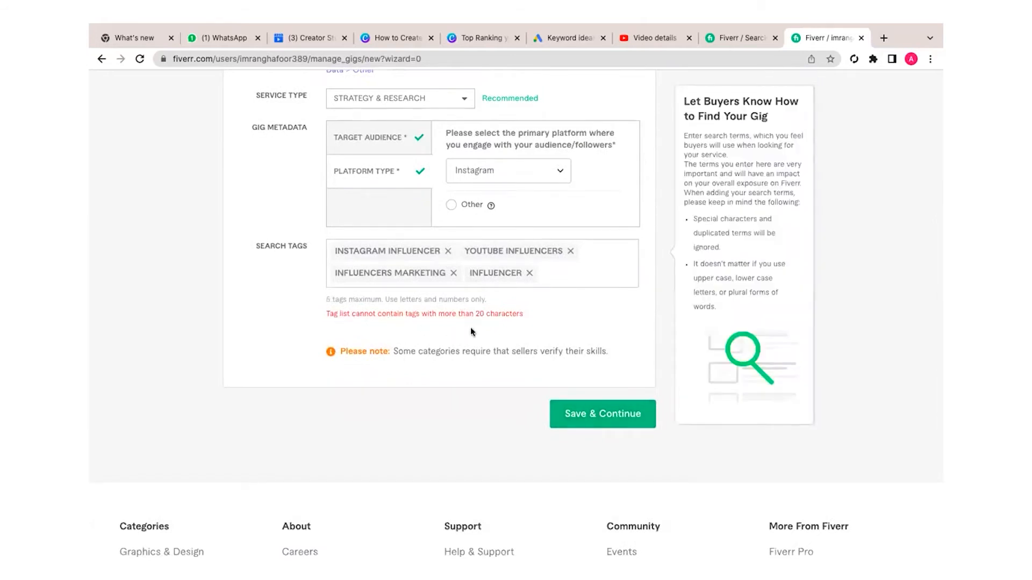
{"action": "left_click", "coordinate": [570, 251]}
{"action": "left_click", "coordinate": [574, 410]}
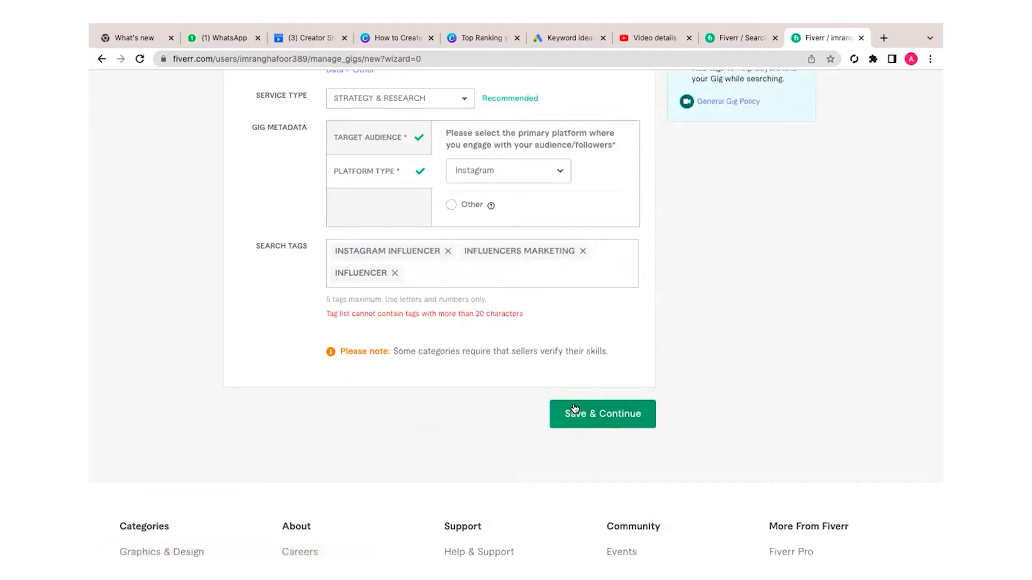
{"action": "left_click", "coordinate": [584, 251]}
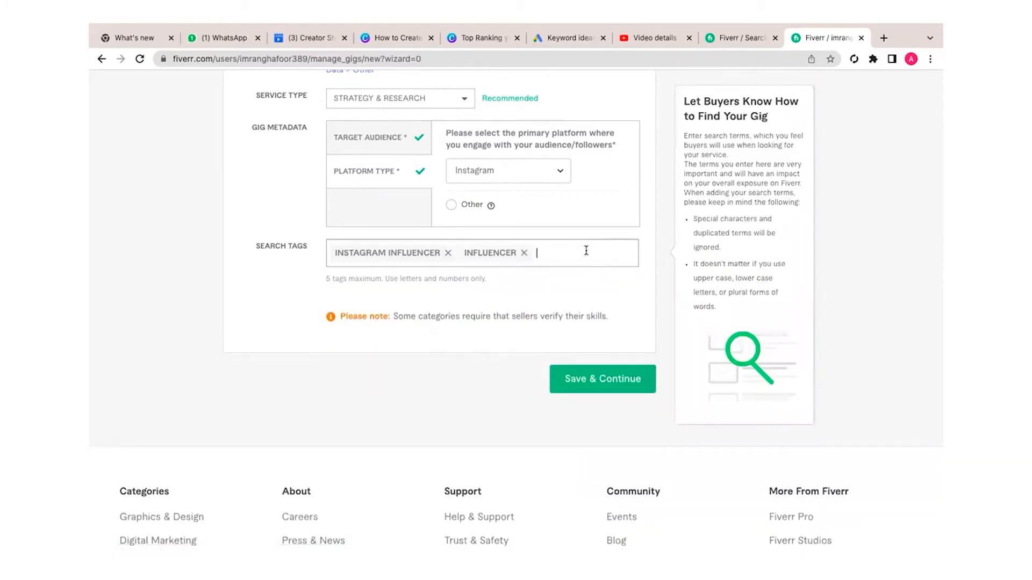
Step: Add "influencer marketing" and "youtube influencer" as search tags, then save the overview and continue to pricing
{"action": "type", "text": "influencer marketing"}
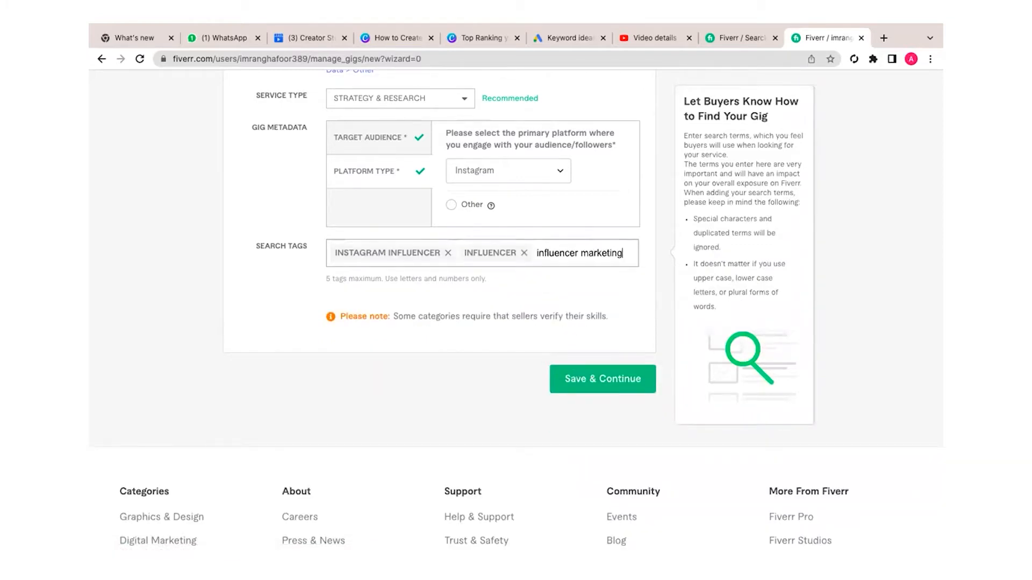
{"action": "key", "text": "Return"}
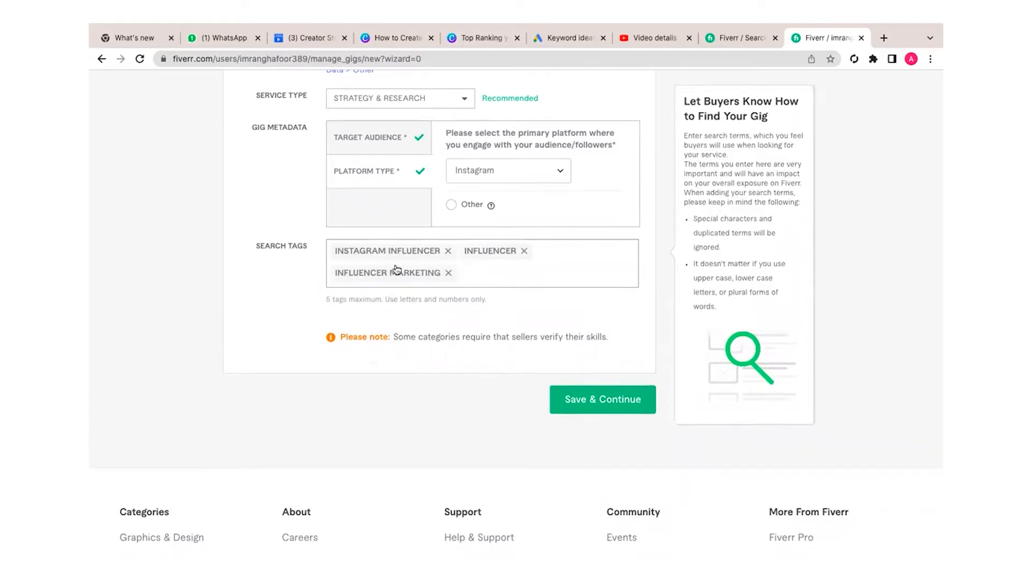
{"action": "type", "text": "youtube influencer"}
{"action": "key", "text": "Return"}
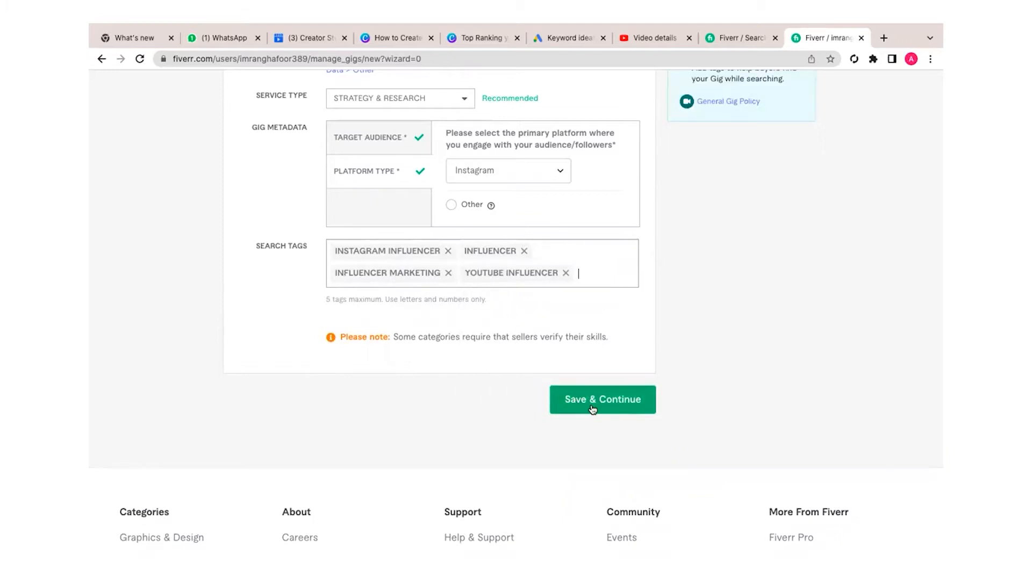
{"action": "left_click", "coordinate": [594, 408]}
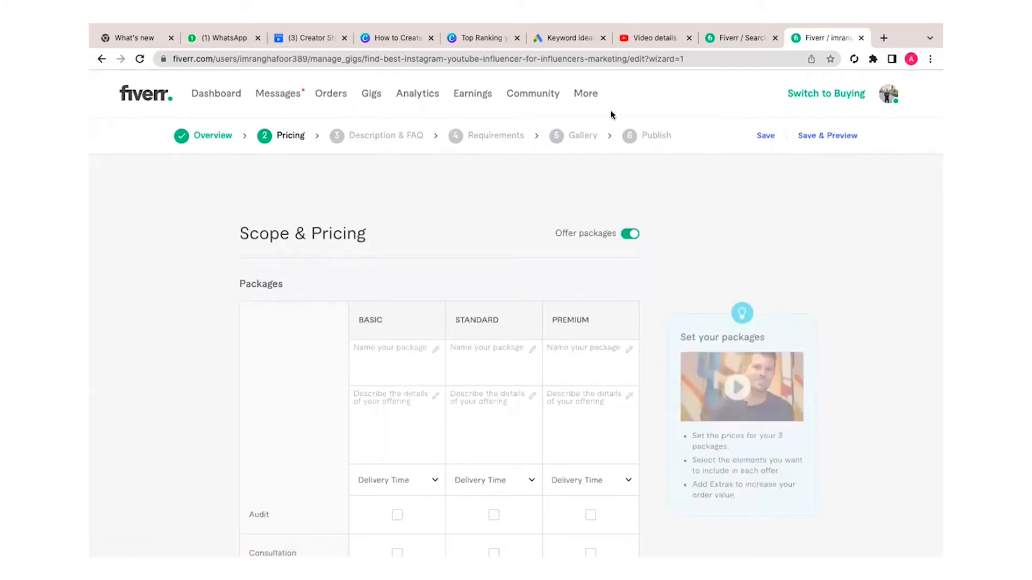
Step: Browse the influencer marketing search results and open the gig "I will research influencer in any niche, influencer marketing"
{"action": "left_click", "coordinate": [728, 37]}
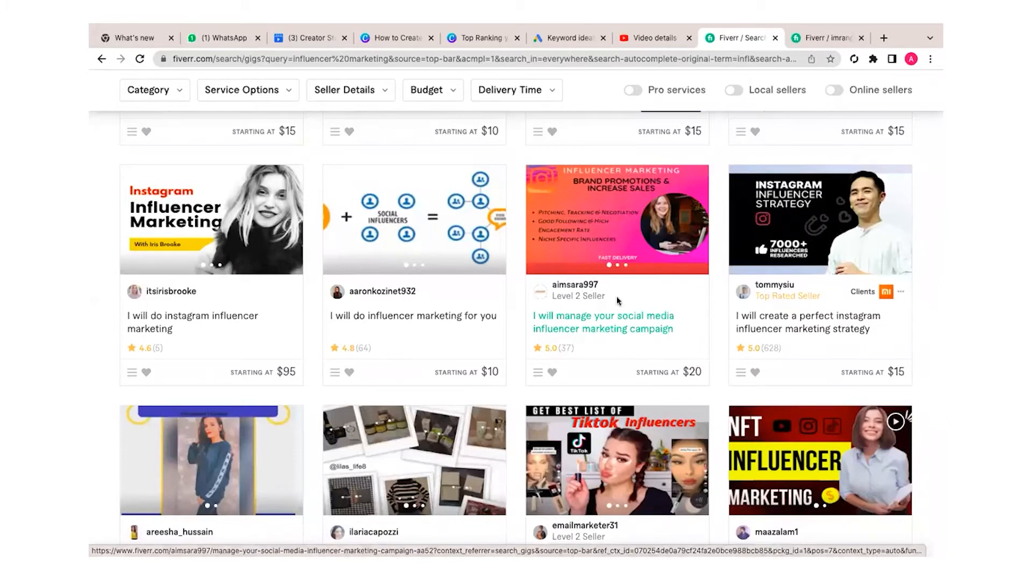
{"action": "scroll", "coordinate": [617, 299], "scroll_direction": "down", "scroll_amount": 3}
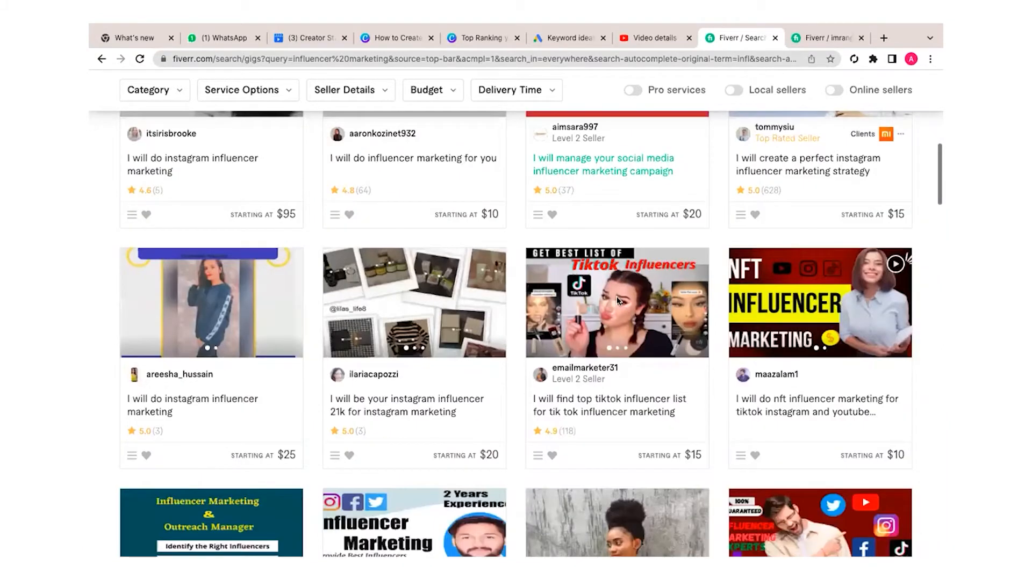
{"action": "scroll", "coordinate": [617, 301], "scroll_direction": "down", "scroll_amount": 2}
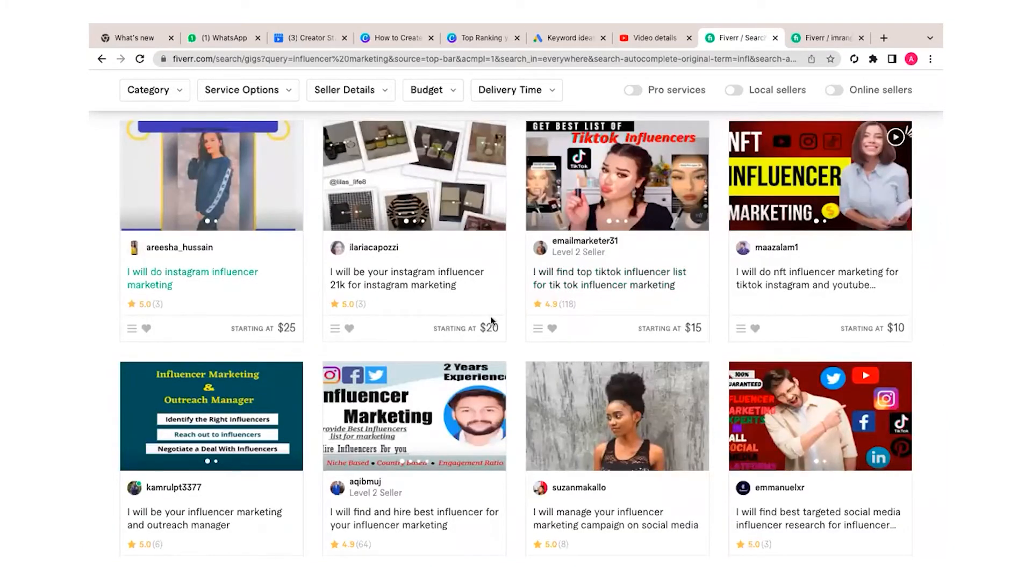
{"action": "scroll", "coordinate": [489, 317], "scroll_direction": "up", "scroll_amount": 4}
{"action": "scroll", "coordinate": [368, 315], "scroll_direction": "up", "scroll_amount": 9}
{"action": "scroll", "coordinate": [331, 275], "scroll_direction": "down", "scroll_amount": 3}
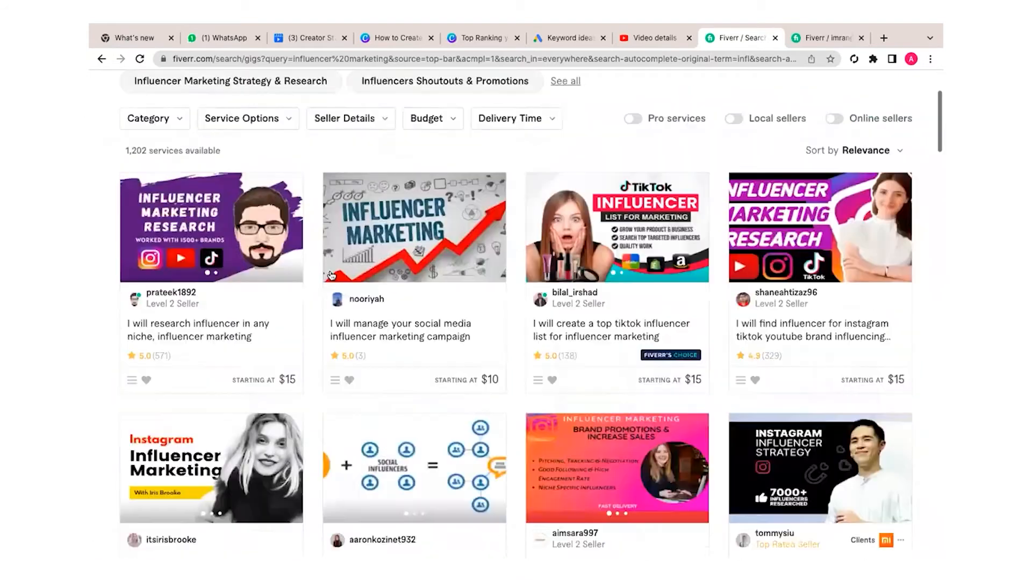
{"action": "left_click", "coordinate": [214, 315]}
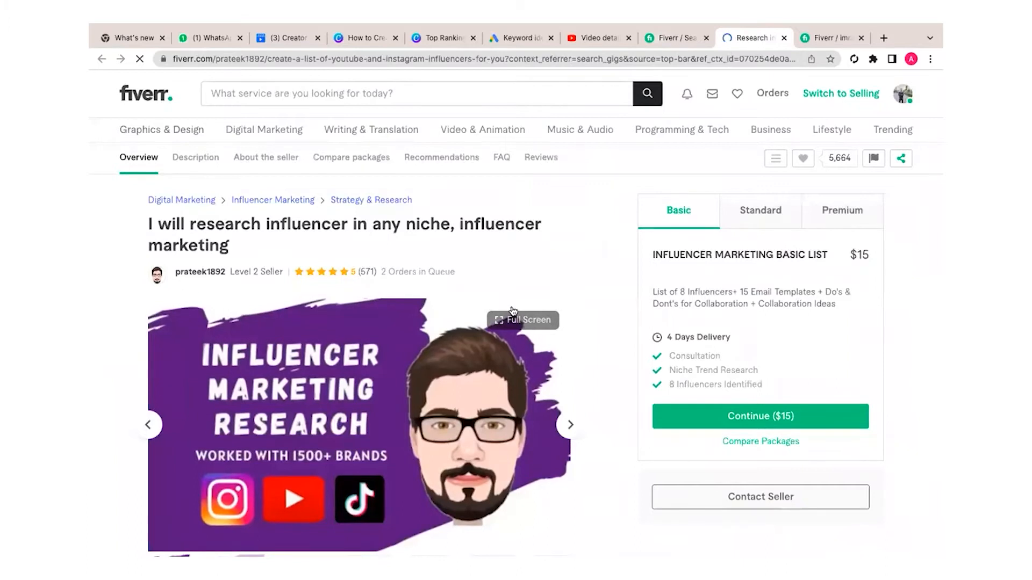
Step: Compare the competing gig's Standard, Premium and Basic package offers
{"action": "left_click", "coordinate": [775, 215]}
{"action": "left_click", "coordinate": [847, 211]}
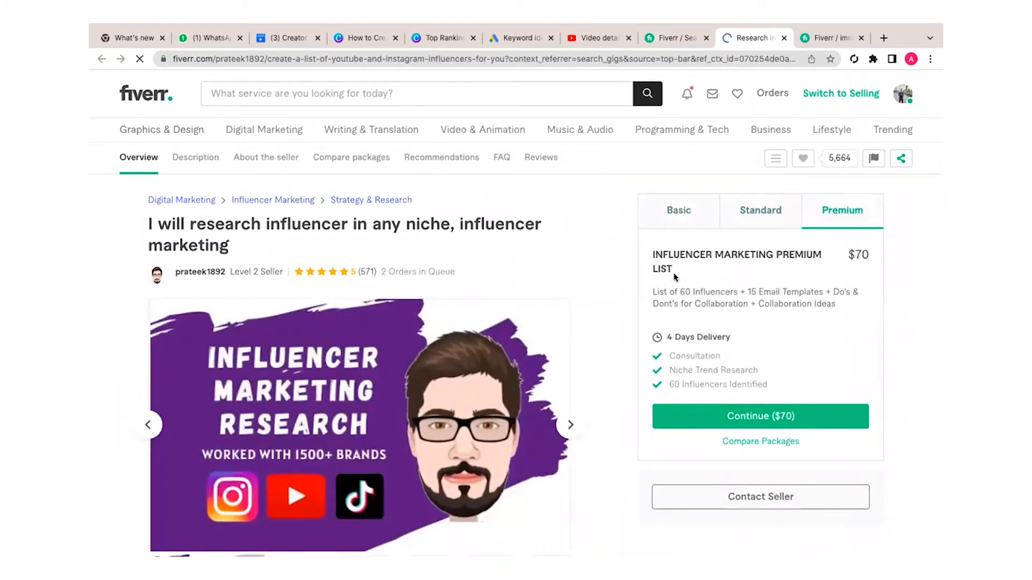
{"action": "left_click", "coordinate": [691, 207]}
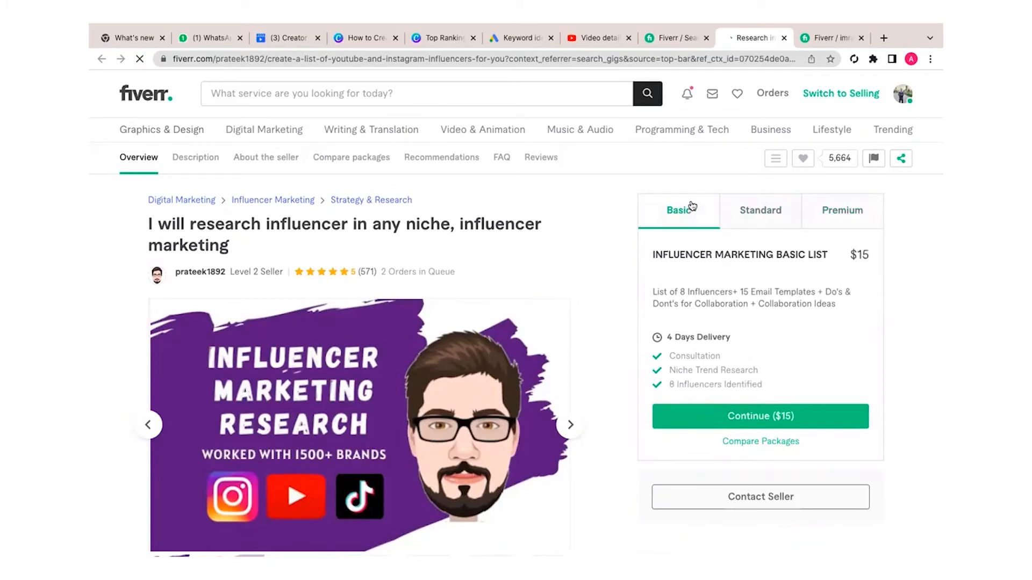
Step: Copy the competing gig's Basic package title into the new gig's Basic package name and edit it to "INFLUENCER MARKETING Pack 1"
{"action": "left_click_drag", "start_coordinate": [652, 256], "coordinate": [846, 243]}
{"action": "key", "text": "ctrl+c"}
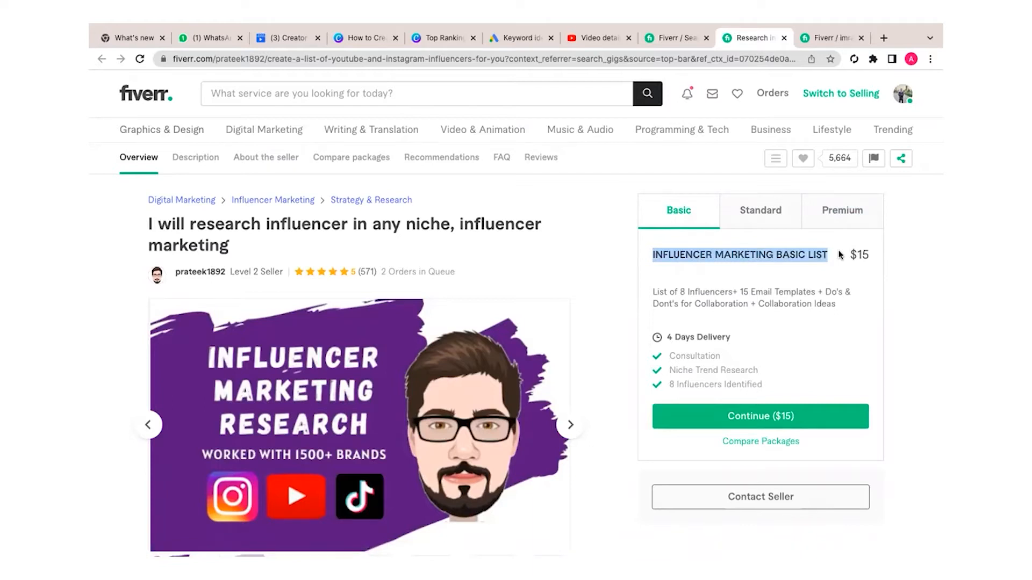
{"action": "left_click", "coordinate": [816, 40]}
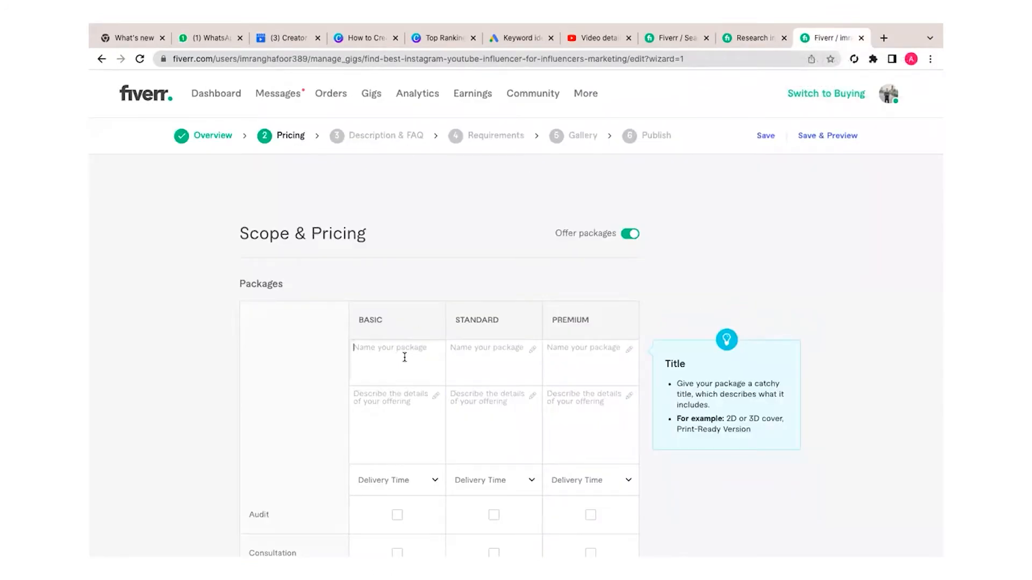
{"action": "key", "text": "ctrl+v"}
{"action": "key", "text": "BackSpace"}
{"action": "key", "text": "BackSpace"}
{"action": "key", "text": "BackSpace"}
{"action": "key", "text": "BackSpace"}
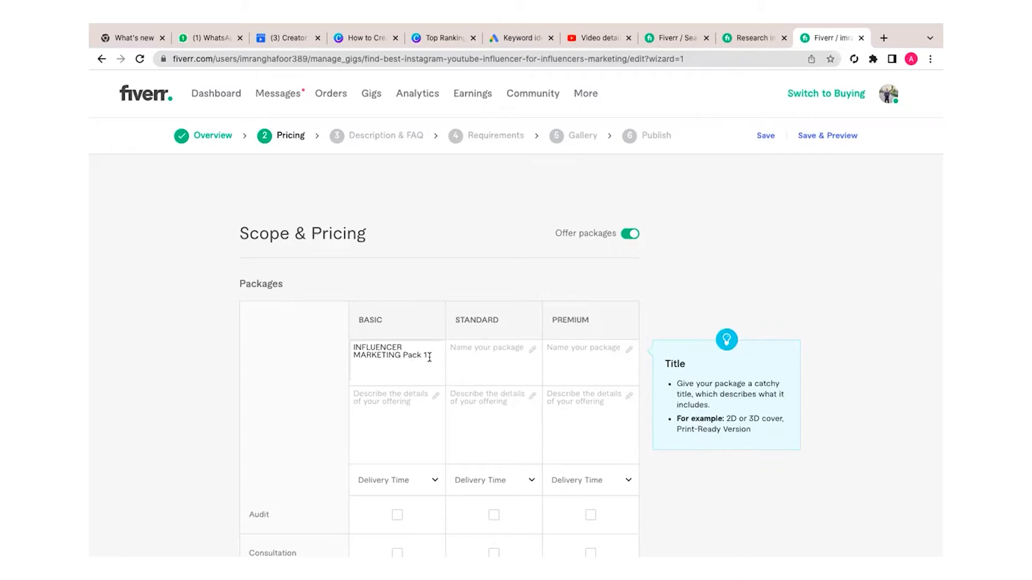
Step: Copy the Basic package name to the other two, naming Standard "INFLUENCER MARKETING Pack 2" and Premium "INFLUENCER MARKETING Pack 3"
{"action": "left_click_drag", "start_coordinate": [429, 357], "coordinate": [351, 349]}
{"action": "key", "text": "ctrl+c"}
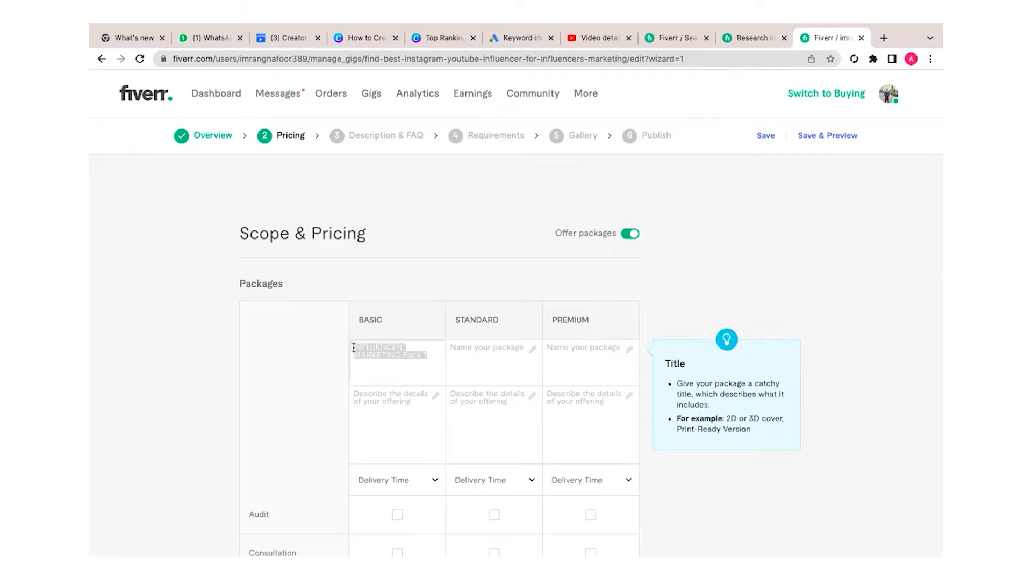
{"action": "left_click", "coordinate": [481, 353]}
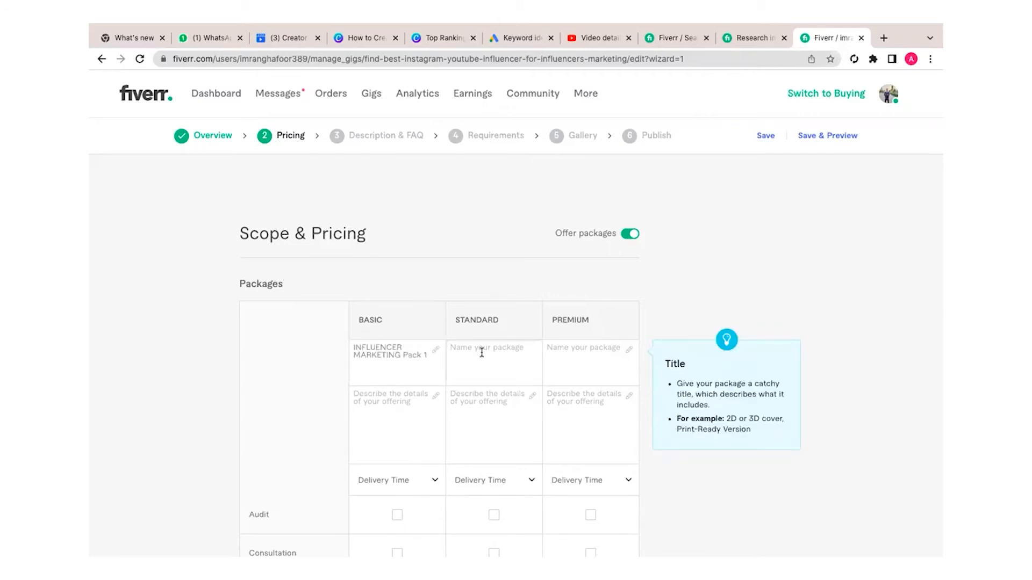
{"action": "key", "text": "ctrl+v"}
{"action": "left_click", "coordinate": [576, 352]}
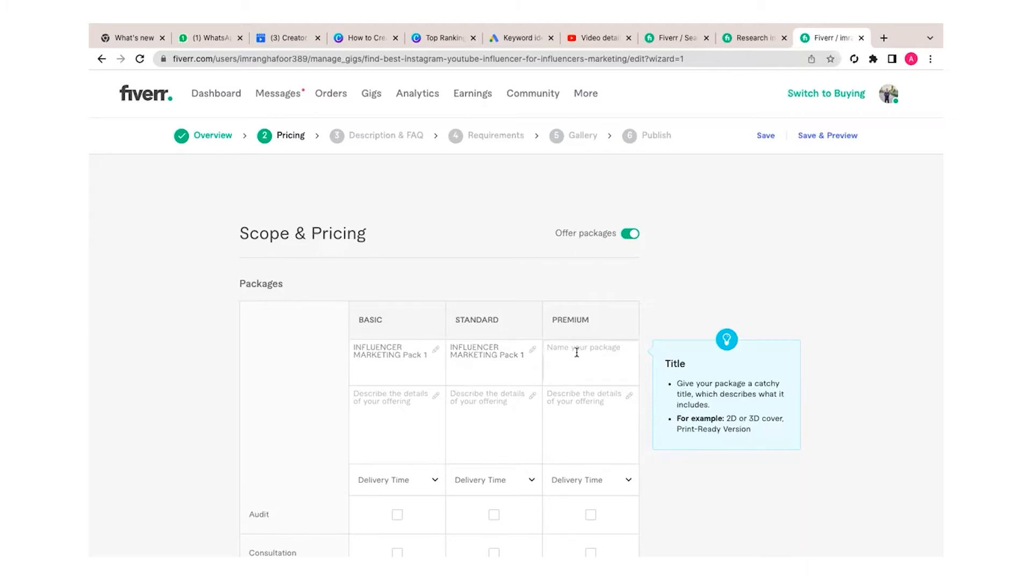
{"action": "key", "text": "ctrl+v"}
{"action": "left_click", "coordinate": [522, 357]}
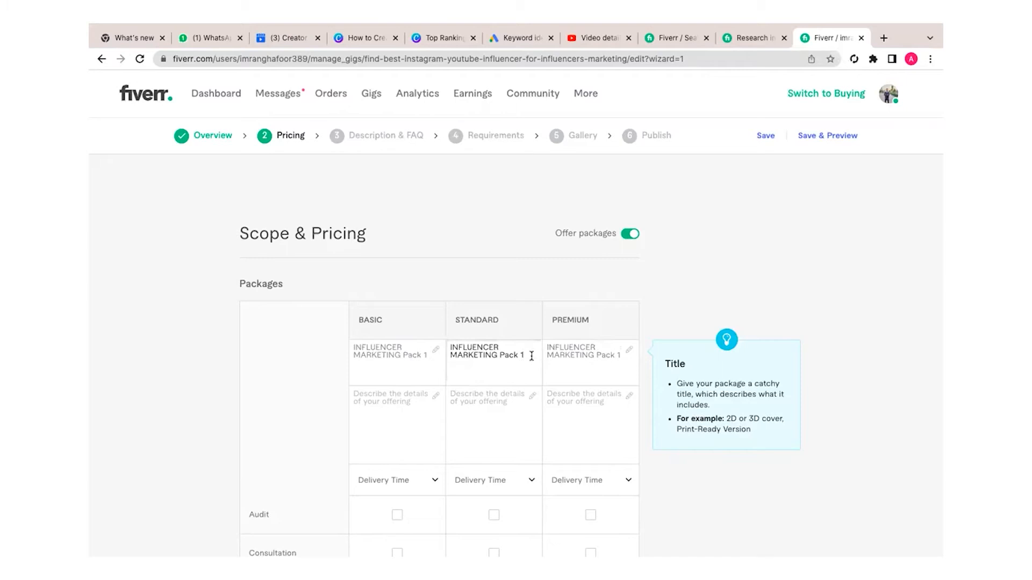
{"action": "left_click", "coordinate": [622, 356]}
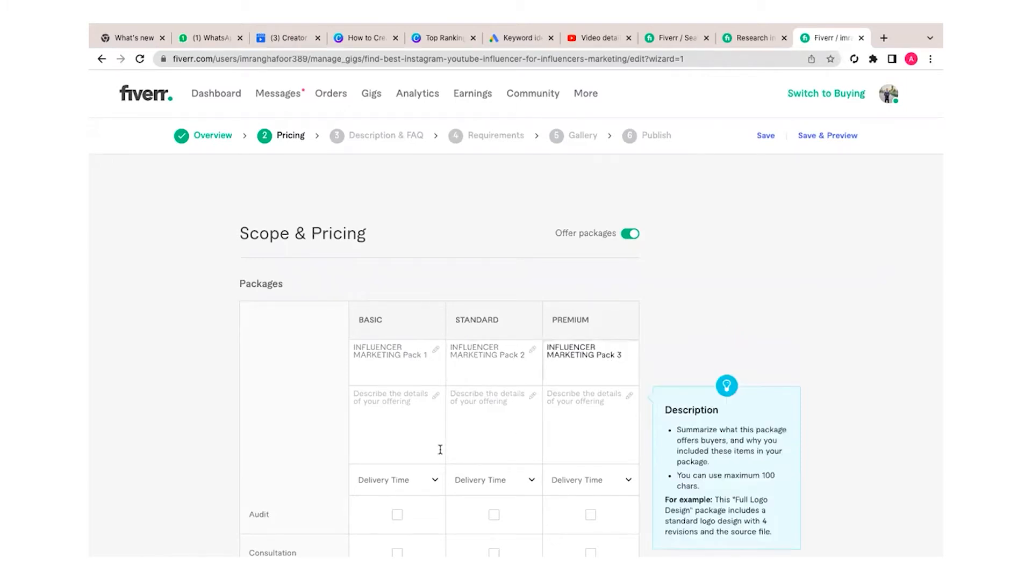
Step: Check the competing gig's Basic description and describe the new Basic package as "List of 10 influencers + Email Templates+ Guide"
{"action": "left_click", "coordinate": [418, 403]}
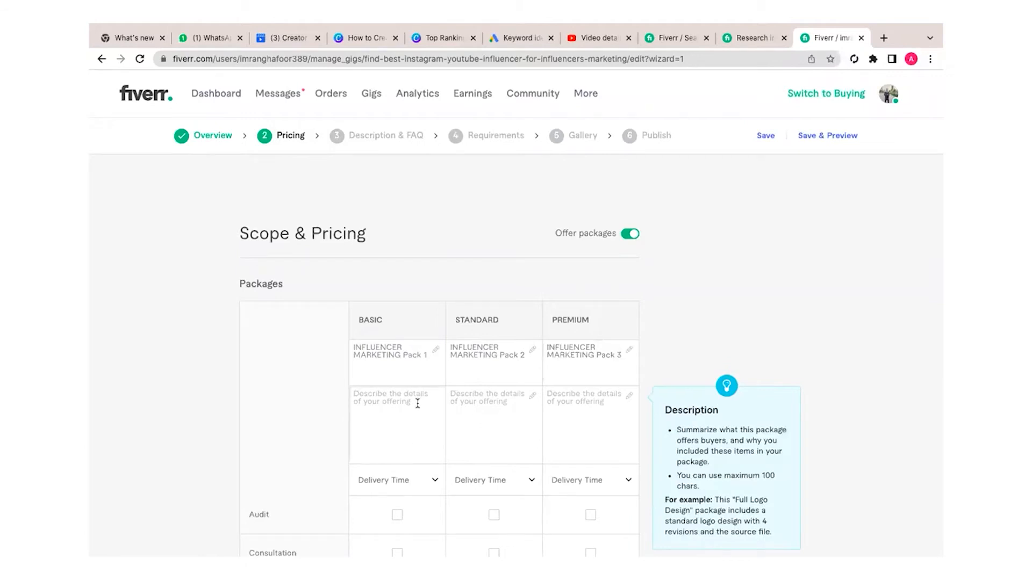
{"action": "scroll", "coordinate": [418, 404], "scroll_direction": "down", "scroll_amount": 1}
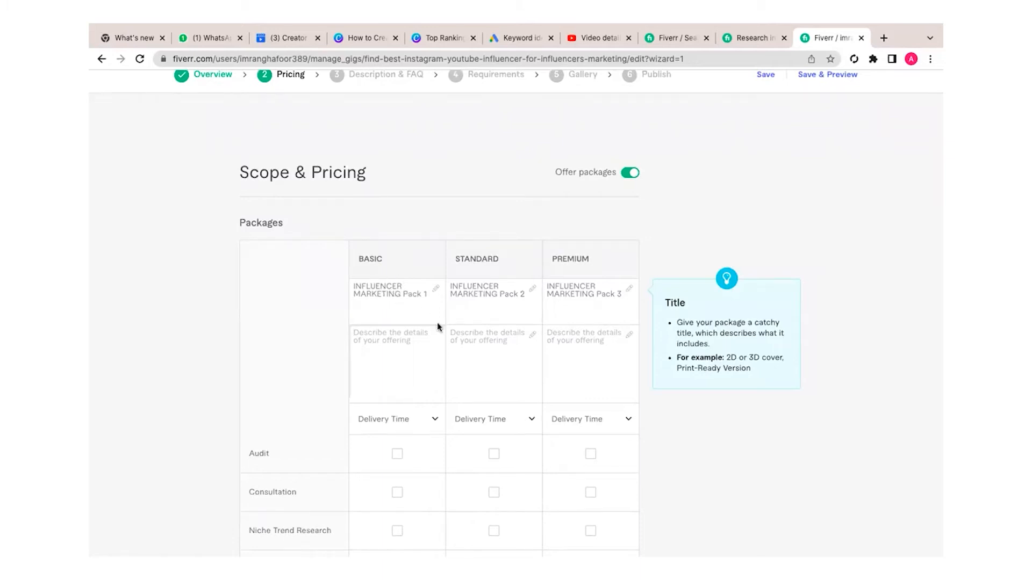
{"action": "left_click", "coordinate": [744, 38]}
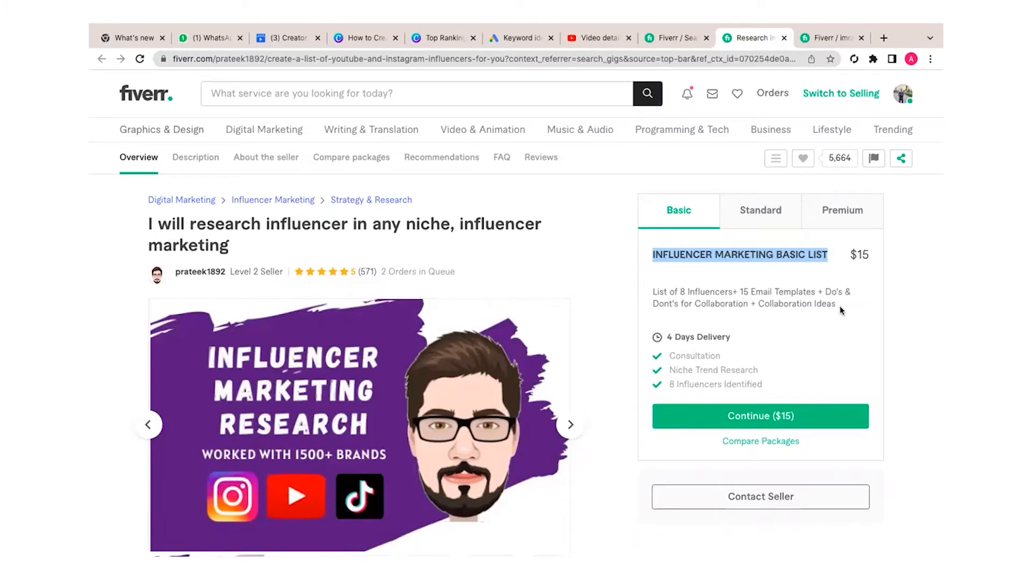
{"action": "left_click", "coordinate": [813, 41]}
{"action": "left_click", "coordinate": [362, 372]}
{"action": "type", "text": "List of 10 influencers + Email Templtaes"}
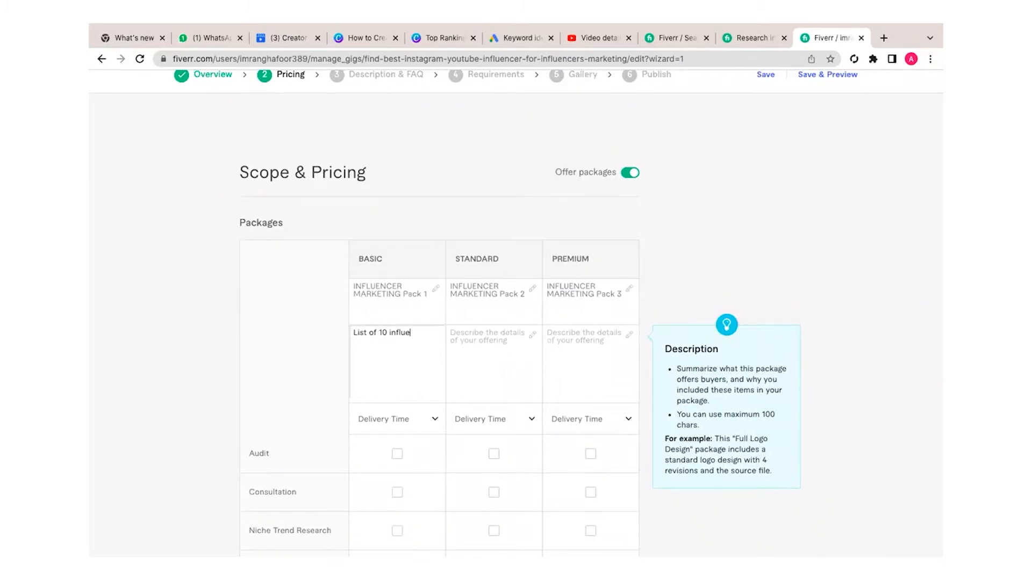
{"action": "key", "text": "BackSpace"}
{"action": "key", "text": "BackSpace"}
{"action": "key", "text": "BackSpace"}
{"action": "key", "text": "BackSpace"}
{"action": "type", "text": "ates+ Guide"}
Step: Copy the Basic package description into the Standard and Premium package descriptions
{"action": "left_click_drag", "start_coordinate": [380, 354], "coordinate": [355, 326]}
{"action": "key", "text": "ctrl+c"}
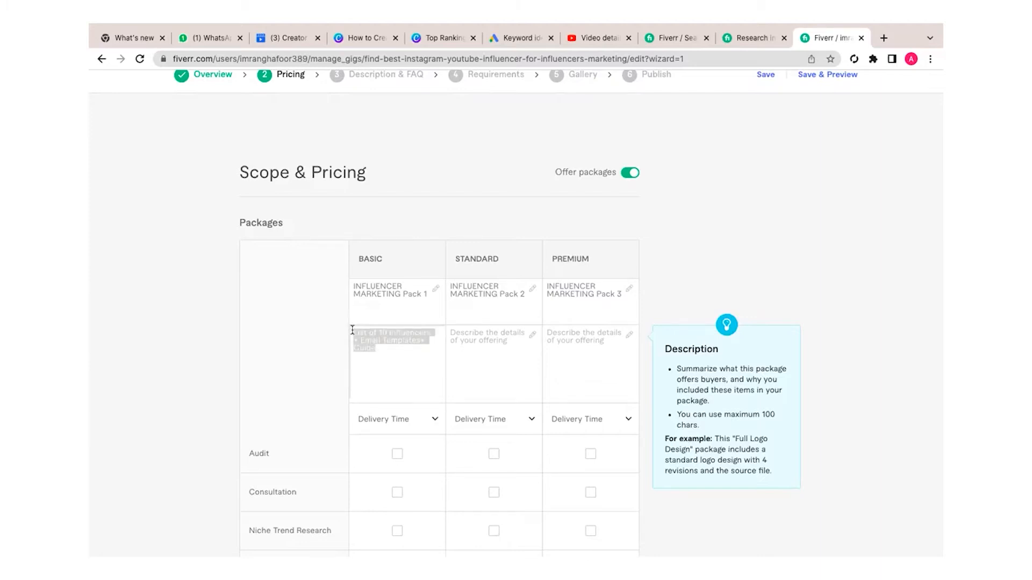
{"action": "left_click", "coordinate": [465, 354]}
{"action": "key", "text": "ctrl+v"}
{"action": "left_click", "coordinate": [571, 355]}
{"action": "key", "text": "ctrl+v"}
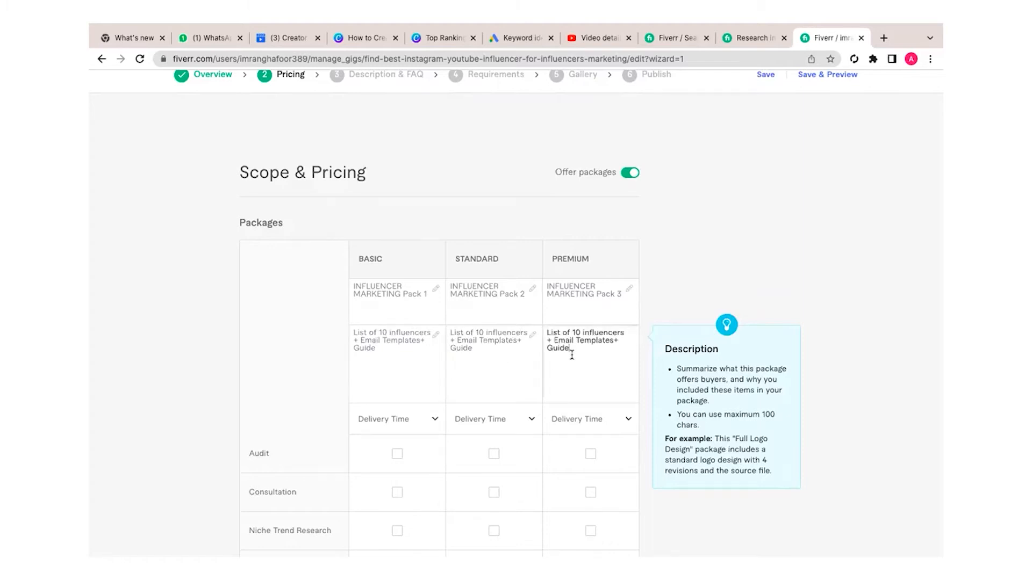
Step: Change the number of influencers in the descriptions to 30 for Standard and 50 for Premium
{"action": "left_click", "coordinate": [487, 332]}
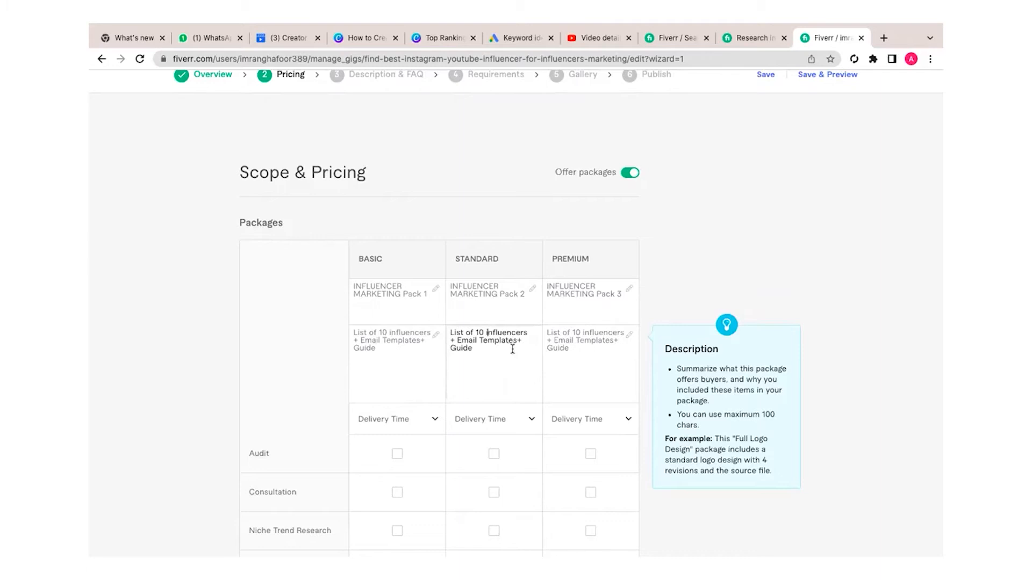
{"action": "key", "text": "BackSpace"}
{"action": "key", "text": "BackSpace"}
{"action": "type", "text": "30"}
{"action": "left_click", "coordinate": [580, 330]}
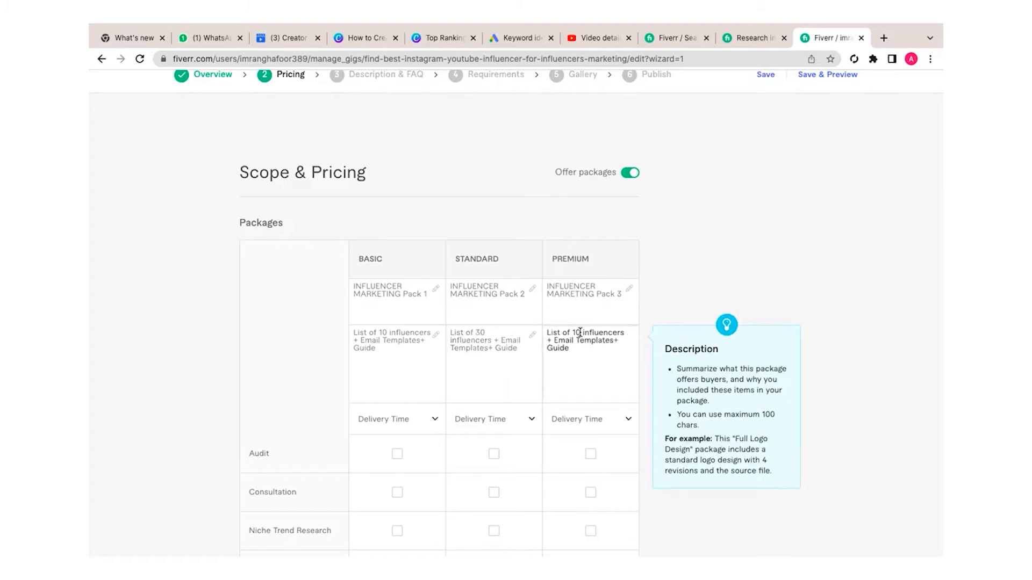
{"action": "key", "text": "BackSpace"}
{"action": "key", "text": "BackSpace"}
{"action": "type", "text": "50"}
{"action": "mouse_move", "coordinate": [610, 422]}
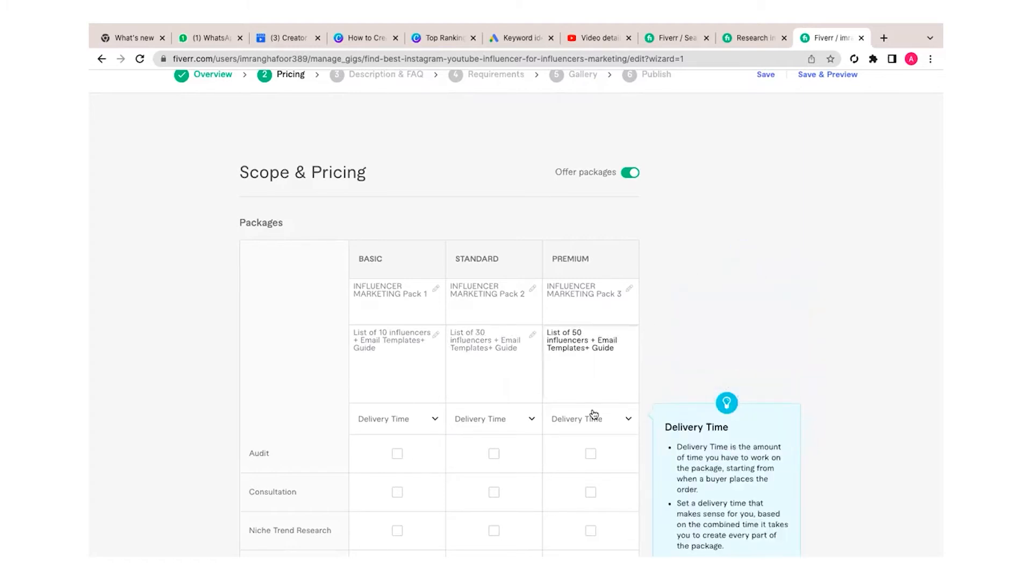
Step: Set the delivery times to 2 days for Basic, 3 days for Standard and 4 days for Premium
{"action": "scroll", "coordinate": [592, 417], "scroll_direction": "down", "scroll_amount": 3}
{"action": "scroll", "coordinate": [593, 414], "scroll_direction": "down", "scroll_amount": 1}
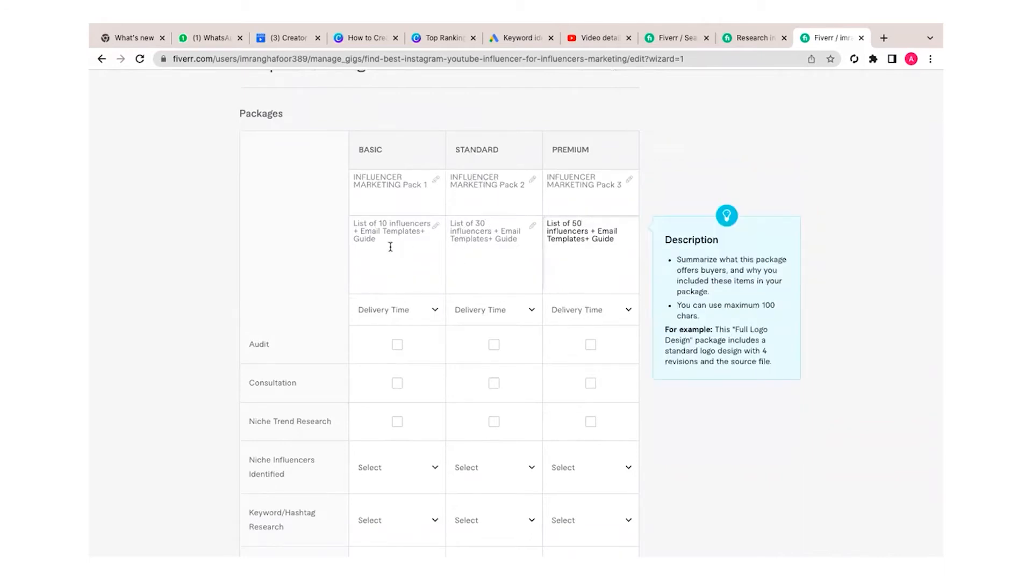
{"action": "scroll", "coordinate": [408, 276], "scroll_direction": "down", "scroll_amount": 2}
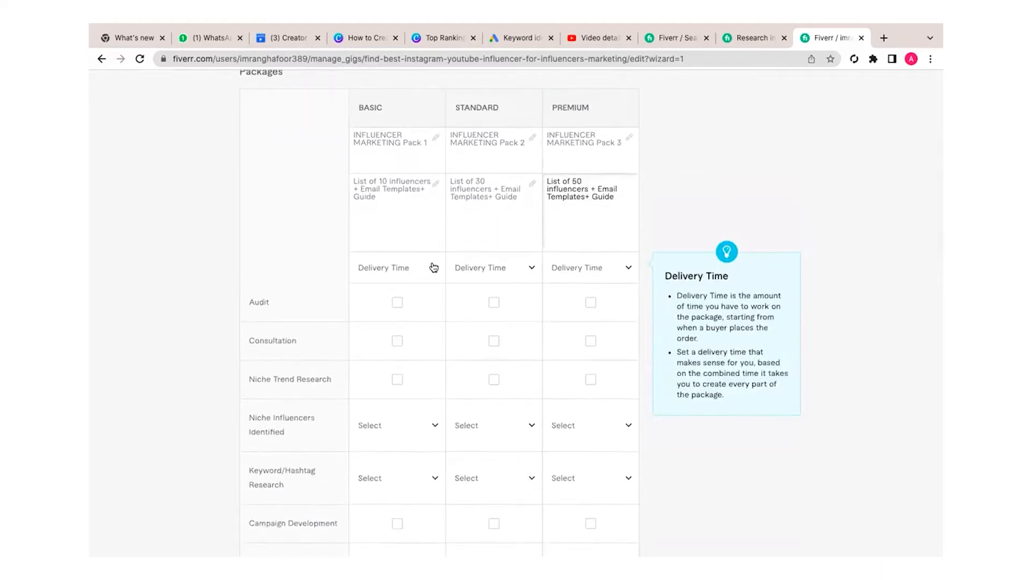
{"action": "left_click", "coordinate": [433, 267]}
{"action": "left_click", "coordinate": [396, 389]}
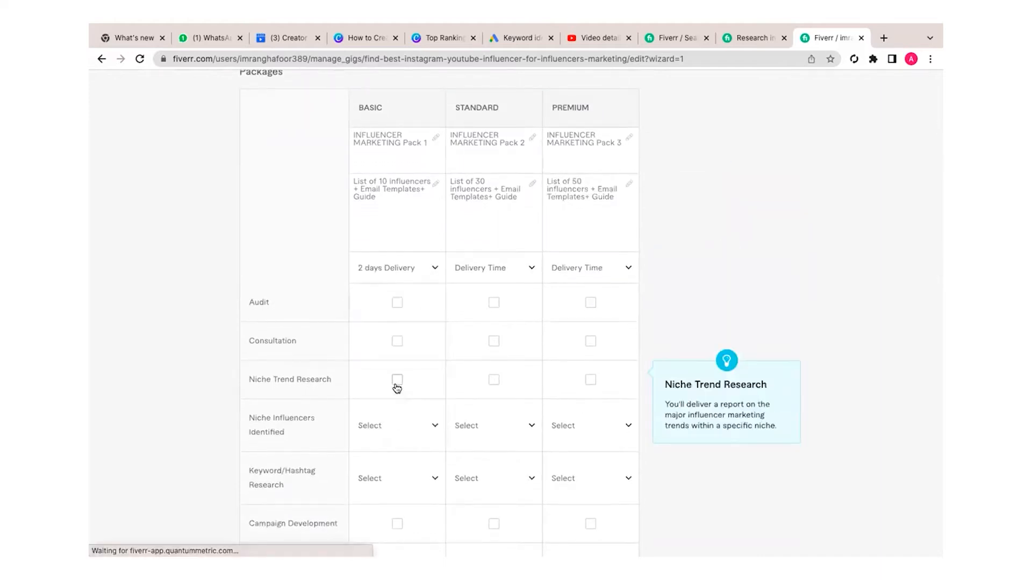
{"action": "left_click", "coordinate": [528, 272]}
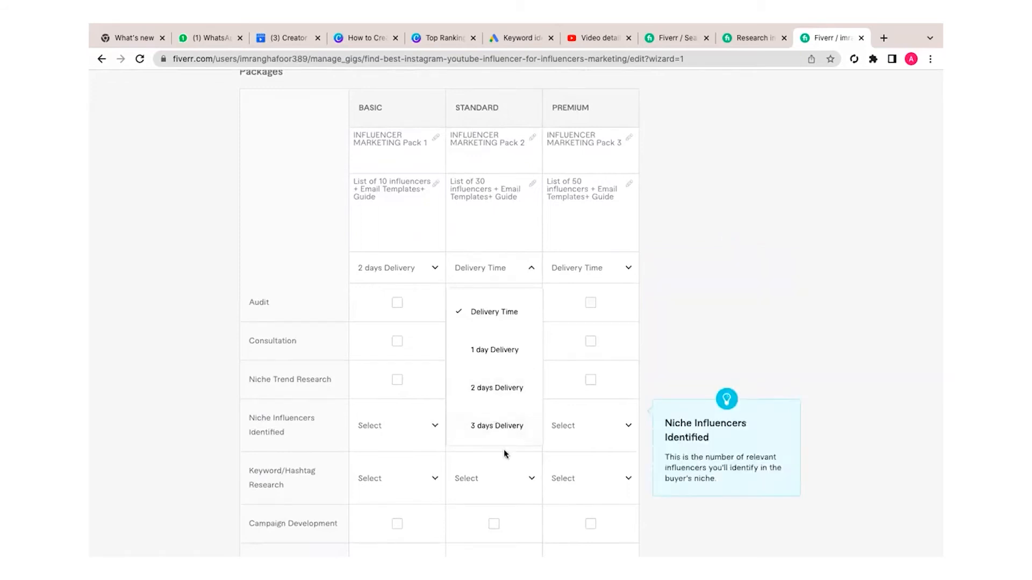
{"action": "left_click", "coordinate": [503, 427]}
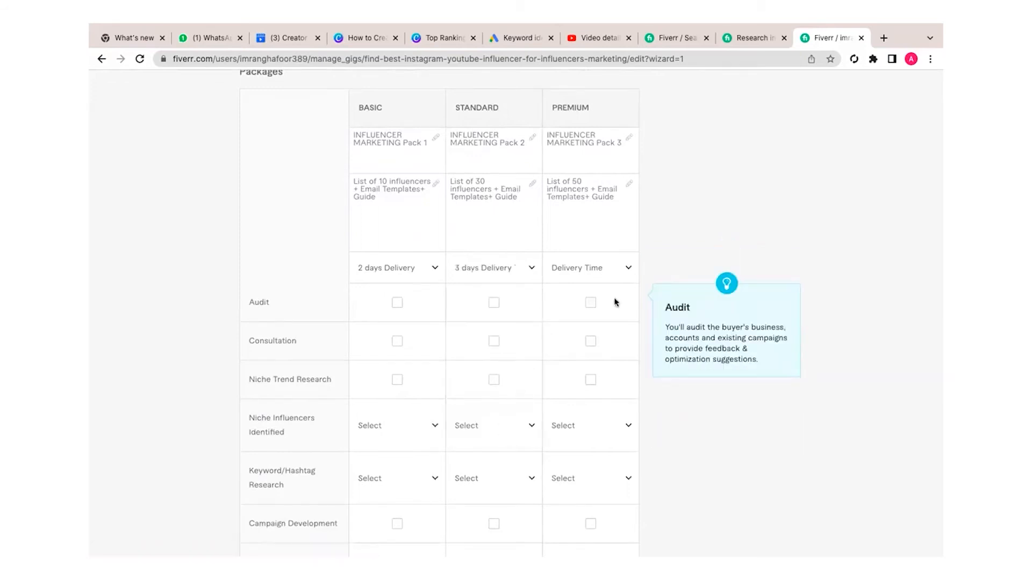
{"action": "left_click", "coordinate": [628, 267]}
{"action": "scroll", "coordinate": [592, 421], "scroll_direction": "down", "scroll_amount": 1}
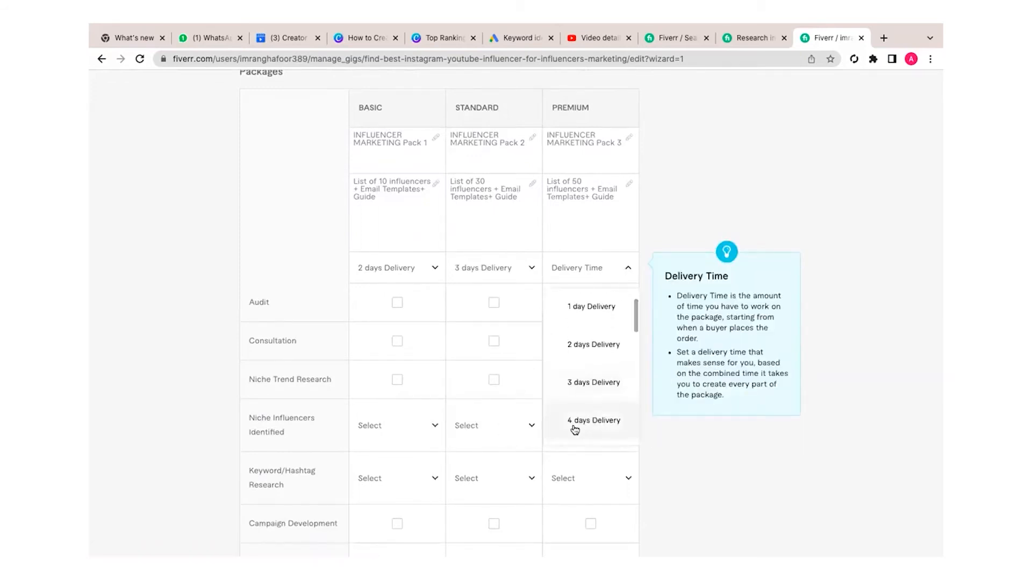
{"action": "left_click", "coordinate": [573, 425]}
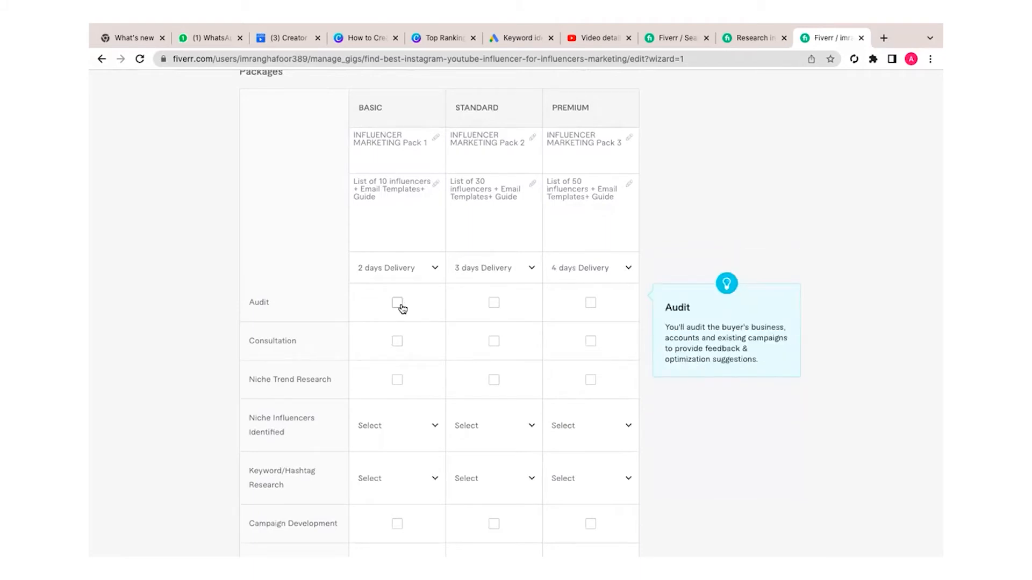
Step: Include Niche Trend Research in the Basic, Standard and Premium packages
{"action": "left_click", "coordinate": [398, 380]}
{"action": "left_click", "coordinate": [498, 381]}
{"action": "left_click", "coordinate": [591, 381]}
{"action": "scroll", "coordinate": [606, 358], "scroll_direction": "down", "scroll_amount": 1}
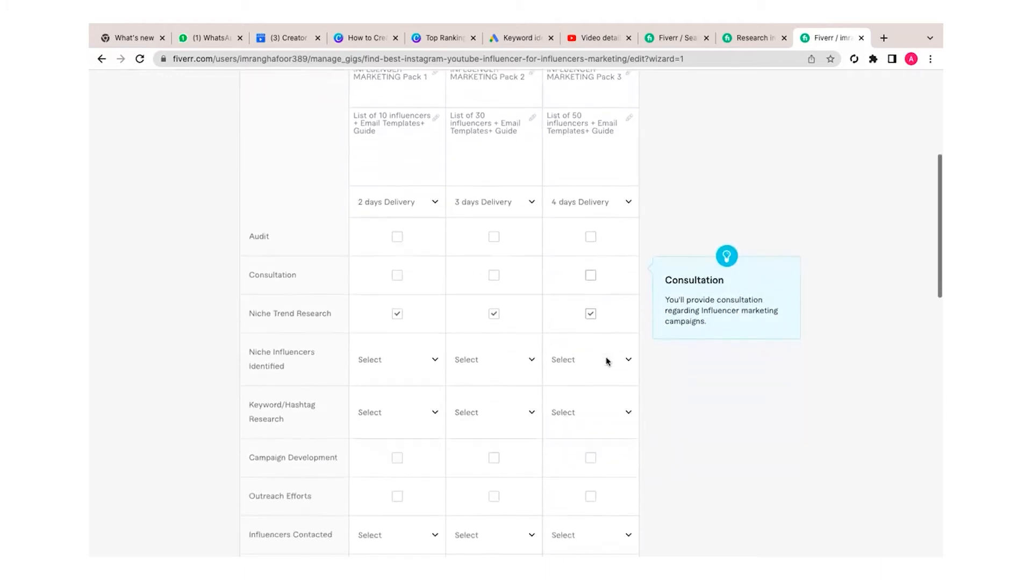
{"action": "scroll", "coordinate": [564, 297], "scroll_direction": "down", "scroll_amount": 3}
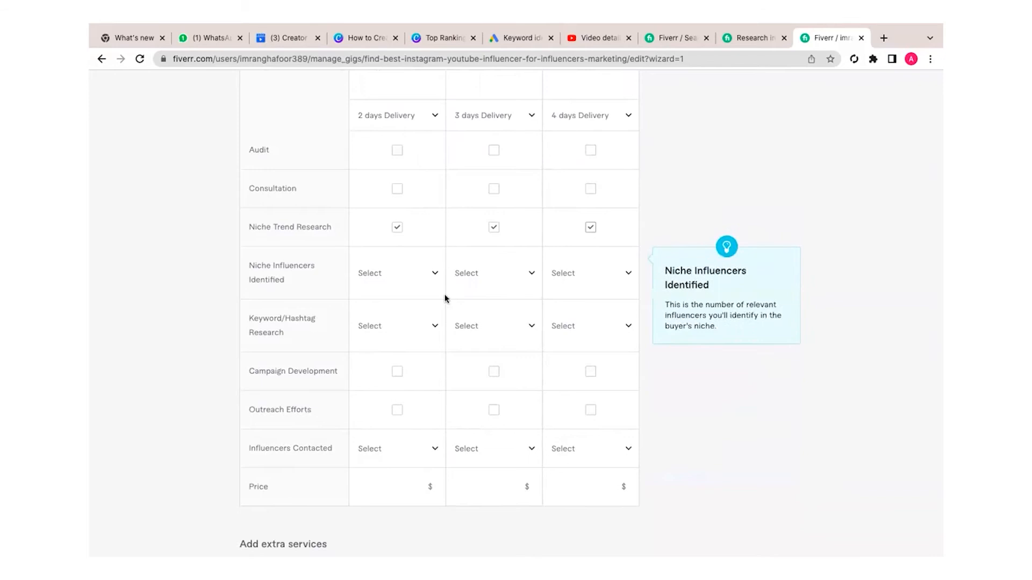
Step: Set Niche Influencers Identified to 10 for the Basic package and 30 for the Standard package
{"action": "left_click", "coordinate": [434, 275]}
{"action": "scroll", "coordinate": [420, 431], "scroll_direction": "down", "scroll_amount": 4}
{"action": "scroll", "coordinate": [418, 431], "scroll_direction": "down", "scroll_amount": 3}
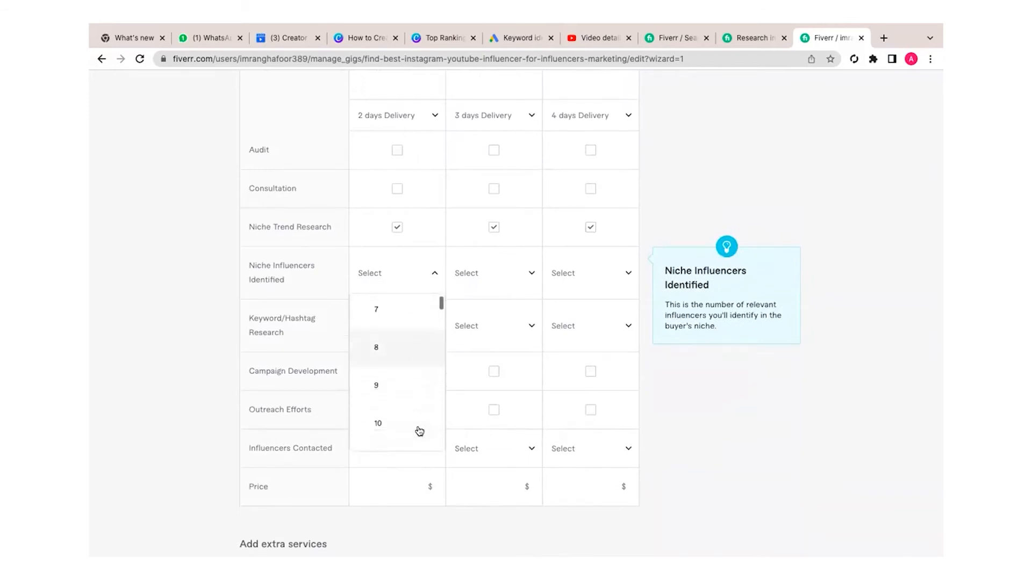
{"action": "left_click", "coordinate": [371, 396]}
{"action": "left_click", "coordinate": [530, 275]}
{"action": "scroll", "coordinate": [495, 422], "scroll_direction": "down", "scroll_amount": 3}
{"action": "scroll", "coordinate": [495, 421], "scroll_direction": "down", "scroll_amount": 3}
{"action": "scroll", "coordinate": [495, 421], "scroll_direction": "up", "scroll_amount": 2}
{"action": "scroll", "coordinate": [505, 213], "scroll_direction": "down", "scroll_amount": 3}
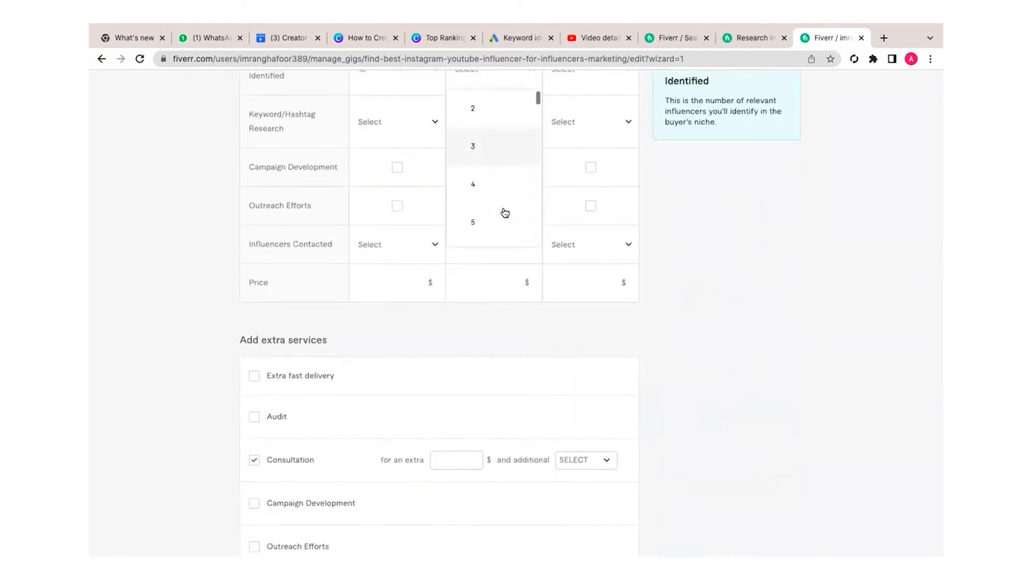
{"action": "scroll", "coordinate": [505, 213], "scroll_direction": "down", "scroll_amount": 12}
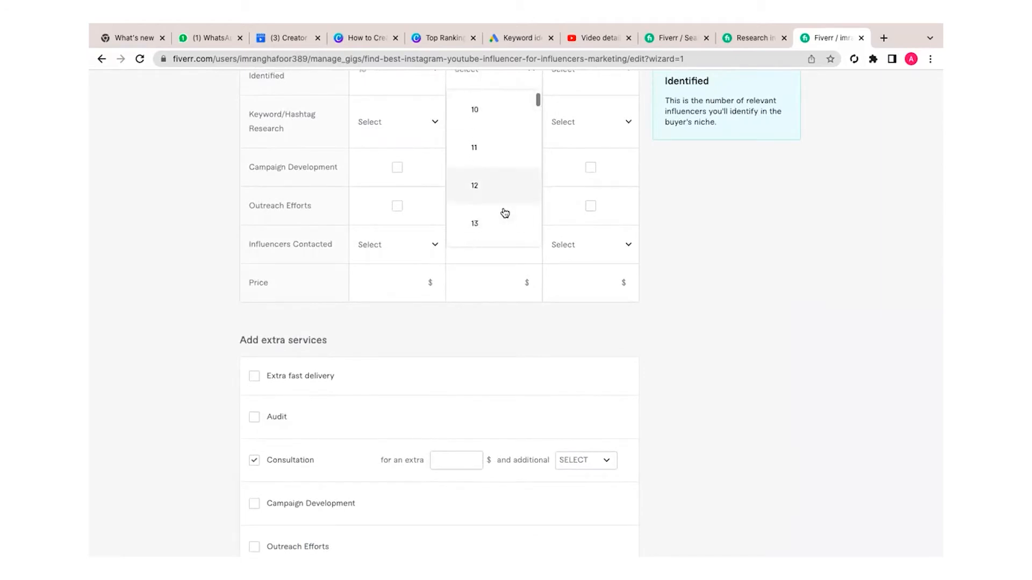
{"action": "scroll", "coordinate": [504, 213], "scroll_direction": "down", "scroll_amount": 3}
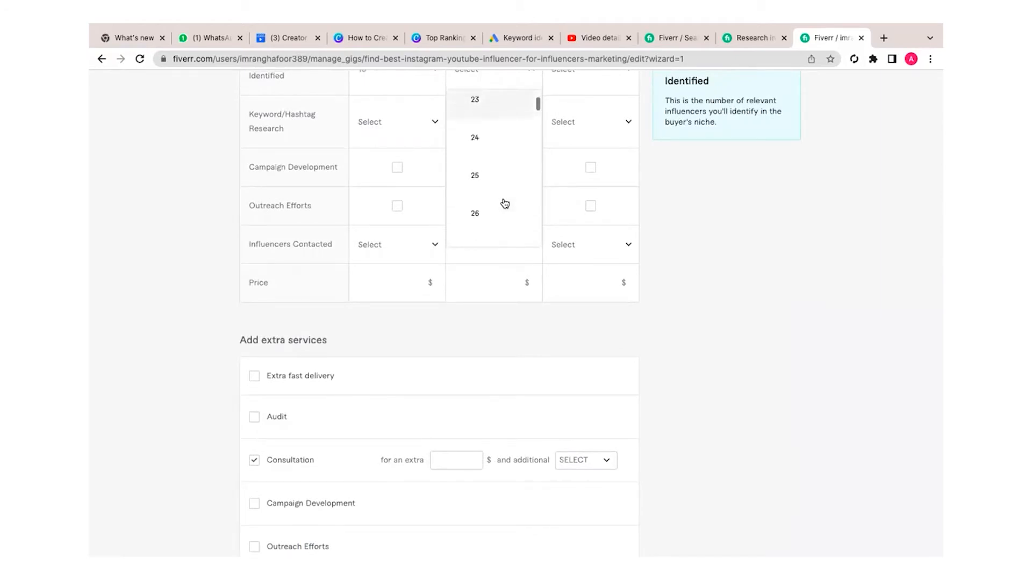
{"action": "scroll", "coordinate": [504, 204], "scroll_direction": "down", "scroll_amount": 5}
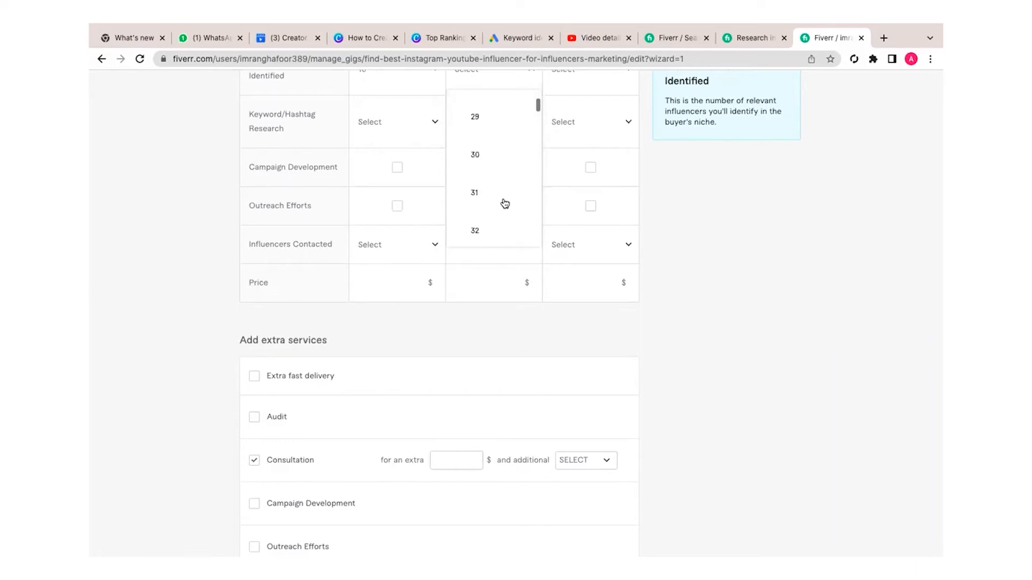
{"action": "left_click", "coordinate": [485, 143]}
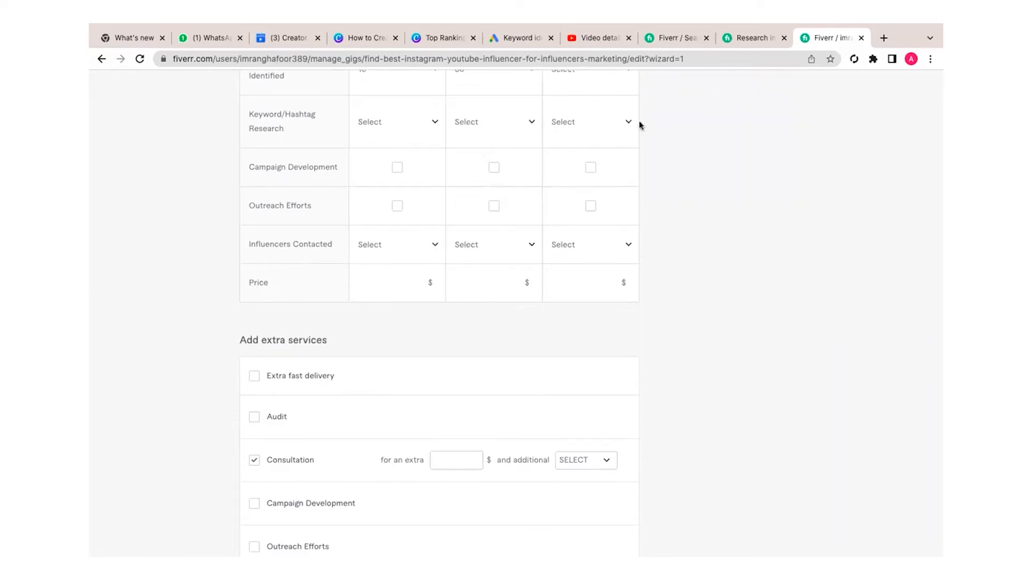
{"action": "left_click", "coordinate": [482, 119]}
{"action": "scroll", "coordinate": [512, 234], "scroll_direction": "down", "scroll_amount": 5}
{"action": "scroll", "coordinate": [512, 234], "scroll_direction": "down", "scroll_amount": 2}
Step: Set Niche Influencers Identified to 50 for the Premium package
{"action": "scroll", "coordinate": [509, 232], "scroll_direction": "up", "scroll_amount": 5}
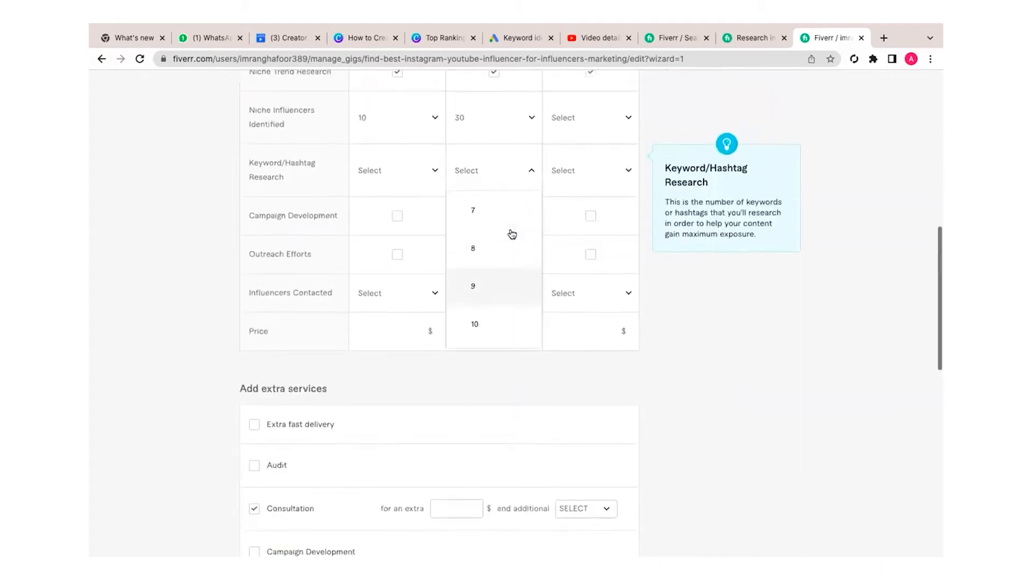
{"action": "left_click", "coordinate": [604, 242]}
{"action": "scroll", "coordinate": [605, 344], "scroll_direction": "down", "scroll_amount": 15}
{"action": "scroll", "coordinate": [601, 355], "scroll_direction": "down", "scroll_amount": 20}
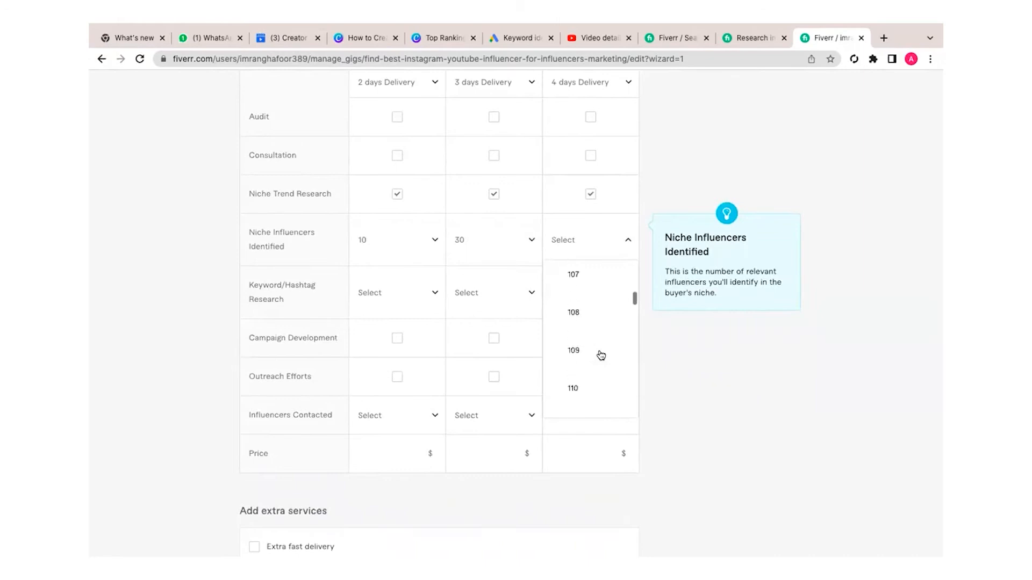
{"action": "scroll", "coordinate": [601, 355], "scroll_direction": "up", "scroll_amount": 11}
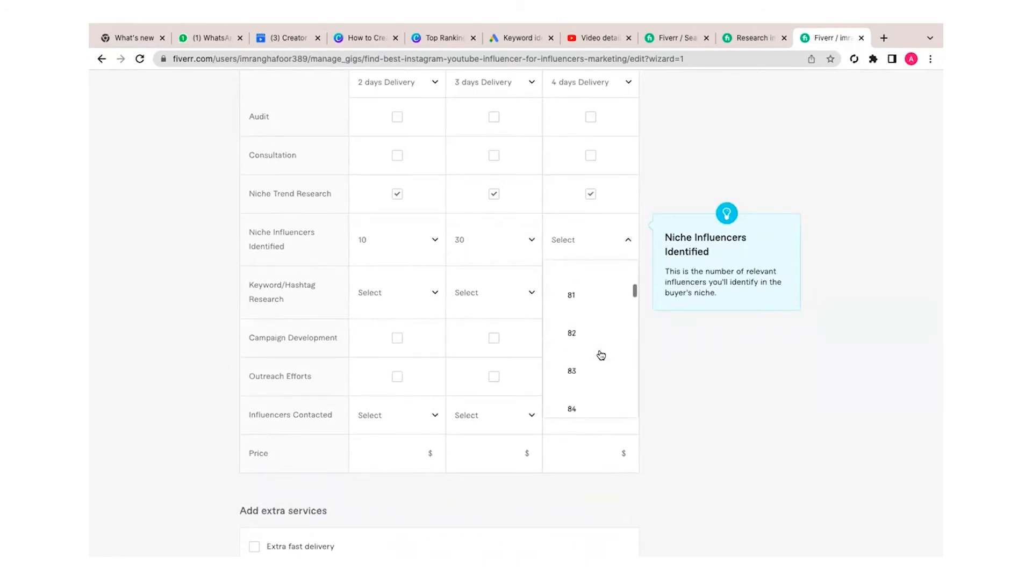
{"action": "scroll", "coordinate": [601, 356], "scroll_direction": "up", "scroll_amount": 5}
{"action": "scroll", "coordinate": [601, 356], "scroll_direction": "up", "scroll_amount": 1}
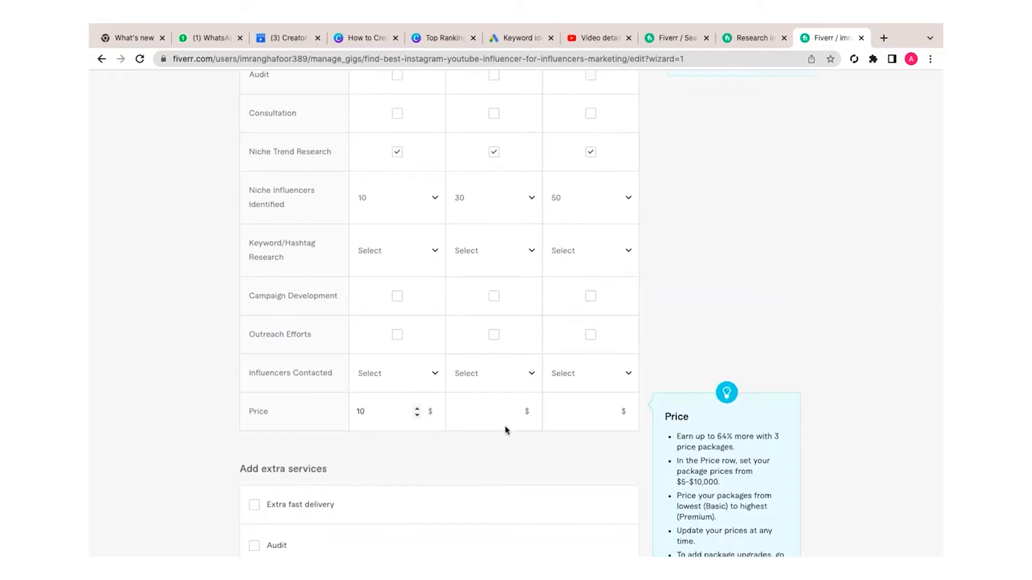
Step: Price the packages at $10 for Basic, $30 for Standard and $50 for Premium
{"action": "left_click", "coordinate": [380, 417]}
{"action": "left_click", "coordinate": [585, 424]}
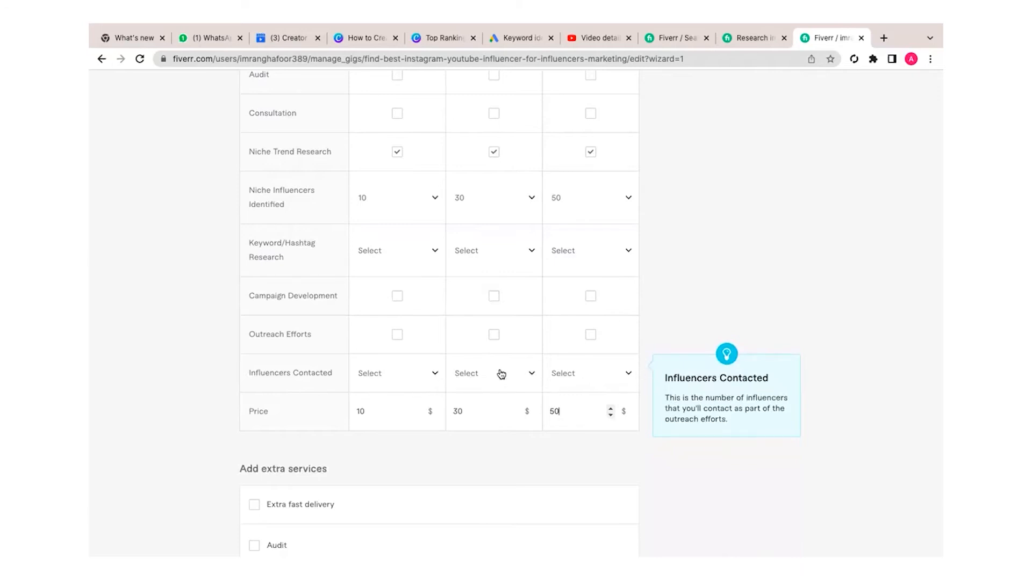
Step: Remove Consultation from the extra services, then save the pricing and continue to Description & FAQ
{"action": "scroll", "coordinate": [482, 402], "scroll_direction": "down", "scroll_amount": 3}
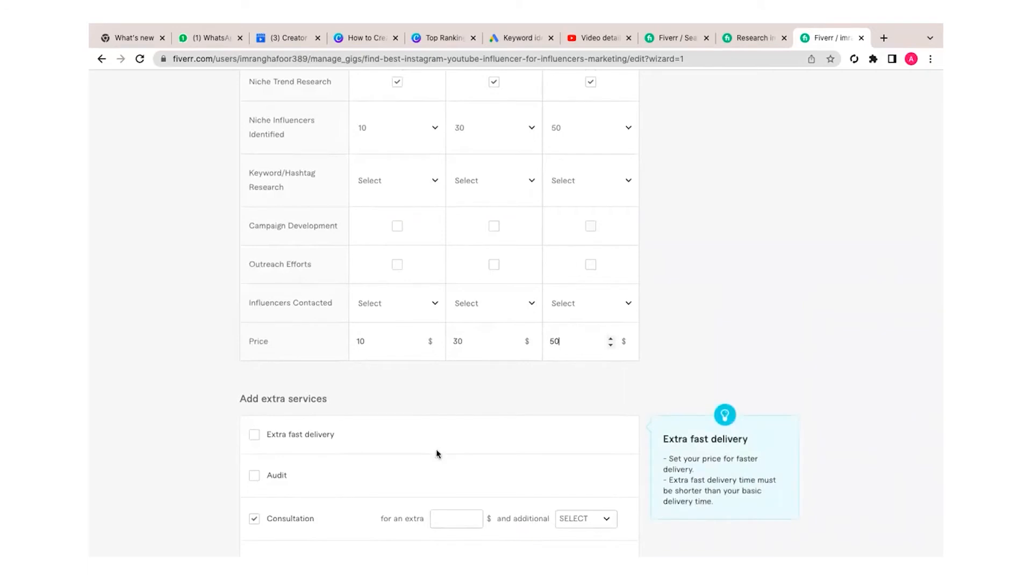
{"action": "scroll", "coordinate": [437, 454], "scroll_direction": "down", "scroll_amount": 5}
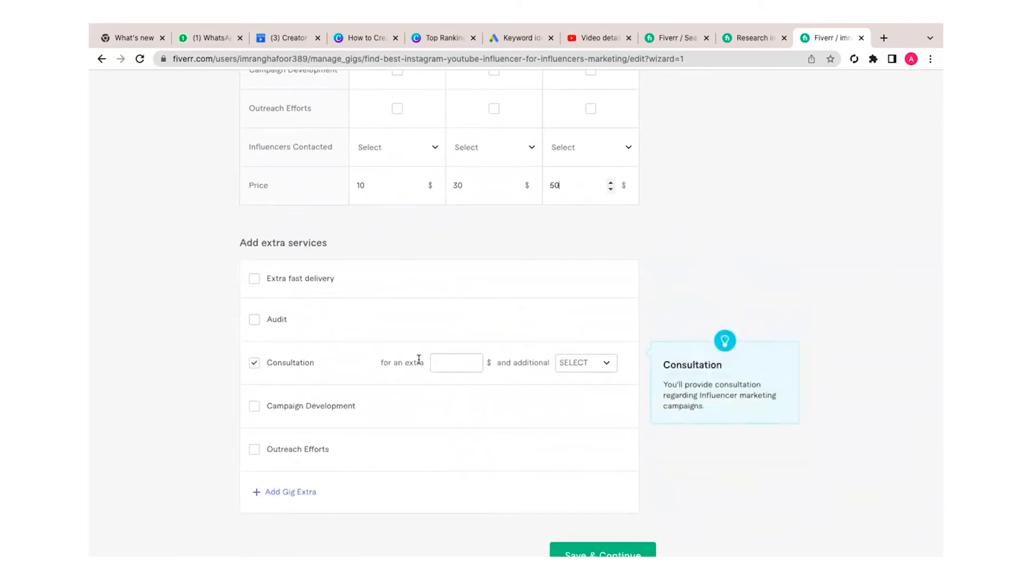
{"action": "left_click", "coordinate": [255, 363]}
{"action": "scroll", "coordinate": [548, 453], "scroll_direction": "down", "scroll_amount": 4}
{"action": "left_click", "coordinate": [605, 446]}
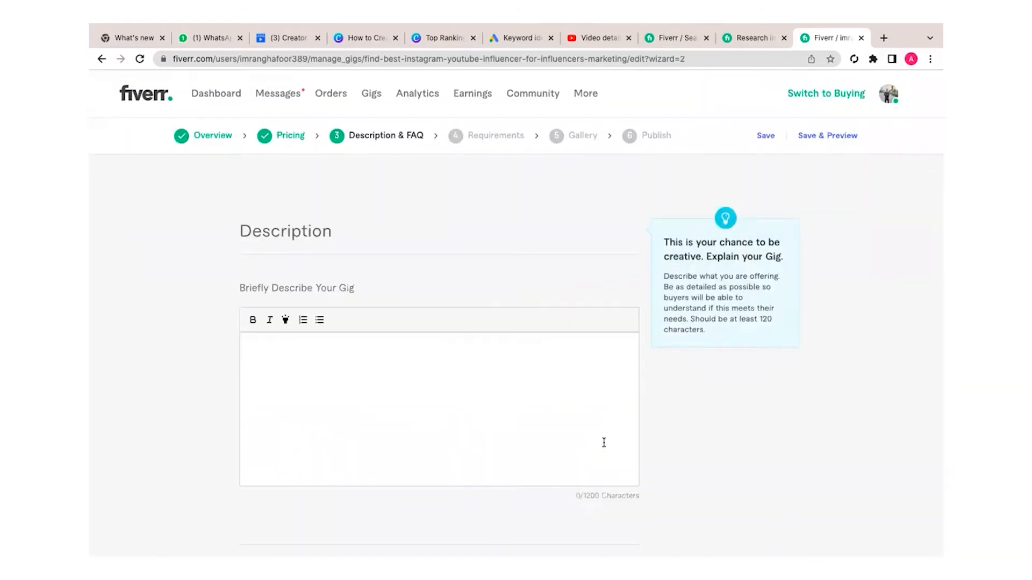
Step: Take the browser out of full screen from the competing gig's page and open the "Gig Title," note in Notes
{"action": "scroll", "coordinate": [423, 401], "scroll_direction": "down", "scroll_amount": 2}
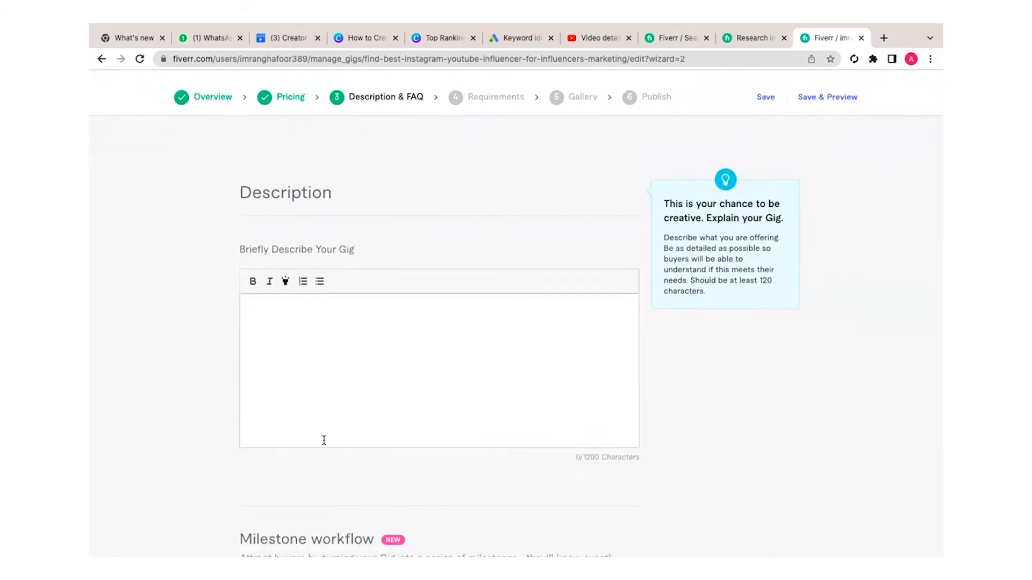
{"action": "left_click", "coordinate": [753, 38]}
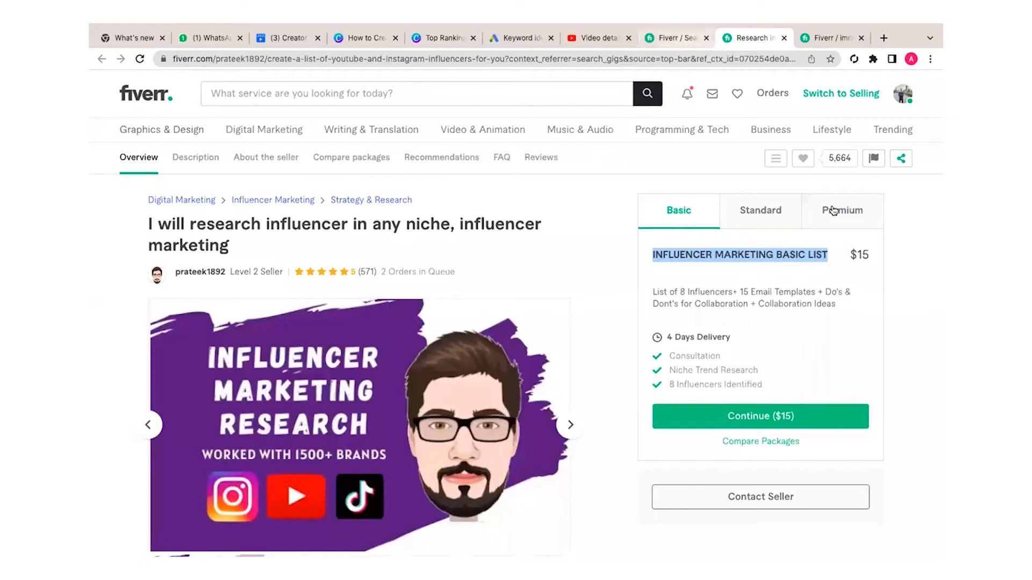
{"action": "mouse_move", "coordinate": [93, 29]}
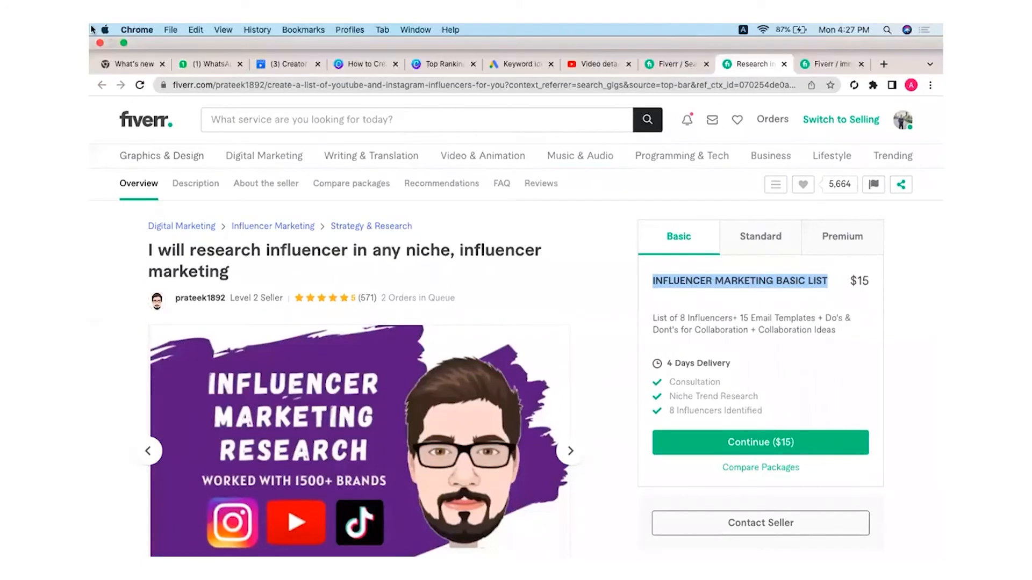
{"action": "left_click", "coordinate": [123, 43]}
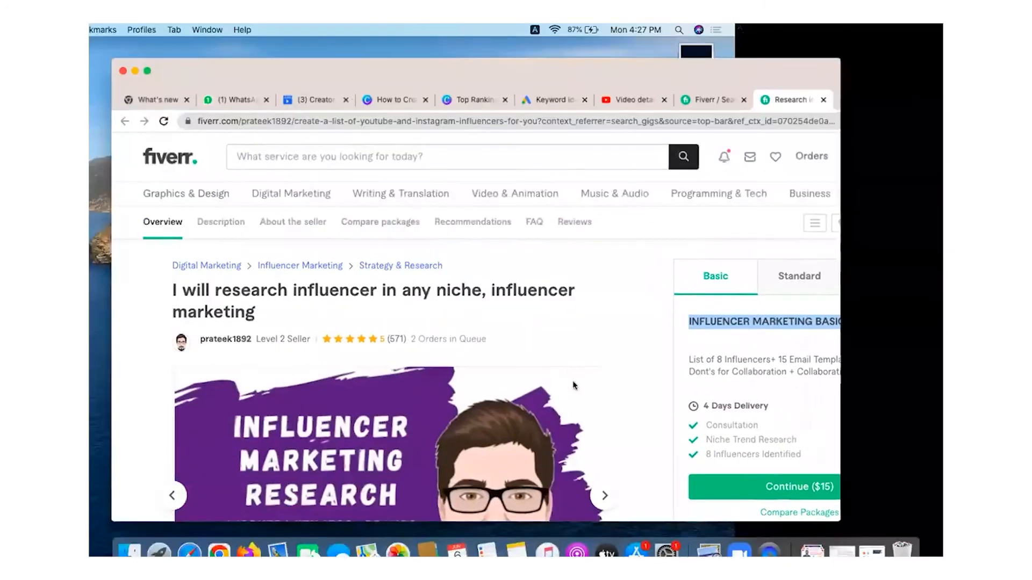
{"action": "left_click", "coordinate": [842, 538]}
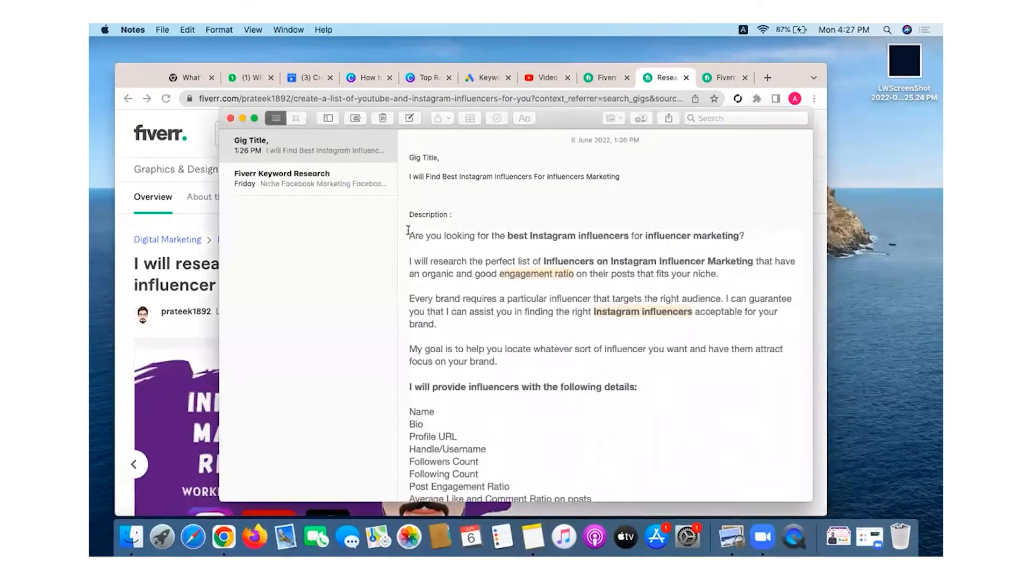
Step: Copy the full description text from the note into the gig's description in Chrome, then return the browser to full screen
{"action": "left_click_drag", "start_coordinate": [408, 231], "coordinate": [503, 495]}
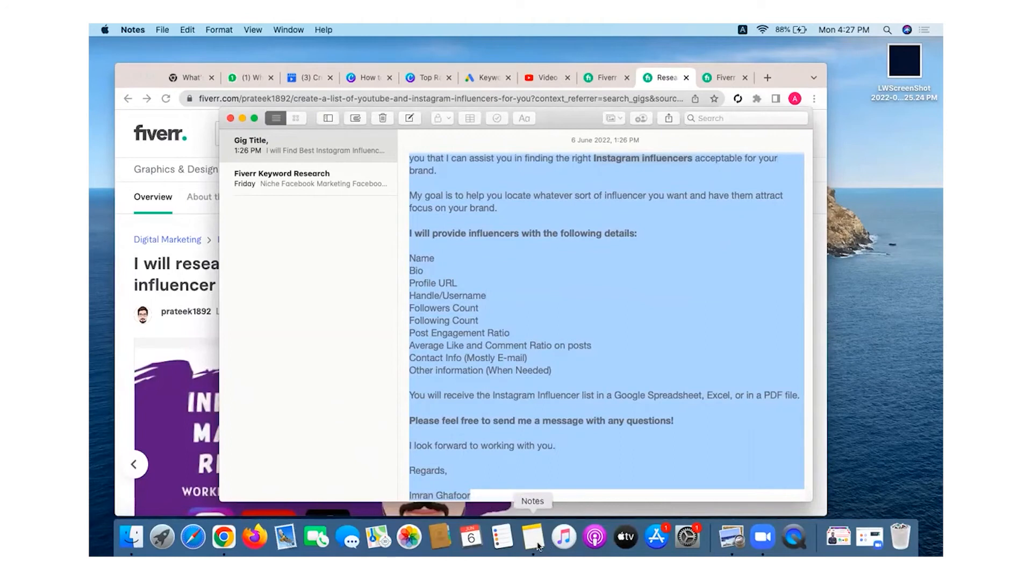
{"action": "left_click", "coordinate": [233, 536]}
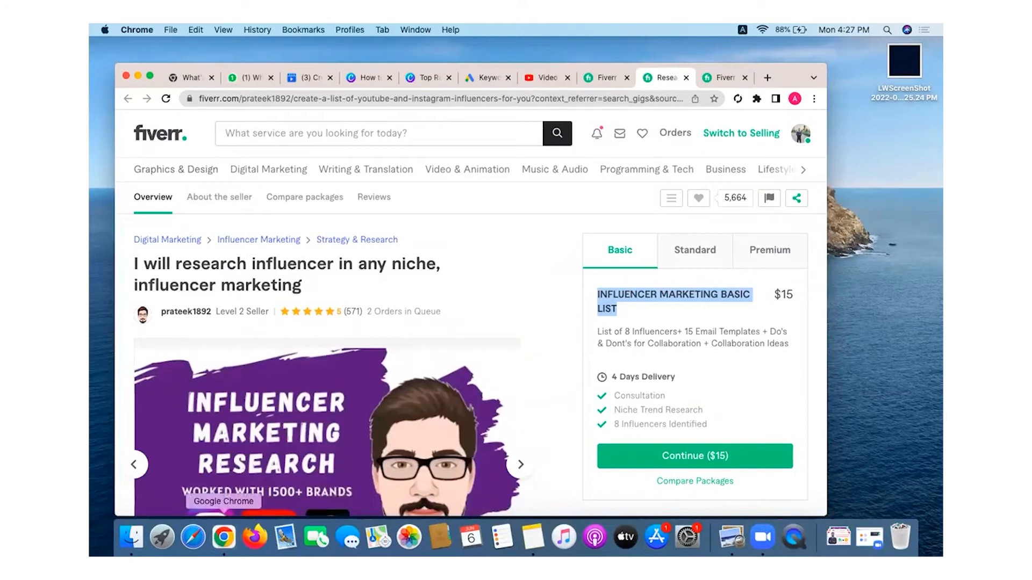
{"action": "left_click", "coordinate": [730, 81]}
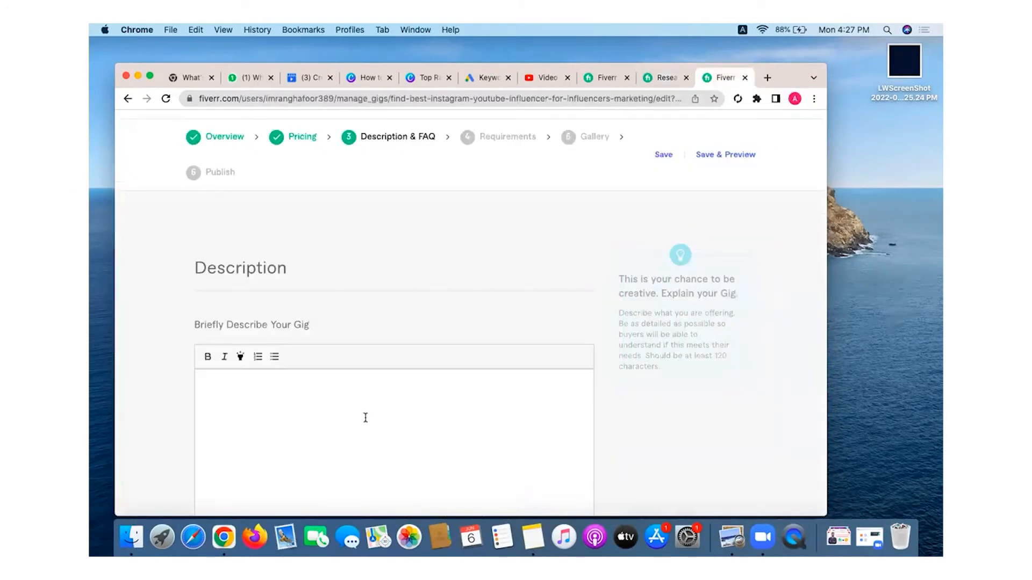
{"action": "key", "text": "super+v"}
{"action": "scroll", "coordinate": [373, 403], "scroll_direction": "up", "scroll_amount": 10}
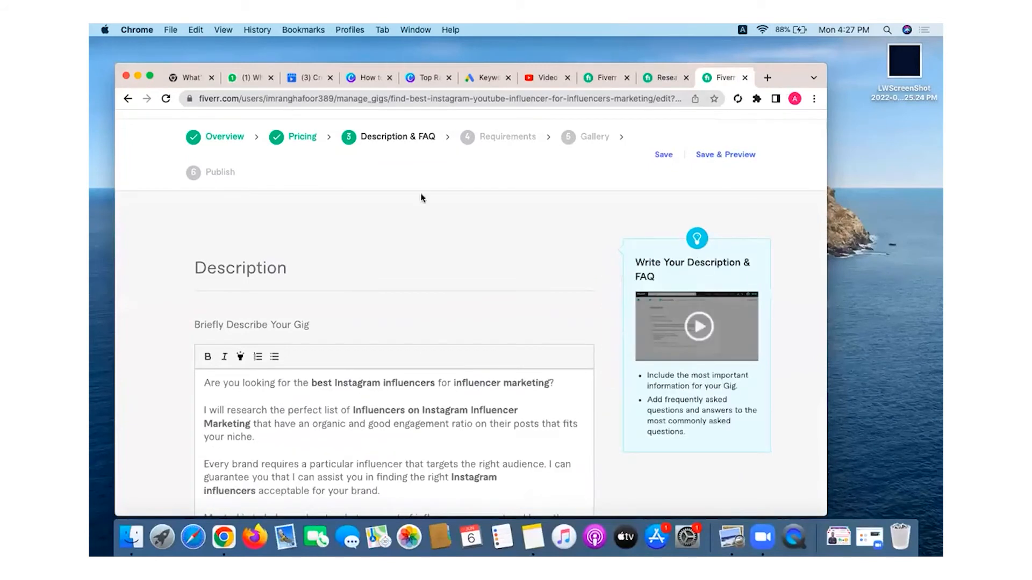
{"action": "left_click", "coordinate": [151, 76]}
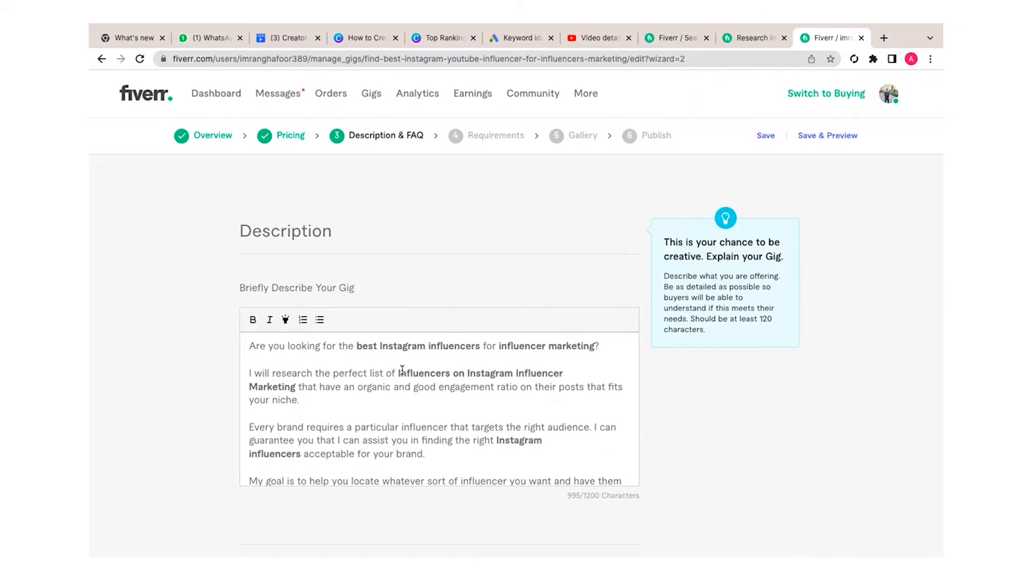
Step: Examine the About This Gig text of the competing influencer research gig for its structure, highlighting and bullet lists
{"action": "left_click", "coordinate": [753, 37]}
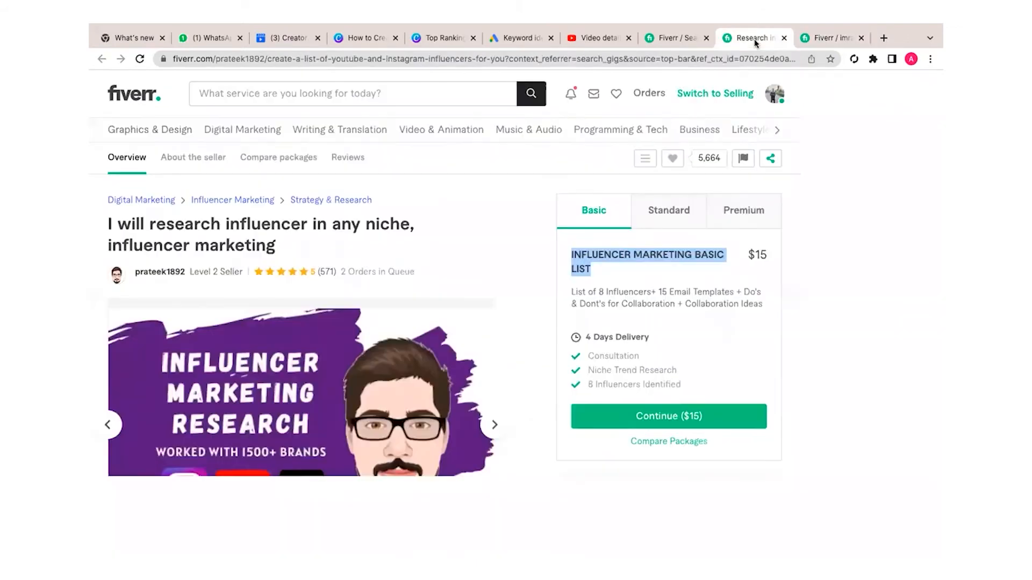
{"action": "scroll", "coordinate": [537, 390], "scroll_direction": "down", "scroll_amount": 10}
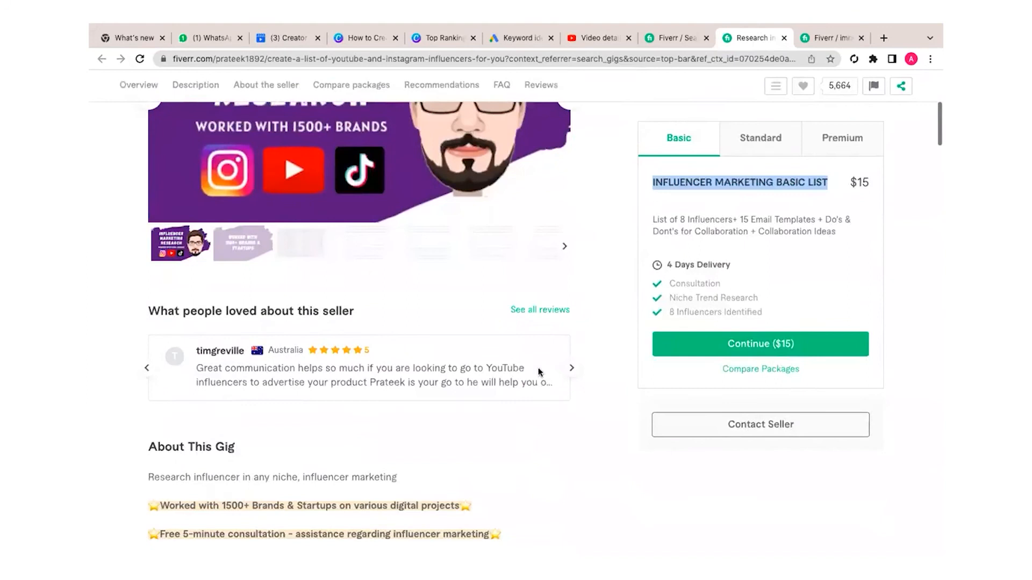
{"action": "scroll", "coordinate": [539, 372], "scroll_direction": "down", "scroll_amount": 1}
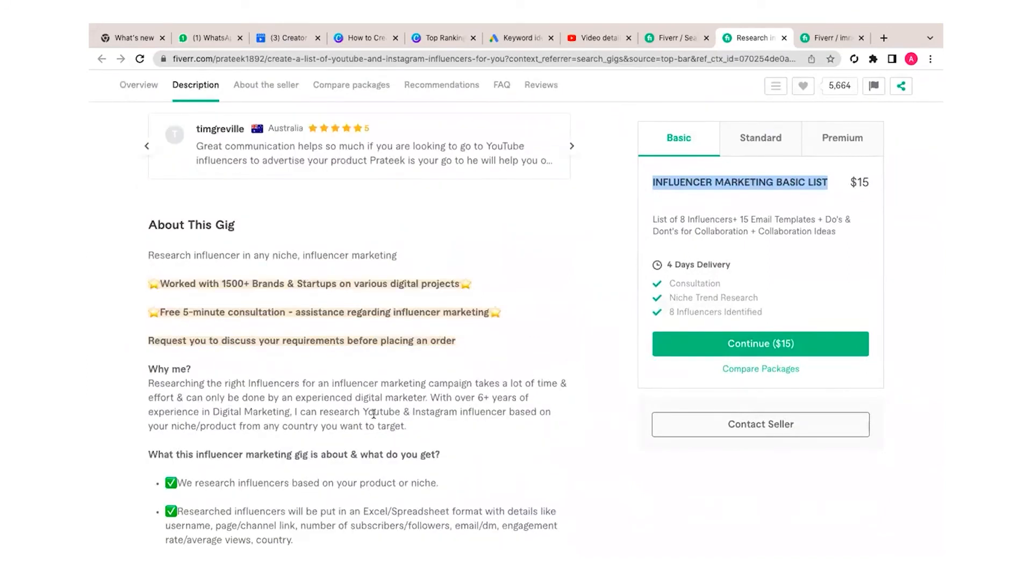
{"action": "scroll", "coordinate": [374, 414], "scroll_direction": "down", "scroll_amount": 2}
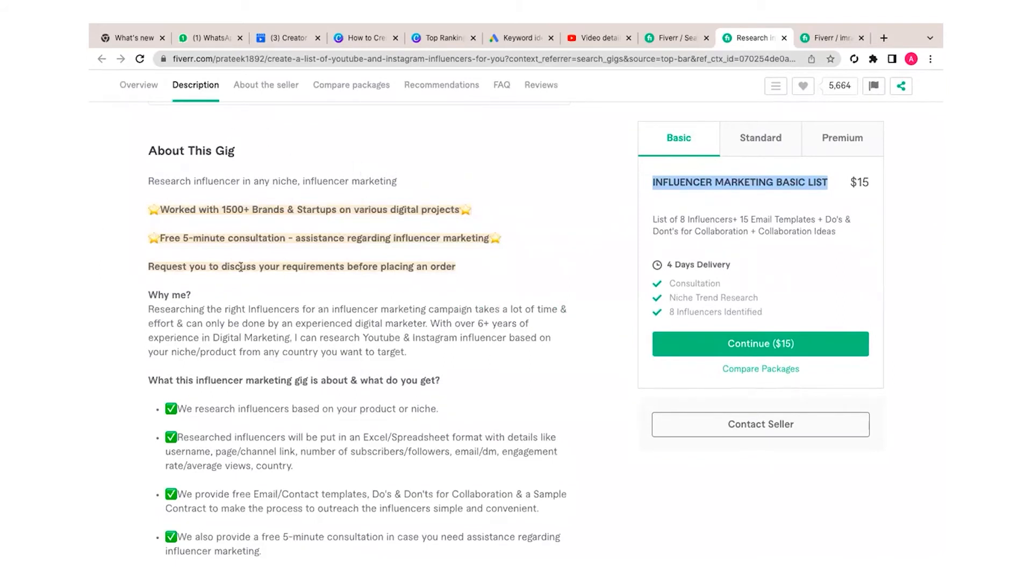
{"action": "scroll", "coordinate": [225, 241], "scroll_direction": "down", "scroll_amount": 2}
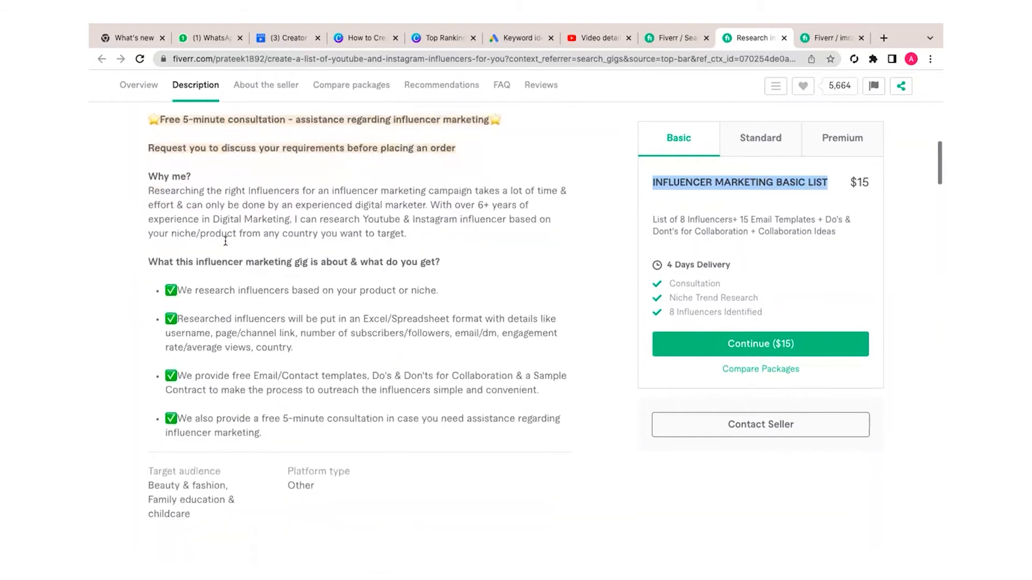
{"action": "scroll", "coordinate": [224, 240], "scroll_direction": "down", "scroll_amount": 1}
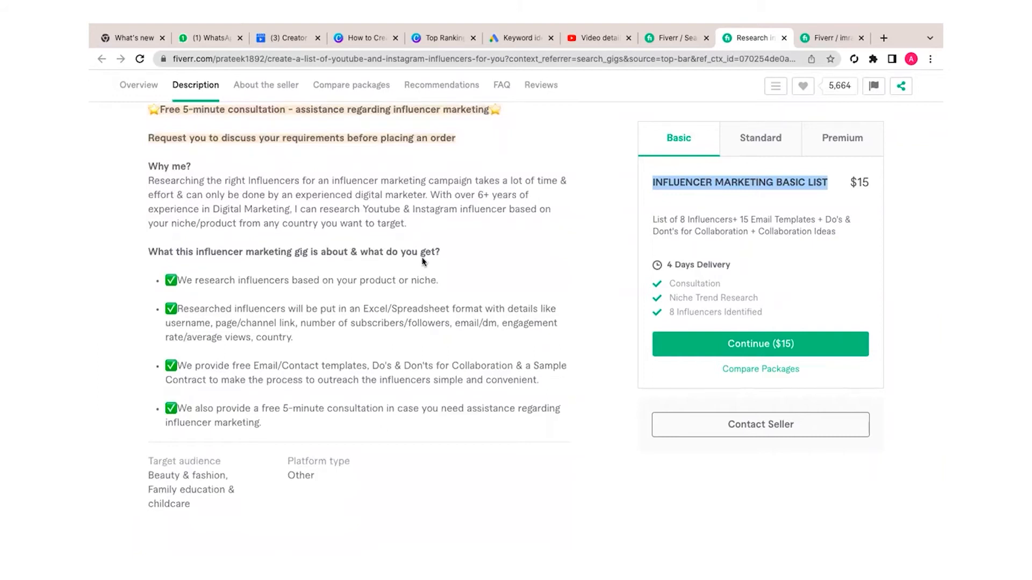
{"action": "scroll", "coordinate": [308, 398], "scroll_direction": "down", "scroll_amount": 1}
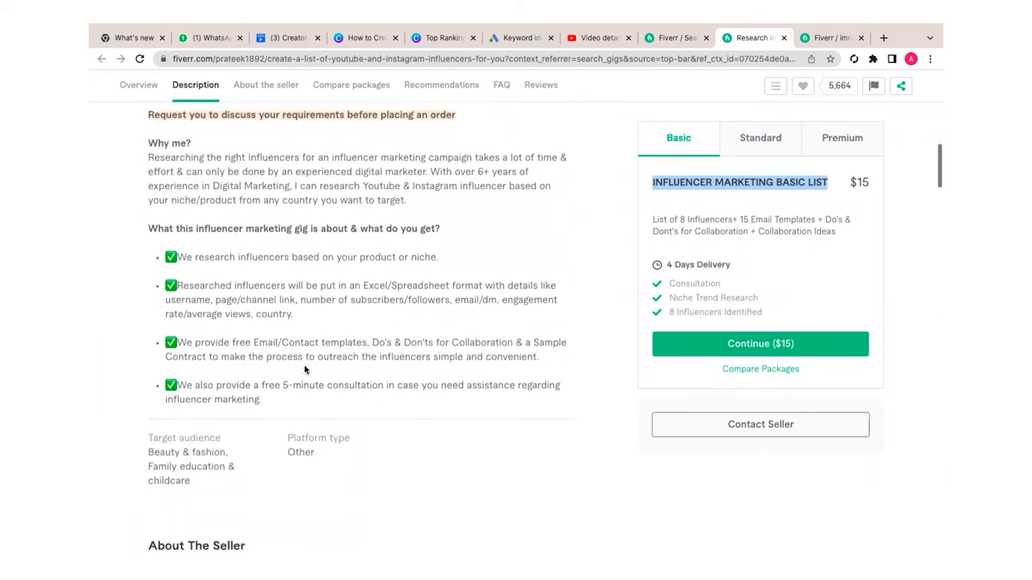
{"action": "scroll", "coordinate": [339, 433], "scroll_direction": "up", "scroll_amount": 10}
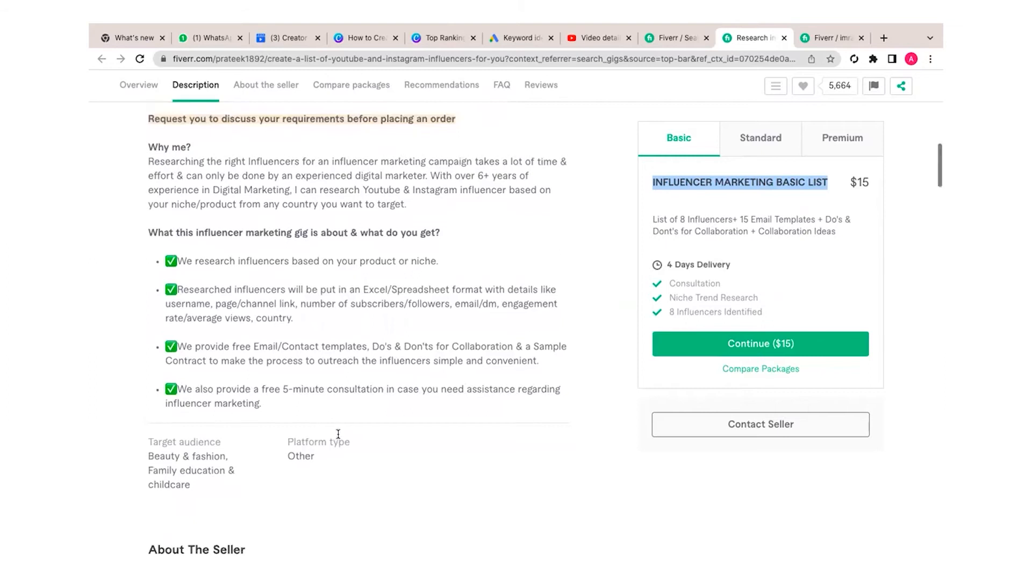
{"action": "scroll", "coordinate": [338, 433], "scroll_direction": "up", "scroll_amount": 2}
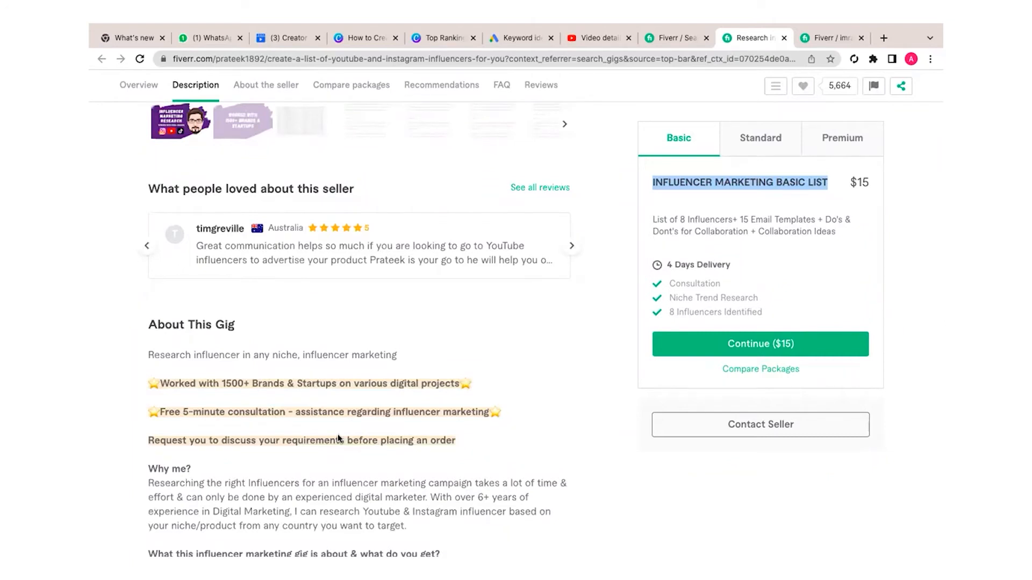
{"action": "scroll", "coordinate": [338, 437], "scroll_direction": "down", "scroll_amount": 17}
{"action": "scroll", "coordinate": [338, 438], "scroll_direction": "up", "scroll_amount": 6}
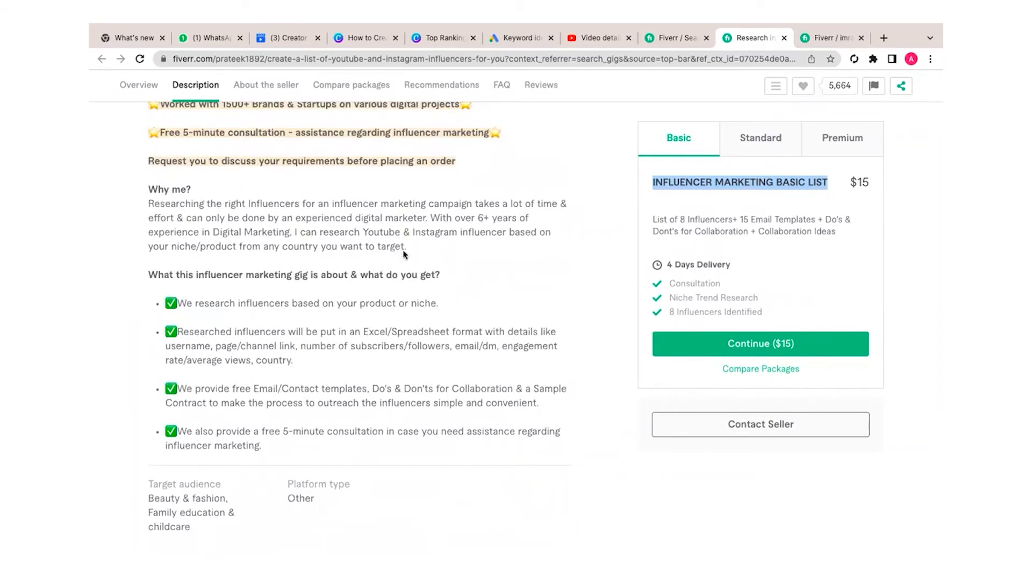
{"action": "scroll", "coordinate": [405, 254], "scroll_direction": "up", "scroll_amount": 5}
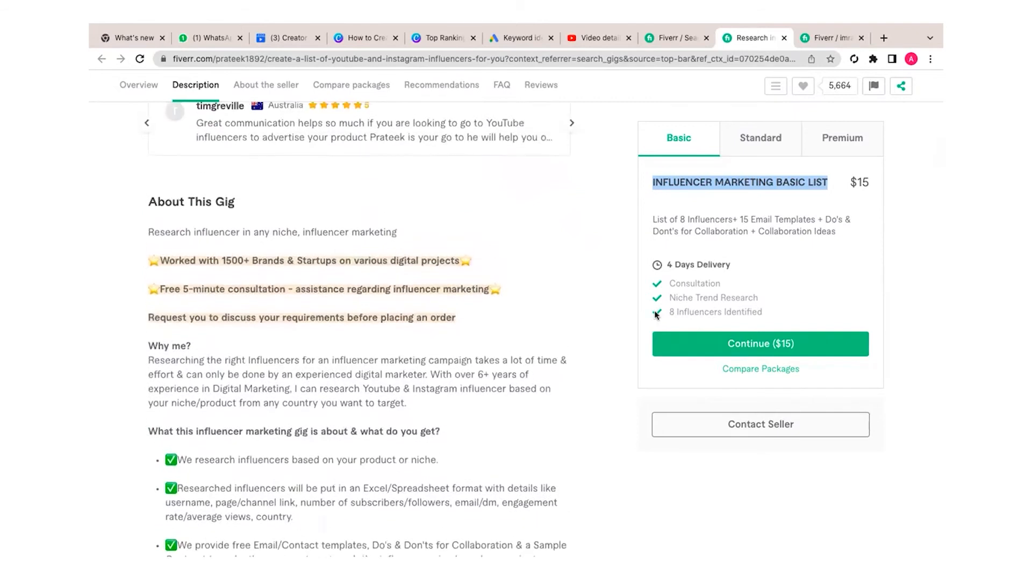
Step: Browse the influencer marketing search results and open the gig "I will find top tiktok influencer list for tik tok influencer marketing"
{"action": "left_click", "coordinate": [659, 42]}
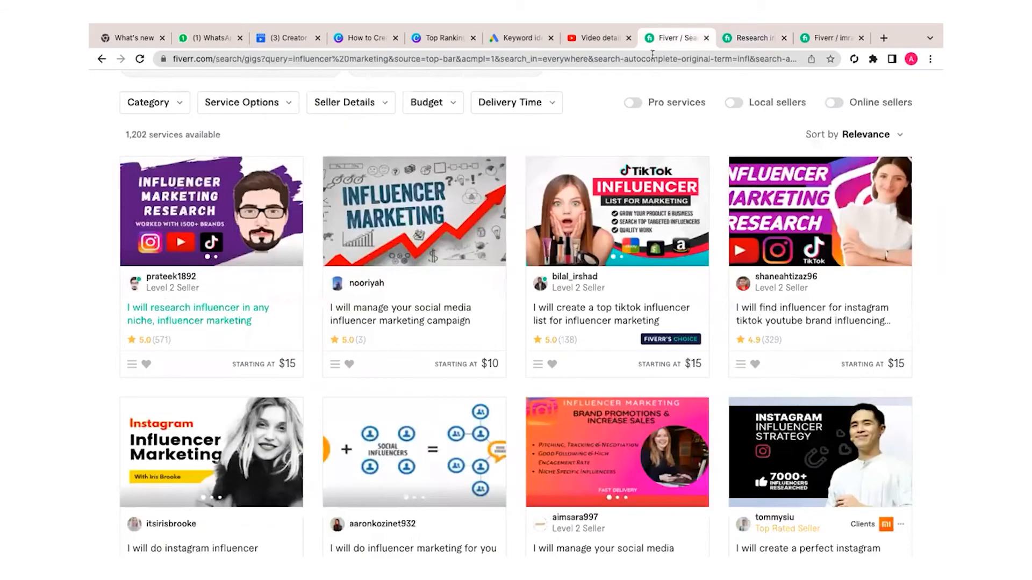
{"action": "mouse_move", "coordinate": [572, 291]}
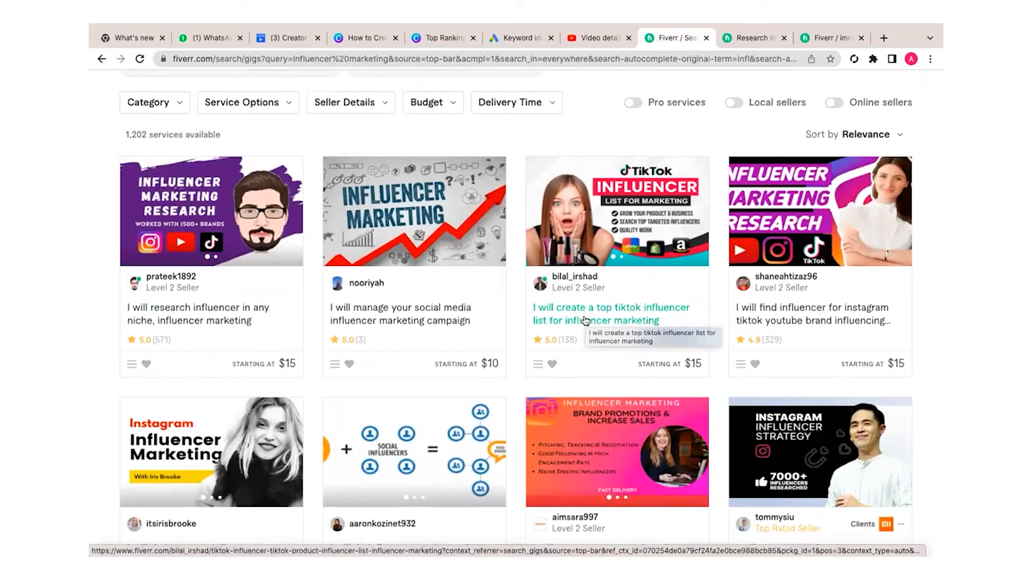
{"action": "scroll", "coordinate": [586, 321], "scroll_direction": "down", "scroll_amount": 4}
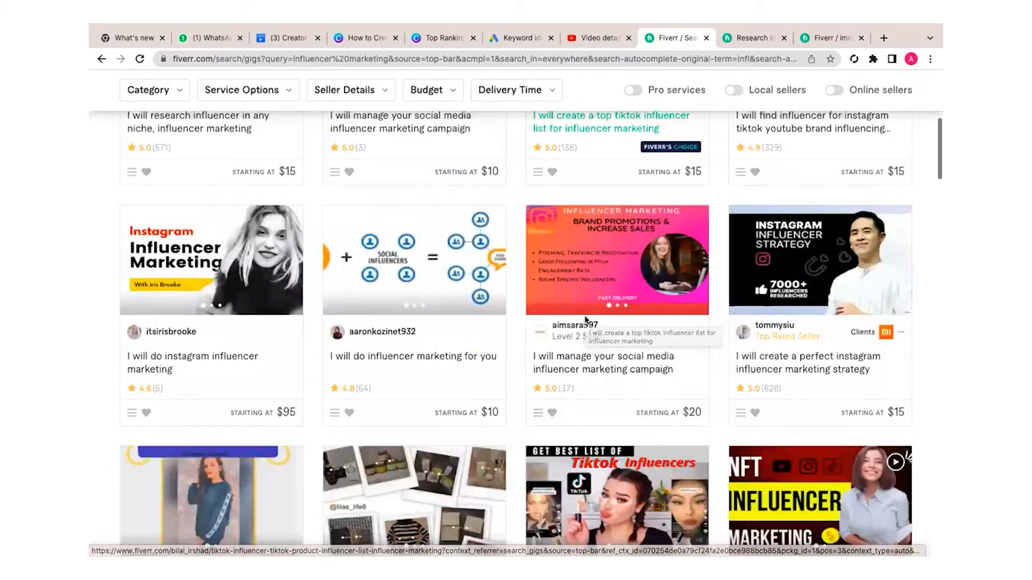
{"action": "scroll", "coordinate": [586, 321], "scroll_direction": "down", "scroll_amount": 2}
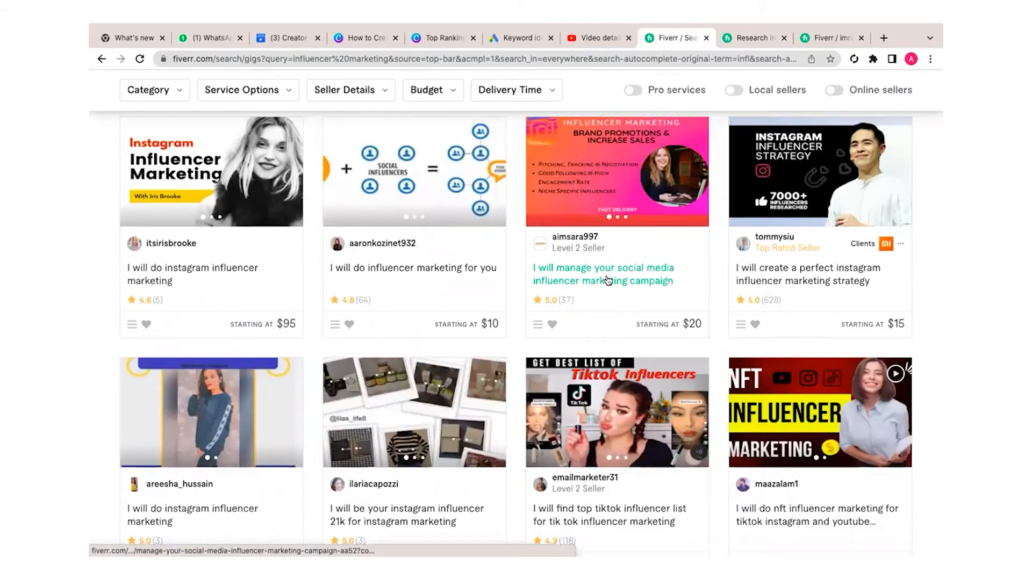
{"action": "scroll", "coordinate": [608, 280], "scroll_direction": "down", "scroll_amount": 3}
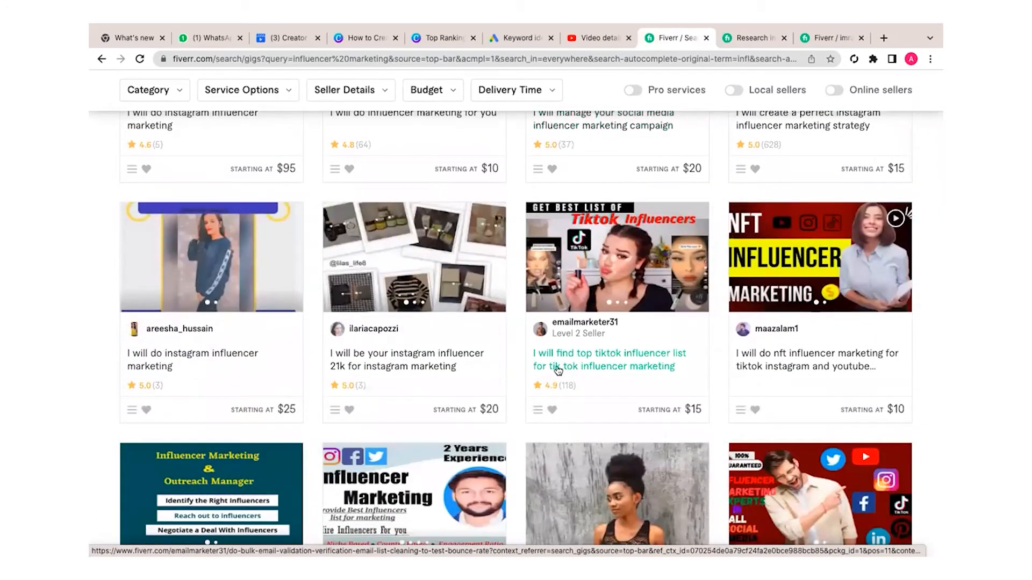
{"action": "left_click", "coordinate": [558, 370]}
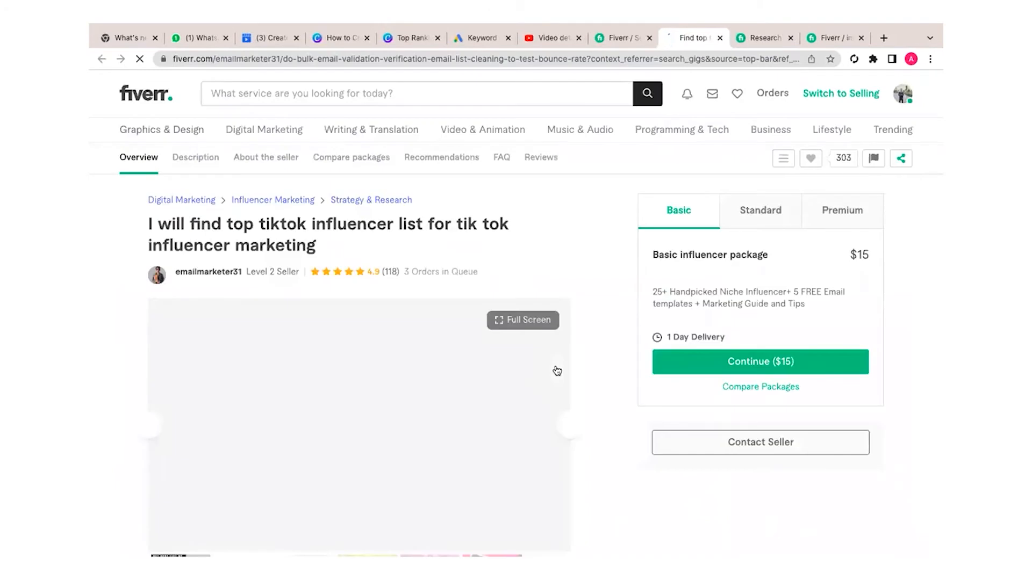
Step: Read the TikTok influencer gig's About This Gig section, including its introduction, list of influencer info and closing requests
{"action": "scroll", "coordinate": [503, 223], "scroll_direction": "down", "scroll_amount": 4}
{"action": "scroll", "coordinate": [503, 223], "scroll_direction": "down", "scroll_amount": 7}
{"action": "left_click_drag", "start_coordinate": [138, 243], "coordinate": [329, 363]}
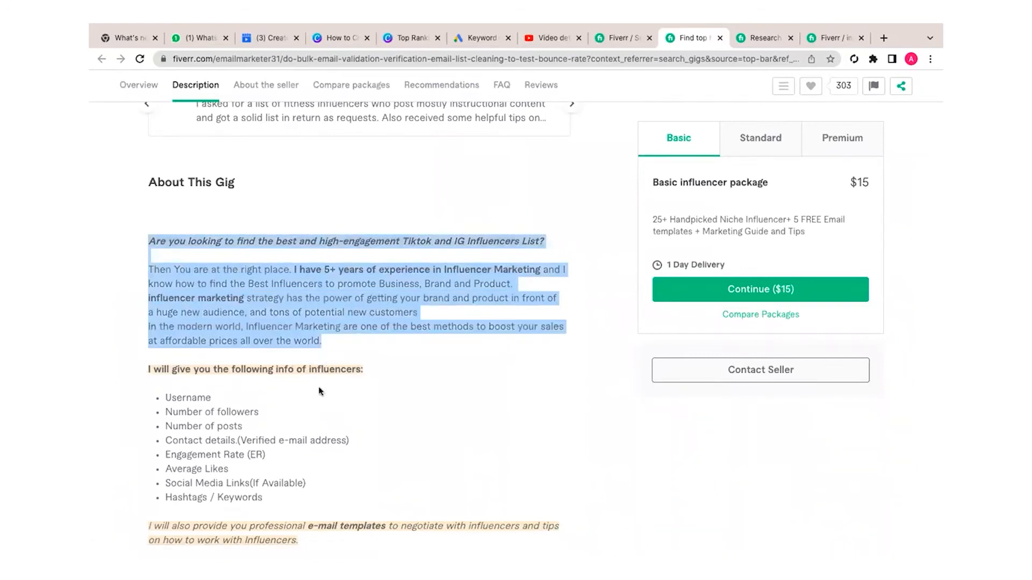
{"action": "left_click", "coordinate": [396, 377]}
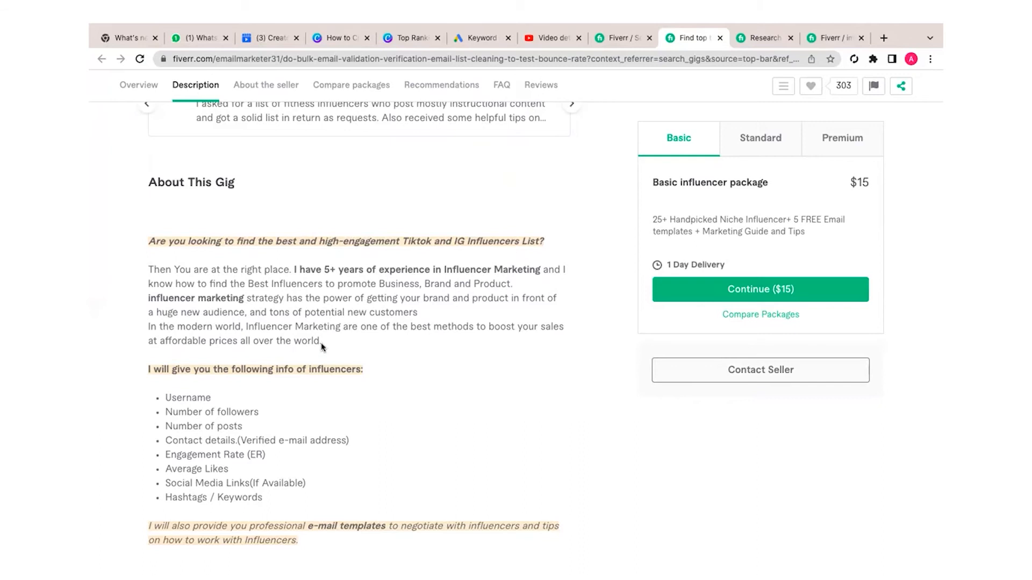
{"action": "scroll", "coordinate": [322, 346], "scroll_direction": "down", "scroll_amount": 1}
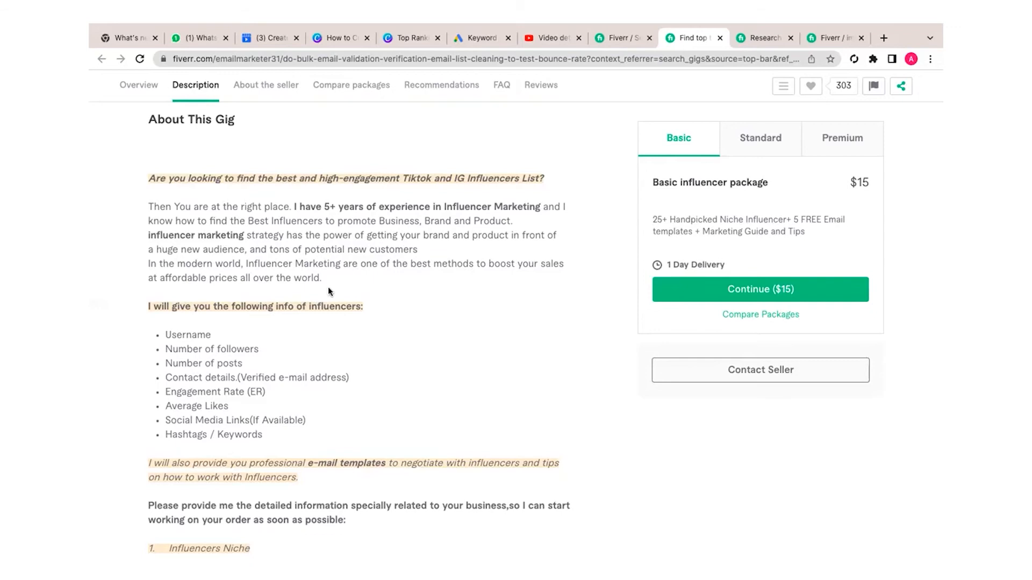
{"action": "scroll", "coordinate": [300, 355], "scroll_direction": "down", "scroll_amount": 4}
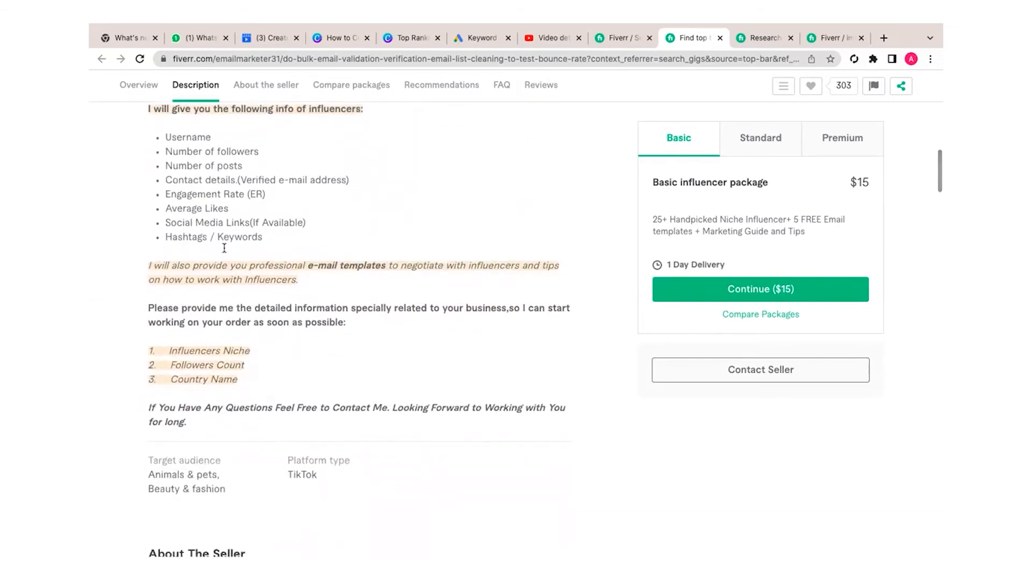
{"action": "scroll", "coordinate": [224, 249], "scroll_direction": "up", "scroll_amount": 1}
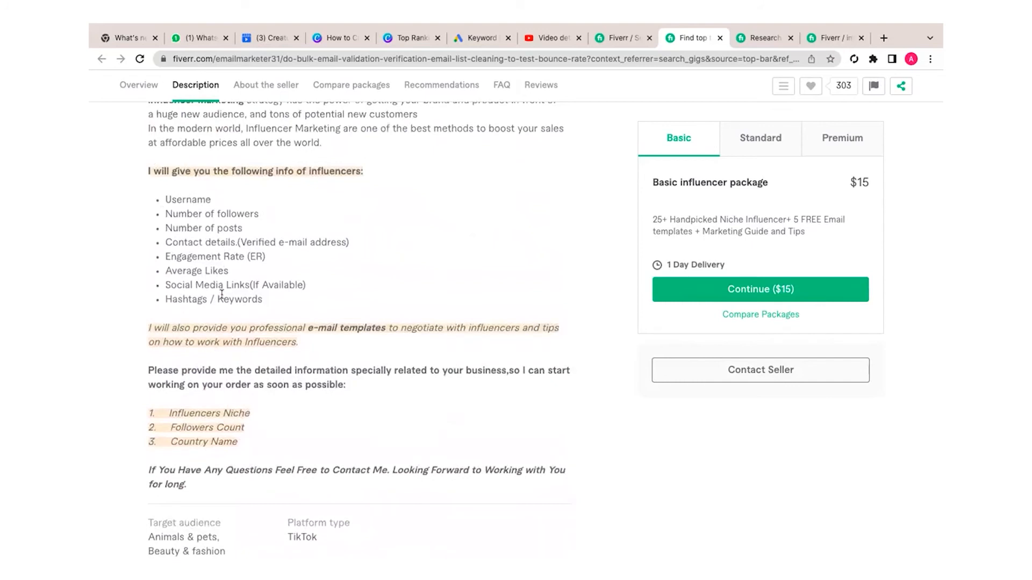
Step: In the new gig's description, format the lines from "Name" to "Other information (When Needed)" as a bulleted list
{"action": "left_click", "coordinate": [814, 39]}
{"action": "scroll", "coordinate": [429, 352], "scroll_direction": "down", "scroll_amount": 1}
{"action": "scroll", "coordinate": [430, 352], "scroll_direction": "up", "scroll_amount": 1}
{"action": "scroll", "coordinate": [689, 477], "scroll_direction": "down", "scroll_amount": 1}
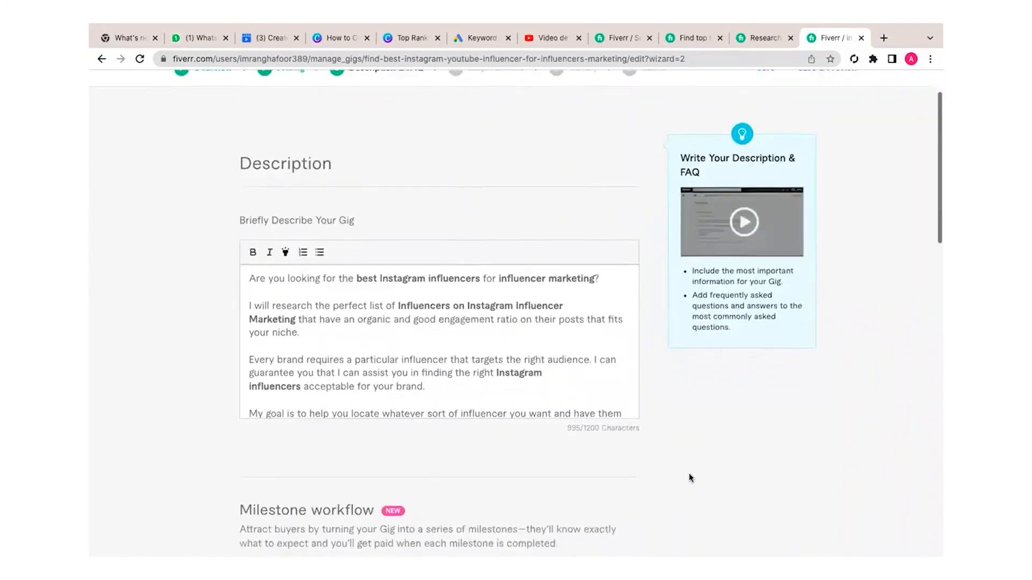
{"action": "scroll", "coordinate": [689, 477], "scroll_direction": "down", "scroll_amount": 1}
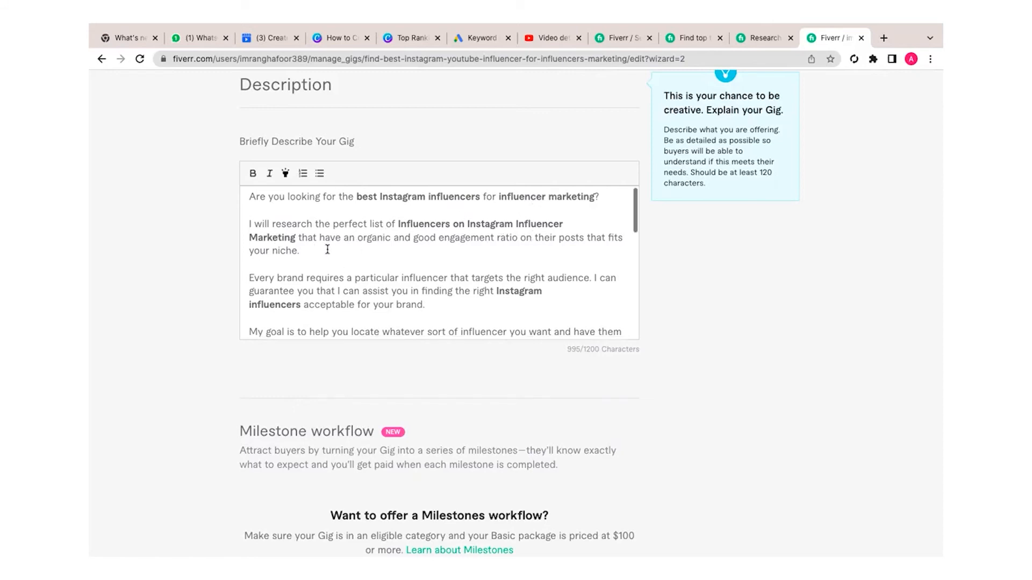
{"action": "scroll", "coordinate": [329, 249], "scroll_direction": "down", "scroll_amount": 1}
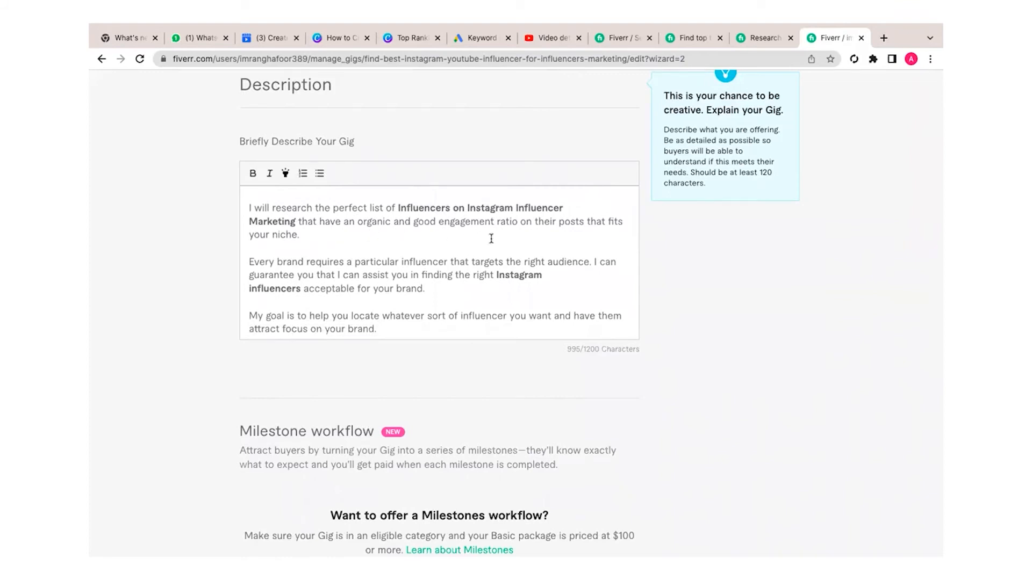
{"action": "scroll", "coordinate": [415, 302], "scroll_direction": "down", "scroll_amount": 3}
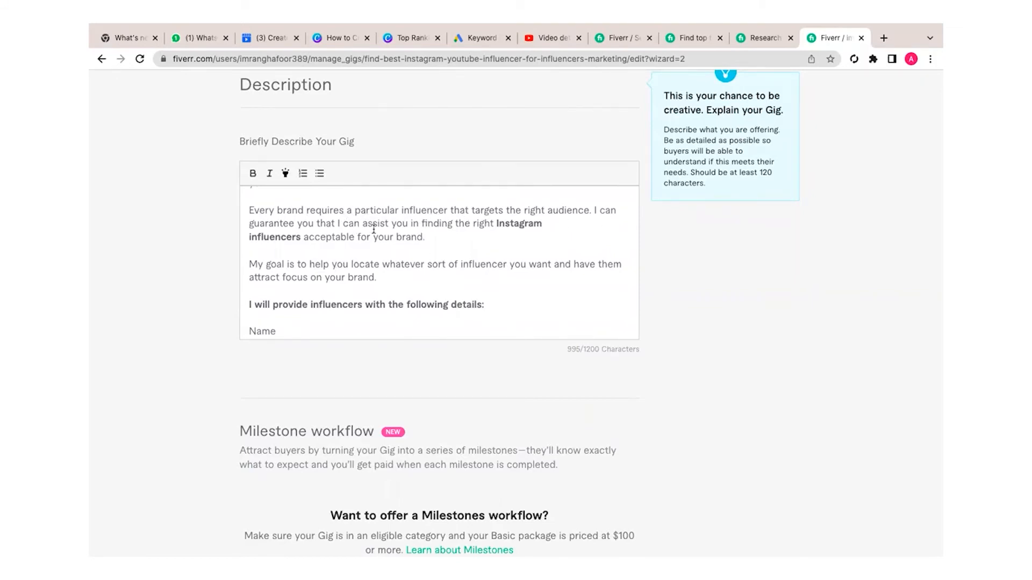
{"action": "scroll", "coordinate": [392, 293], "scroll_direction": "down", "scroll_amount": 2}
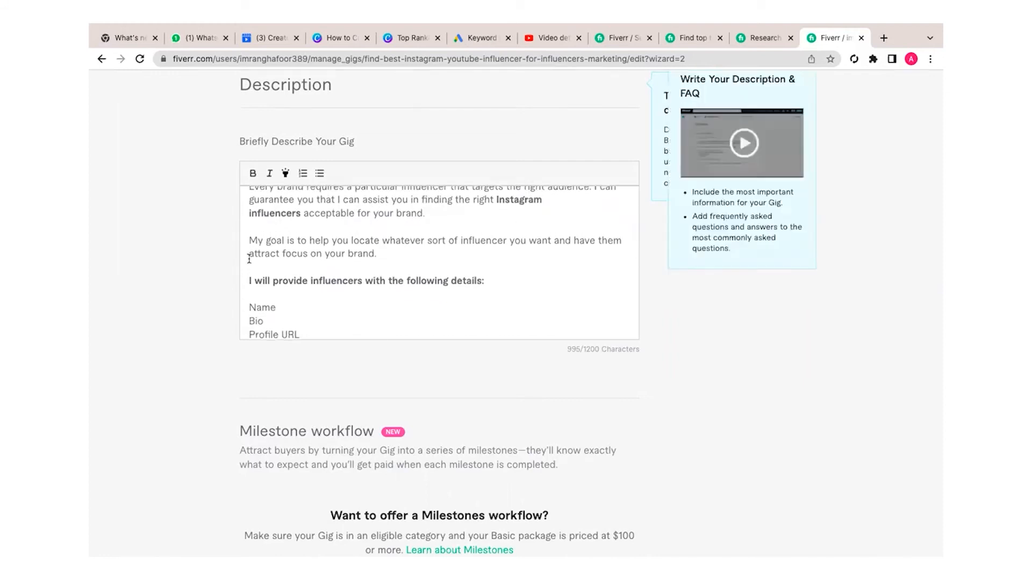
{"action": "scroll", "coordinate": [289, 221], "scroll_direction": "down", "scroll_amount": 4}
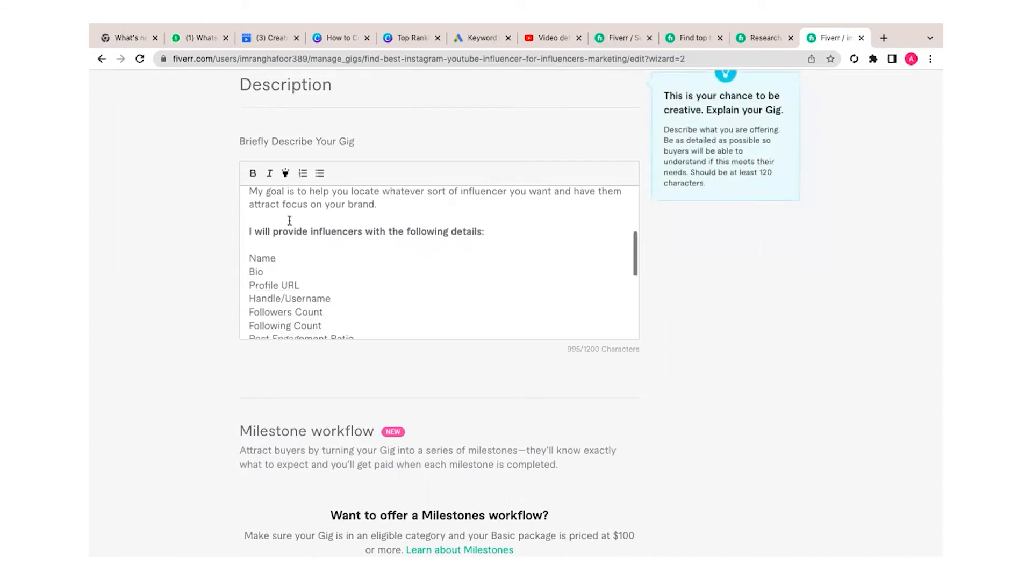
{"action": "left_click_drag", "start_coordinate": [246, 248], "coordinate": [407, 274]}
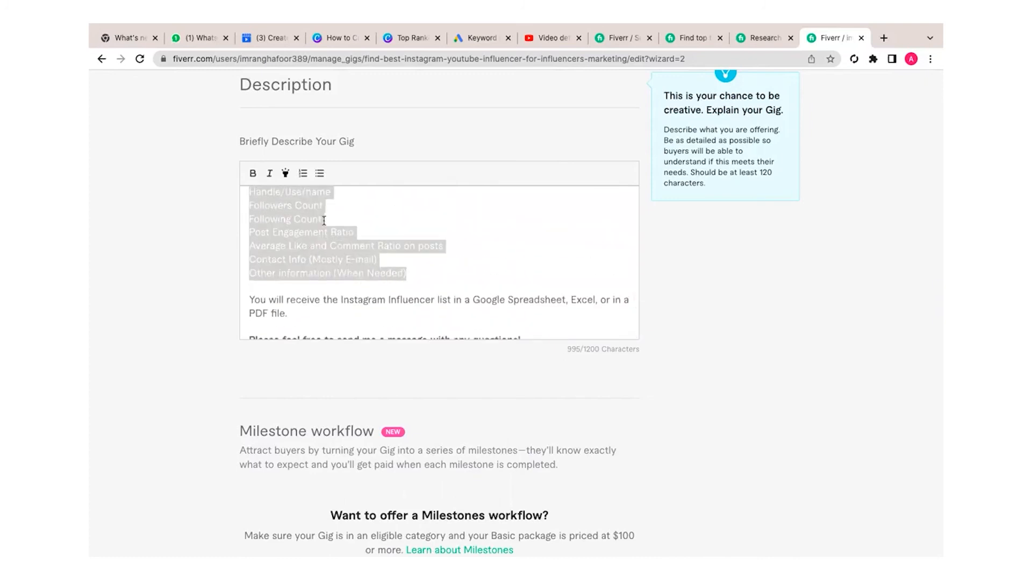
{"action": "left_click", "coordinate": [320, 173]}
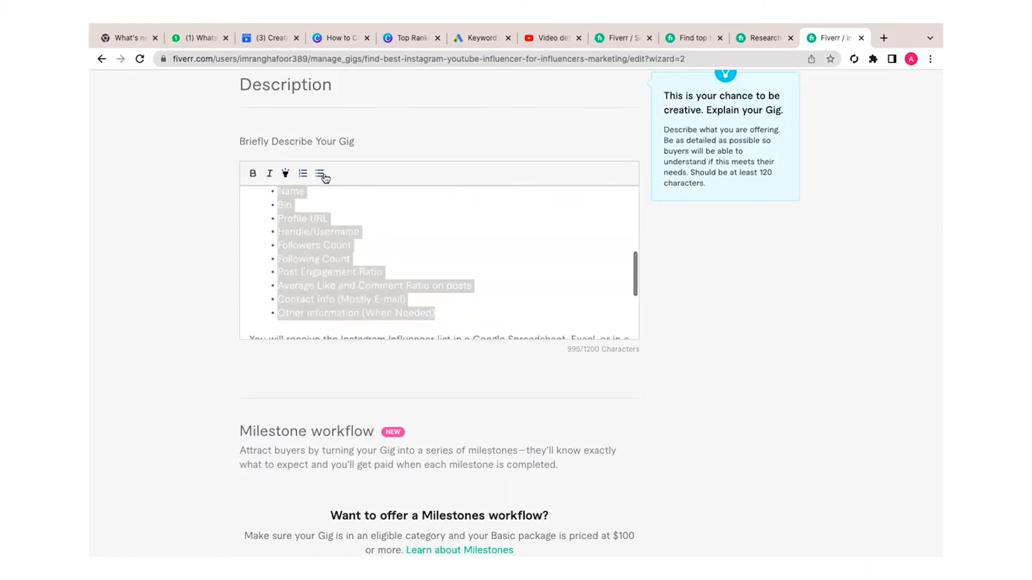
Step: Highlight the line "Please feel free to send me a message with any questions!" in the gig description
{"action": "left_click", "coordinate": [423, 243]}
{"action": "scroll", "coordinate": [423, 243], "scroll_direction": "down", "scroll_amount": 2}
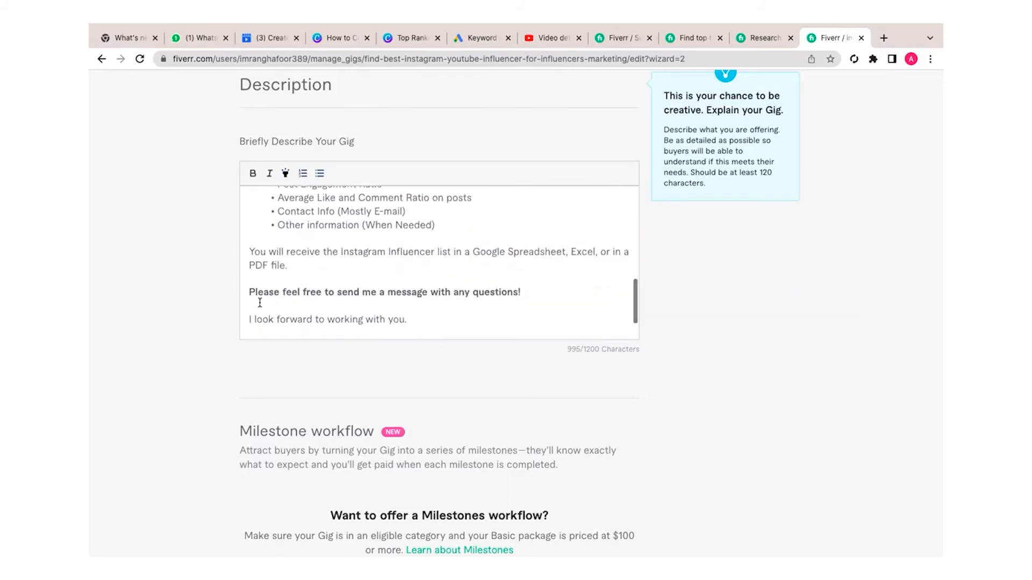
{"action": "left_click_drag", "start_coordinate": [242, 290], "coordinate": [511, 307]}
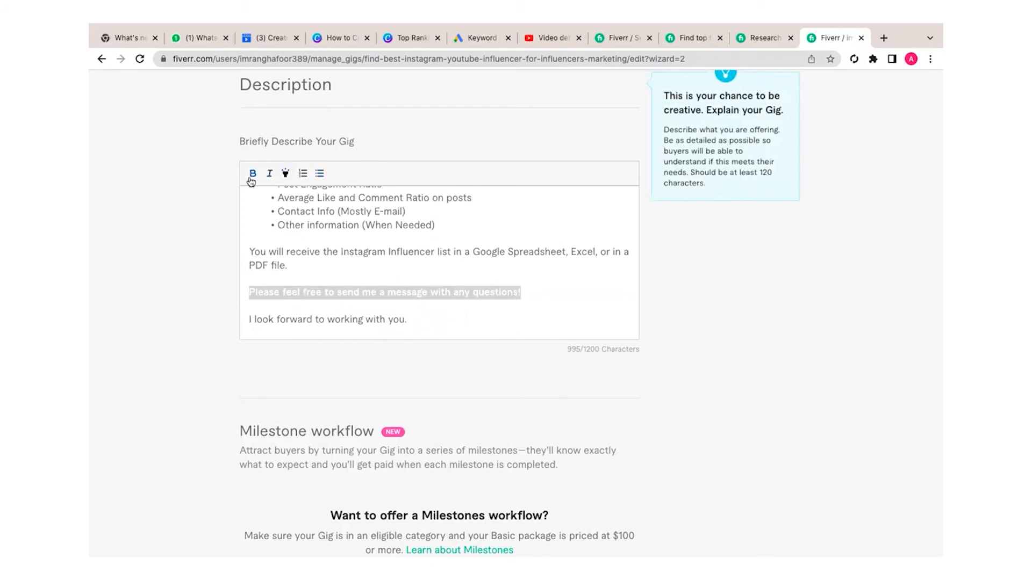
{"action": "left_click", "coordinate": [287, 175]}
{"action": "left_click", "coordinate": [546, 292]}
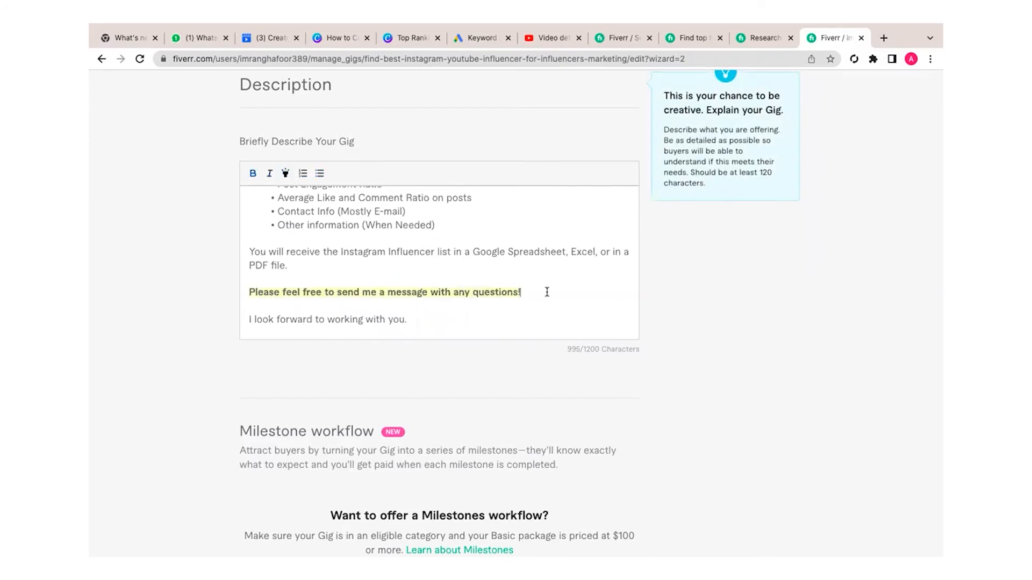
Step: Highlight the line "I will provide influencers with the following details:" in the gig description
{"action": "scroll", "coordinate": [547, 292], "scroll_direction": "up", "scroll_amount": 10}
{"action": "scroll", "coordinate": [547, 292], "scroll_direction": "down", "scroll_amount": 3}
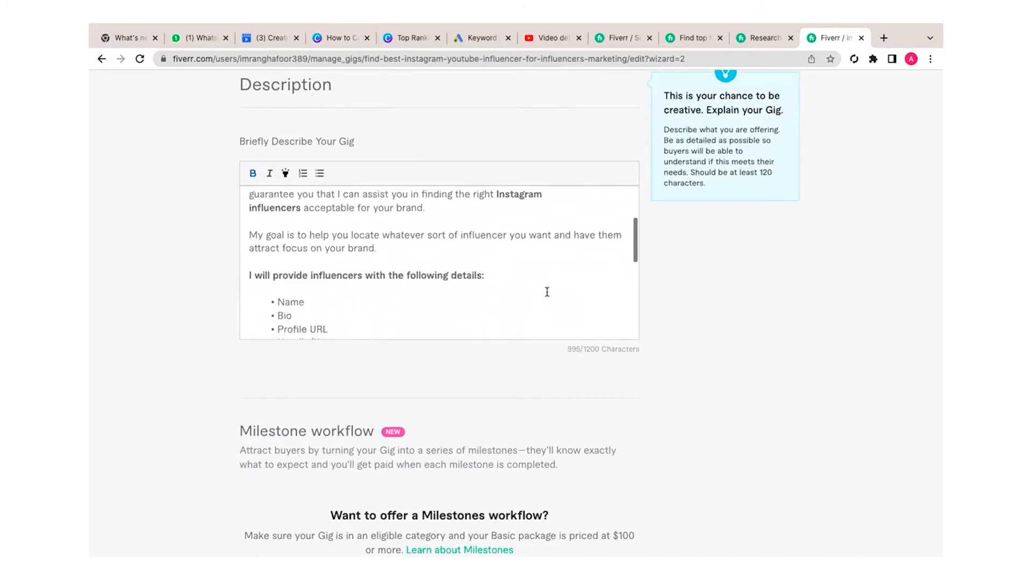
{"action": "left_click_drag", "start_coordinate": [490, 276], "coordinate": [248, 278]}
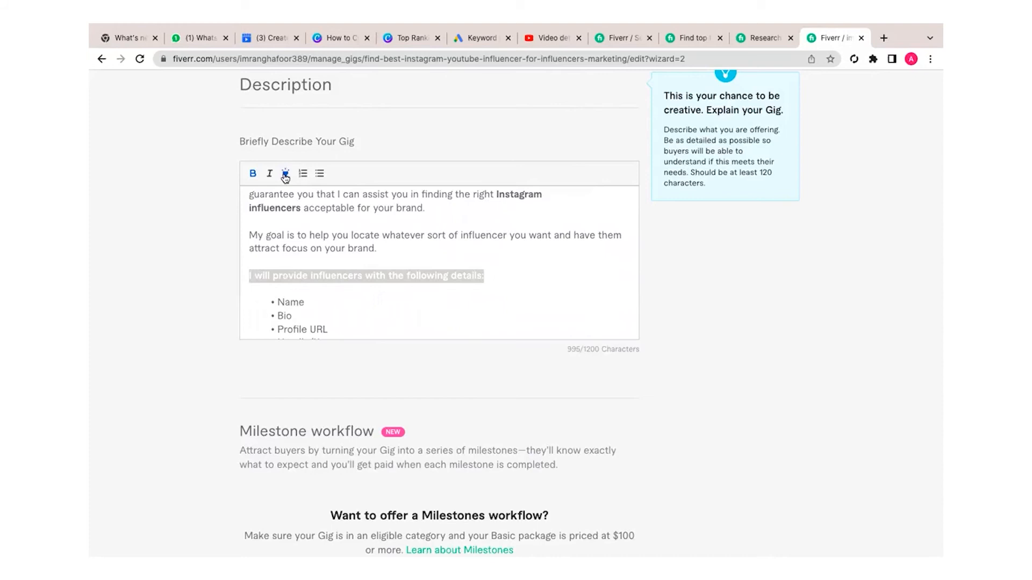
{"action": "scroll", "coordinate": [369, 255], "scroll_direction": "up", "scroll_amount": 4}
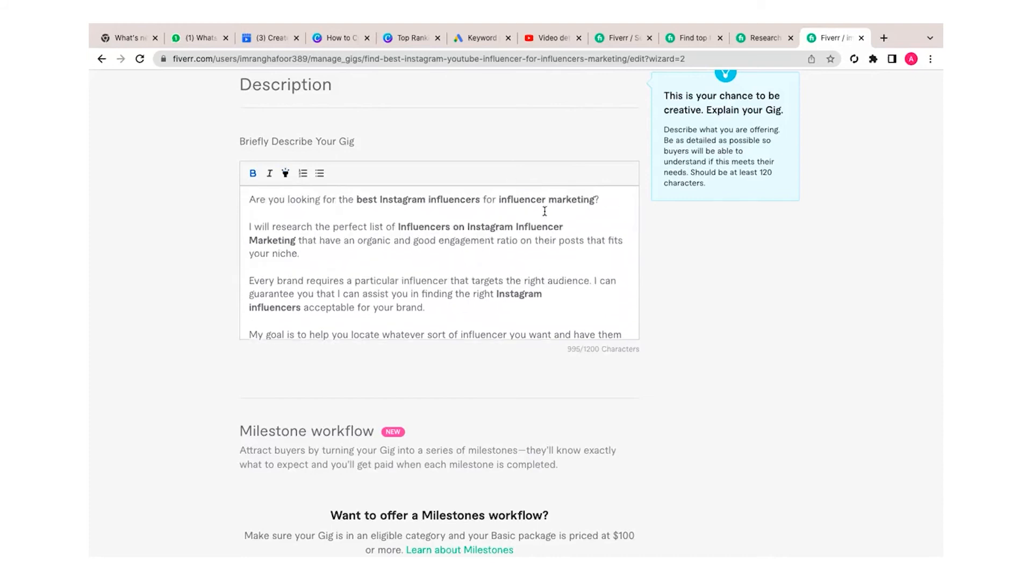
Step: Highlight the seller's name in the signature below "Regards," at the end of the gig description
{"action": "scroll", "coordinate": [584, 216], "scroll_direction": "down", "scroll_amount": 8}
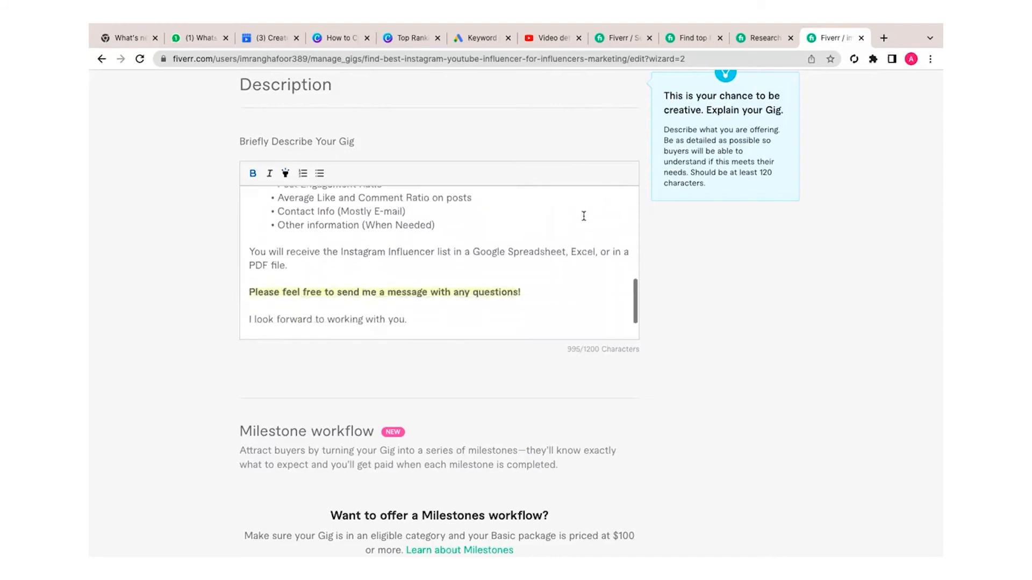
{"action": "scroll", "coordinate": [583, 216], "scroll_direction": "down", "scroll_amount": 2}
{"action": "left_click_drag", "start_coordinate": [321, 327], "coordinate": [250, 324]}
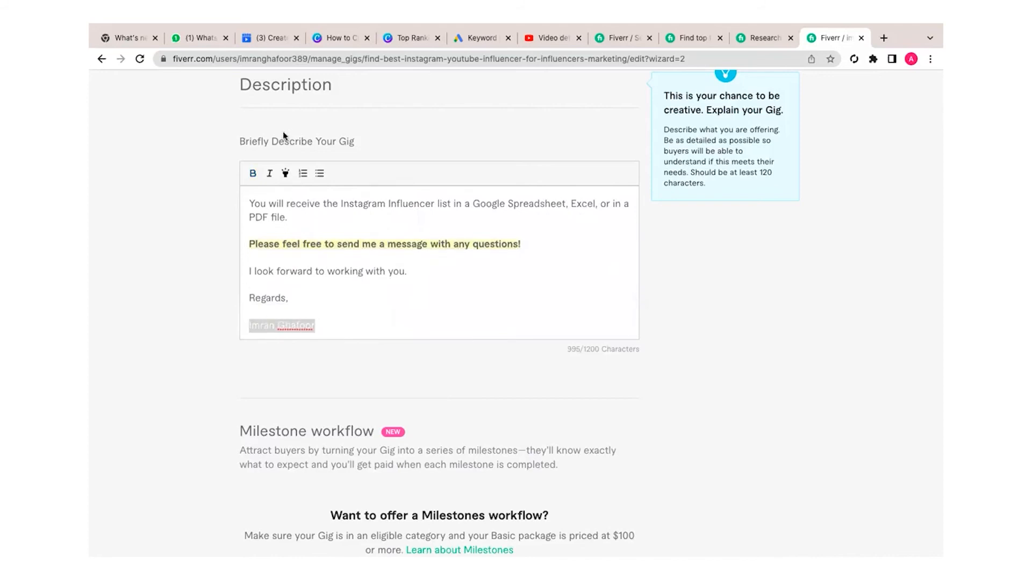
{"action": "left_click", "coordinate": [285, 174]}
{"action": "left_click", "coordinate": [328, 323]}
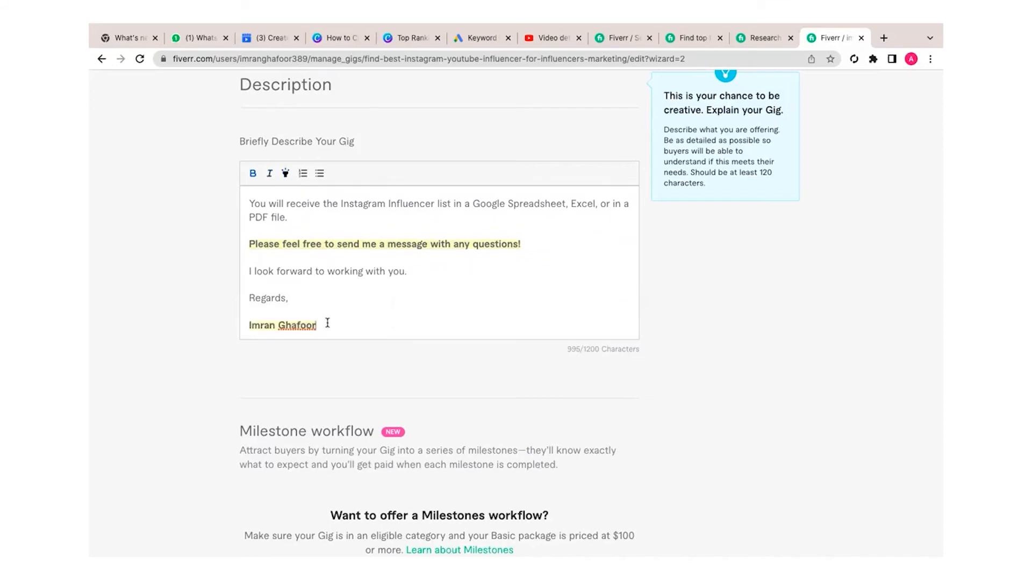
{"action": "scroll", "coordinate": [327, 323], "scroll_direction": "up", "scroll_amount": 5}
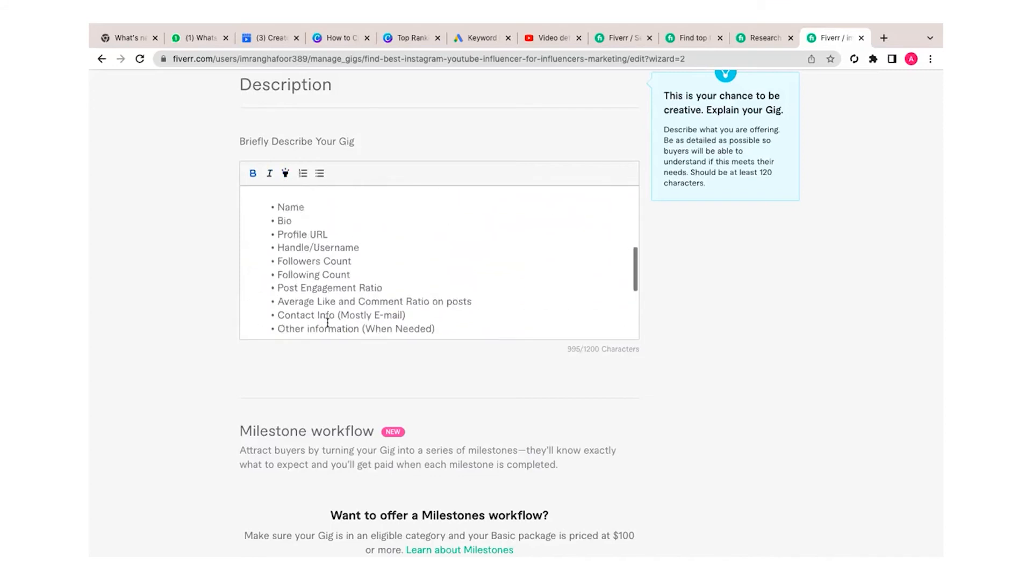
{"action": "scroll", "coordinate": [328, 323], "scroll_direction": "up", "scroll_amount": 5}
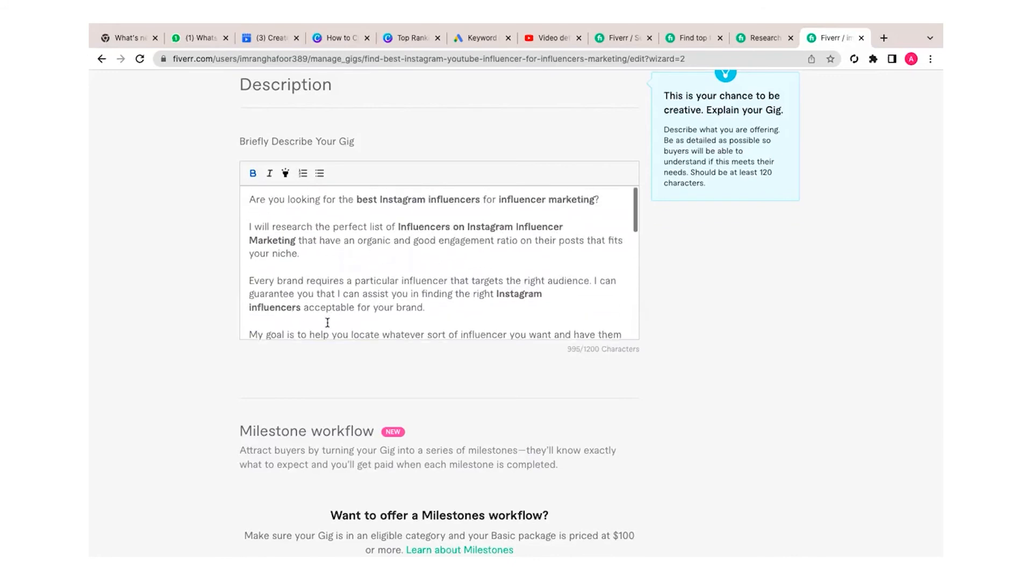
{"action": "scroll", "coordinate": [328, 325], "scroll_direction": "down", "scroll_amount": 10}
{"action": "scroll", "coordinate": [329, 326], "scroll_direction": "down", "scroll_amount": 6}
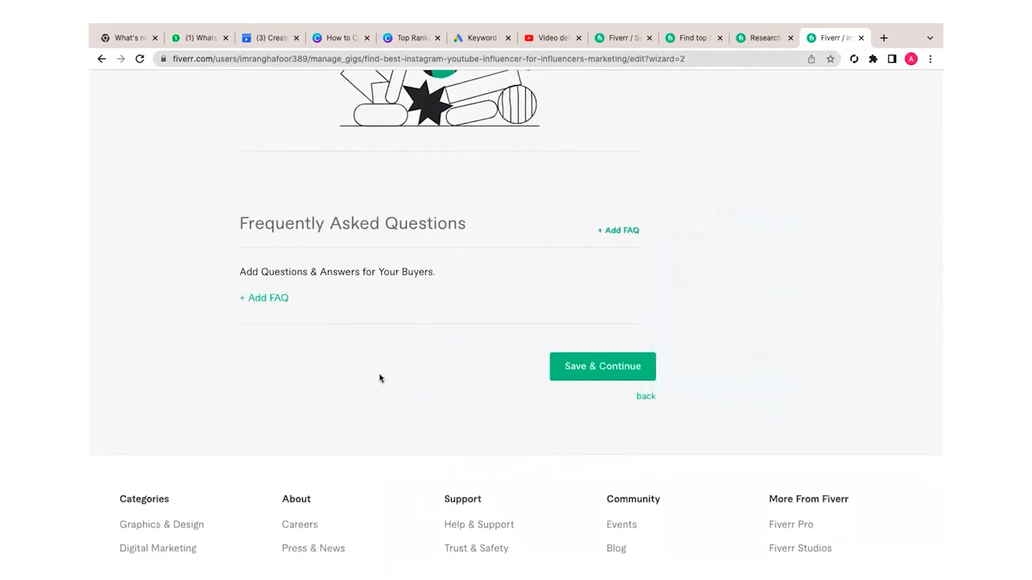
{"action": "left_click", "coordinate": [615, 231]}
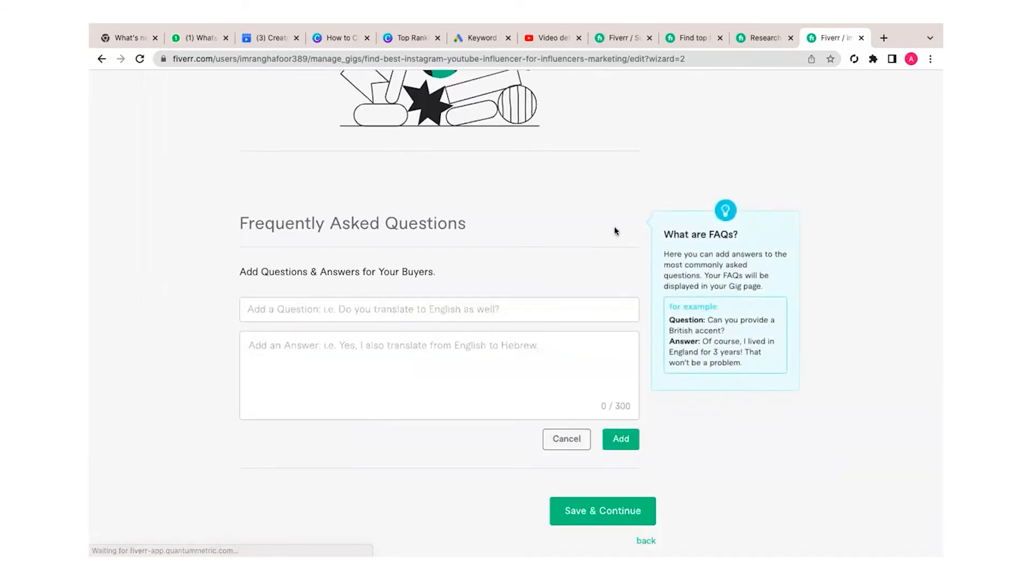
{"action": "scroll", "coordinate": [527, 338], "scroll_direction": "down", "scroll_amount": 2}
{"action": "left_click", "coordinate": [377, 259]}
{"action": "type", "text": "w"}
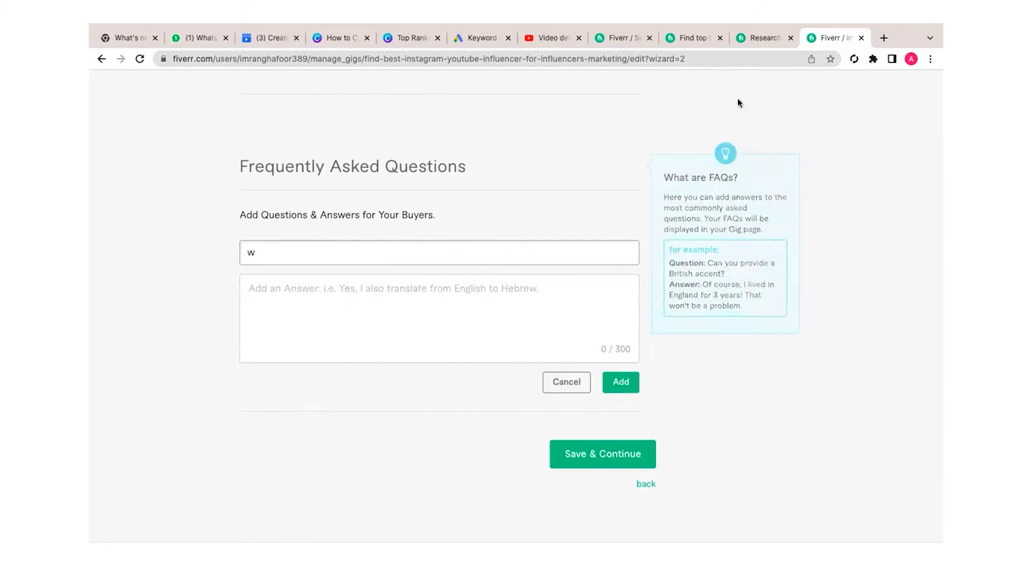
Step: In the competing influencer research gig, read the FAQ answers on who counts as an influencer and on using influencers with a limited budget
{"action": "left_click", "coordinate": [763, 37]}
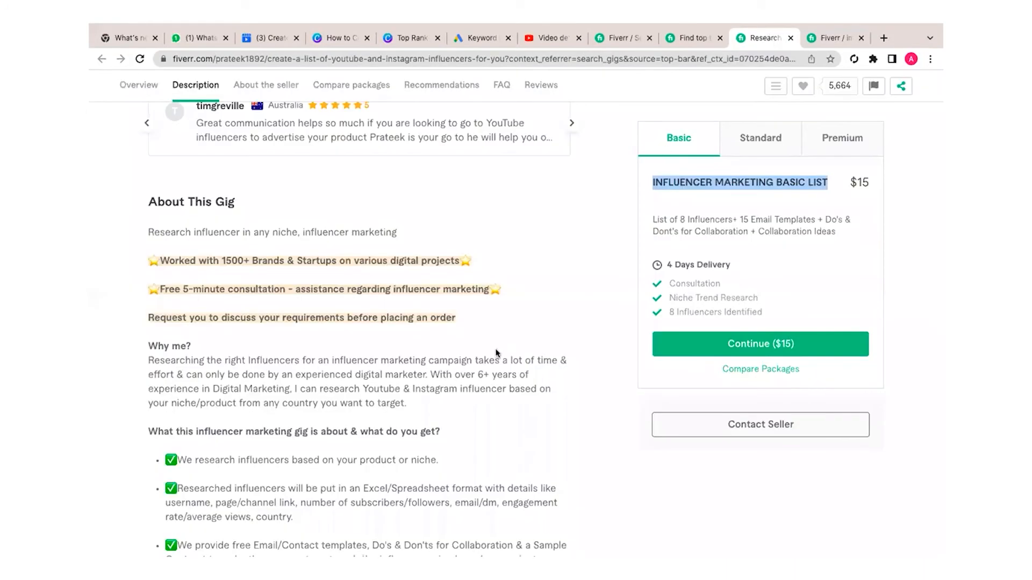
{"action": "scroll", "coordinate": [496, 353], "scroll_direction": "down", "scroll_amount": 7}
{"action": "scroll", "coordinate": [496, 353], "scroll_direction": "down", "scroll_amount": 15}
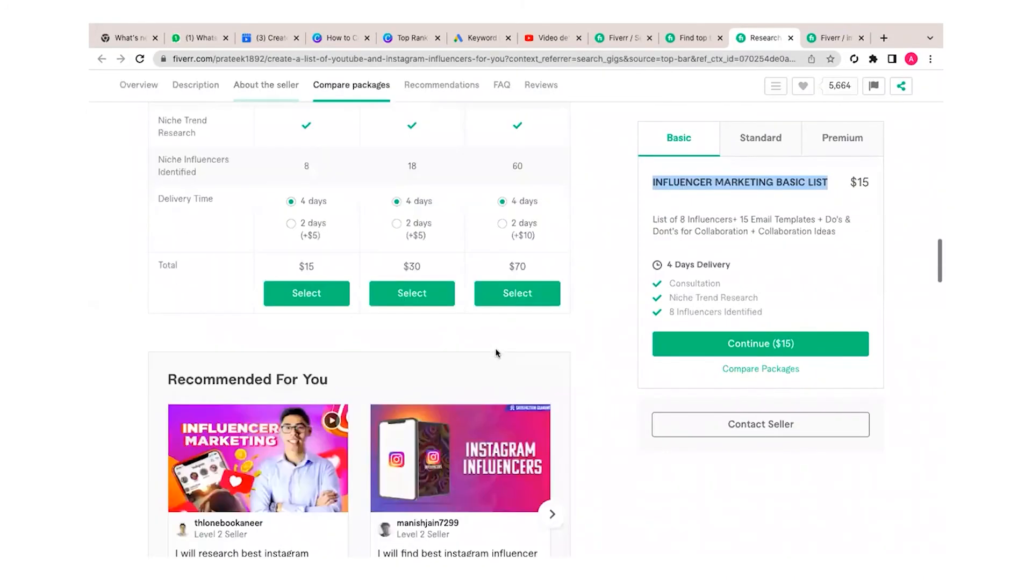
{"action": "scroll", "coordinate": [498, 353], "scroll_direction": "down", "scroll_amount": 4}
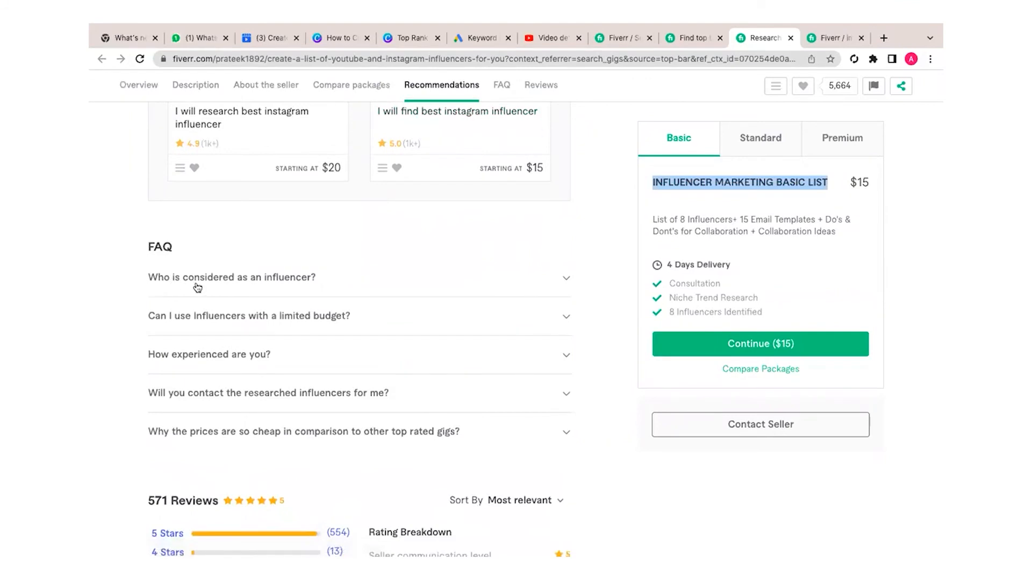
{"action": "left_click", "coordinate": [566, 278]}
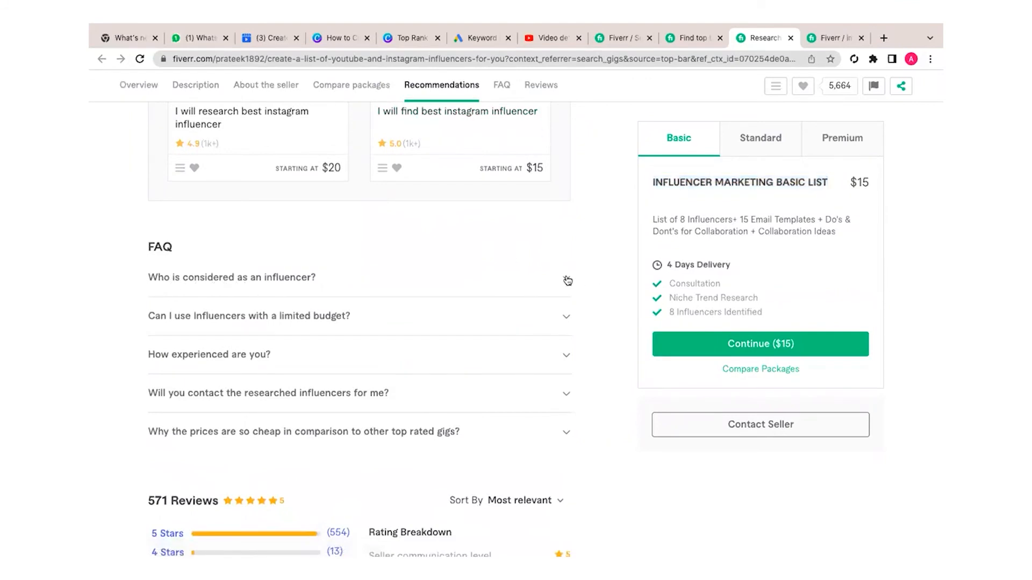
{"action": "scroll", "coordinate": [321, 338], "scroll_direction": "down", "scroll_amount": 2}
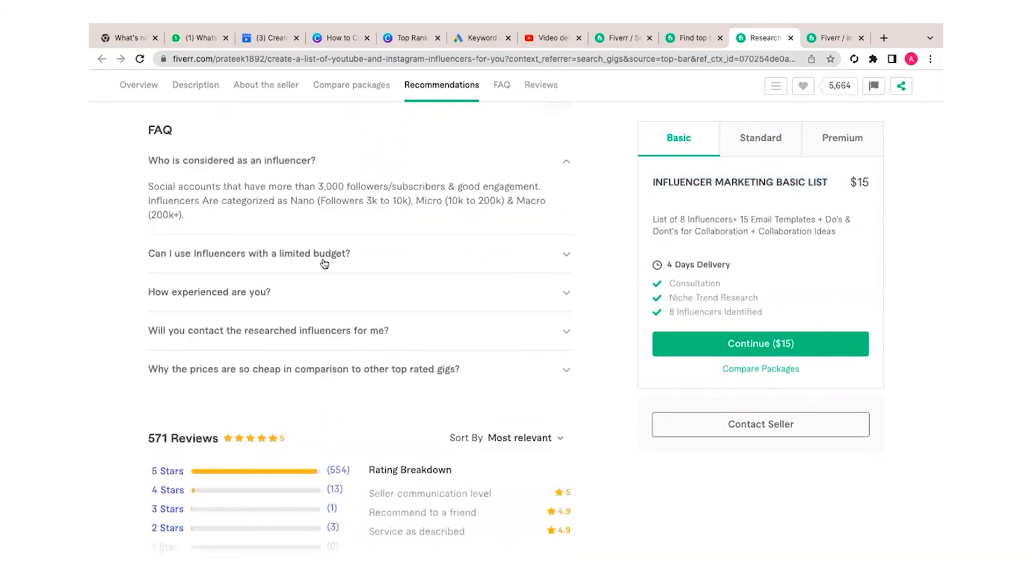
{"action": "left_click", "coordinate": [566, 254]}
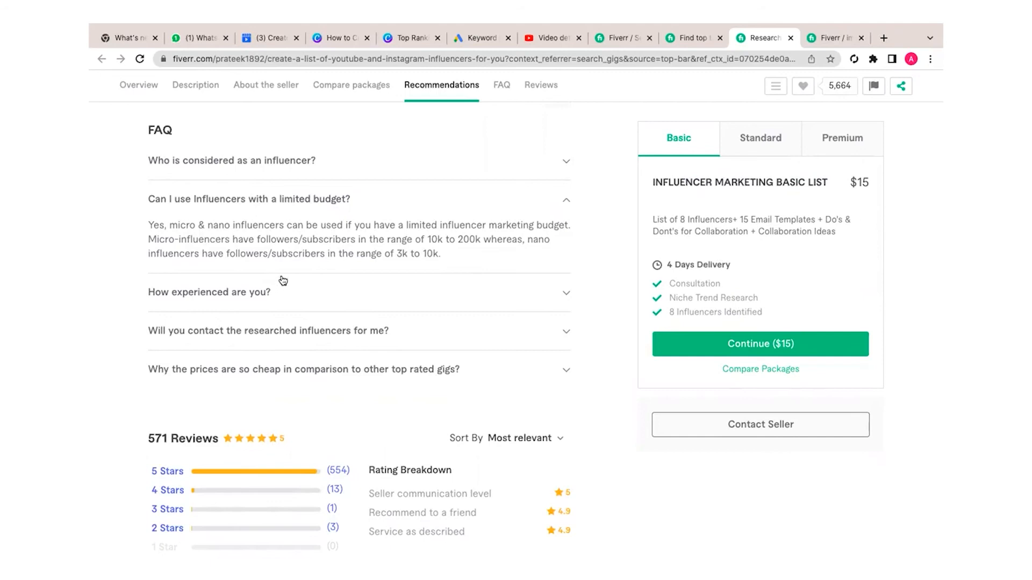
Step: Return to the new gig, clear the started FAQ question, and save the description section without any FAQ
{"action": "left_click", "coordinate": [844, 38]}
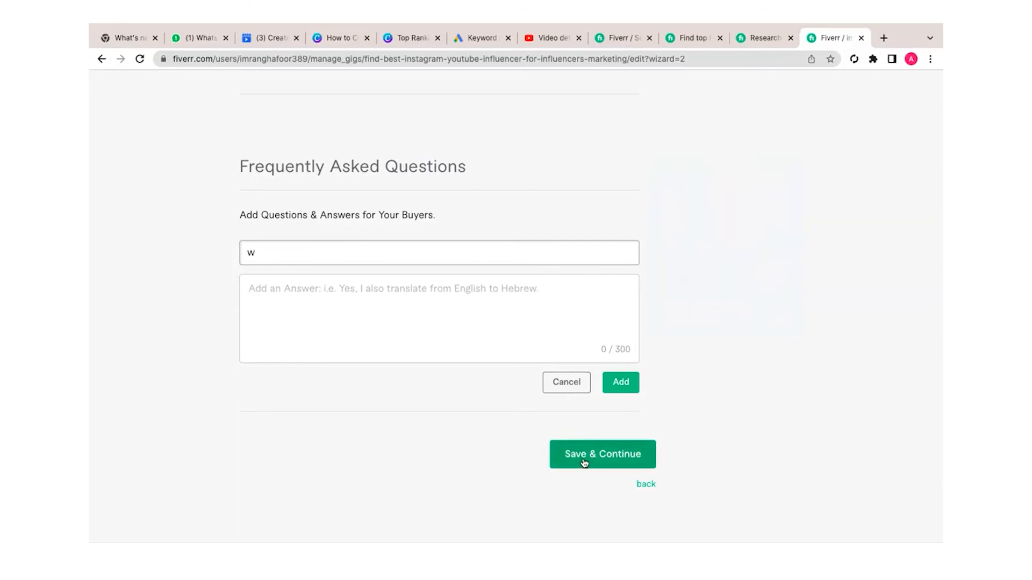
{"action": "key", "text": "BackSpace"}
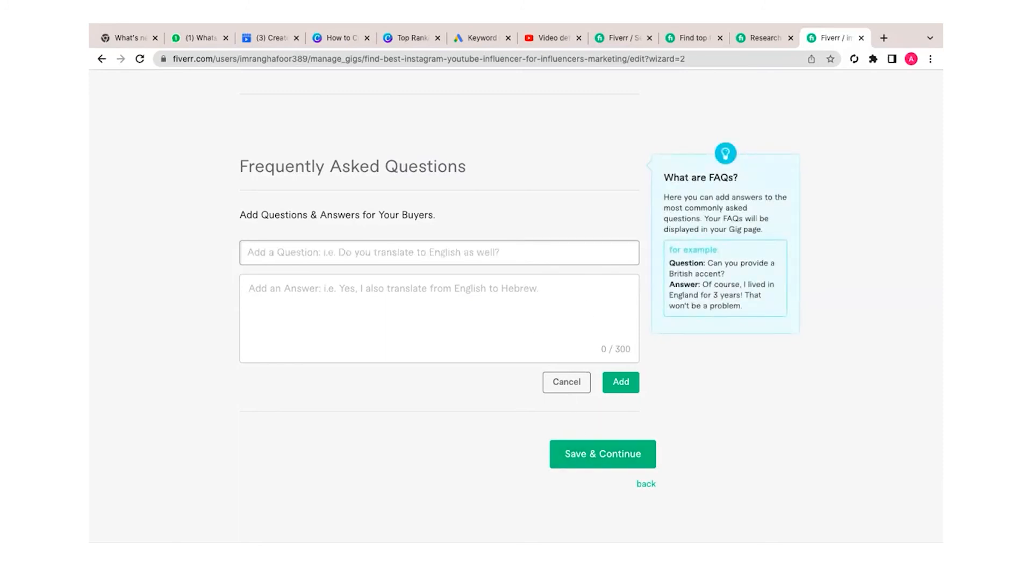
{"action": "left_click", "coordinate": [608, 453]}
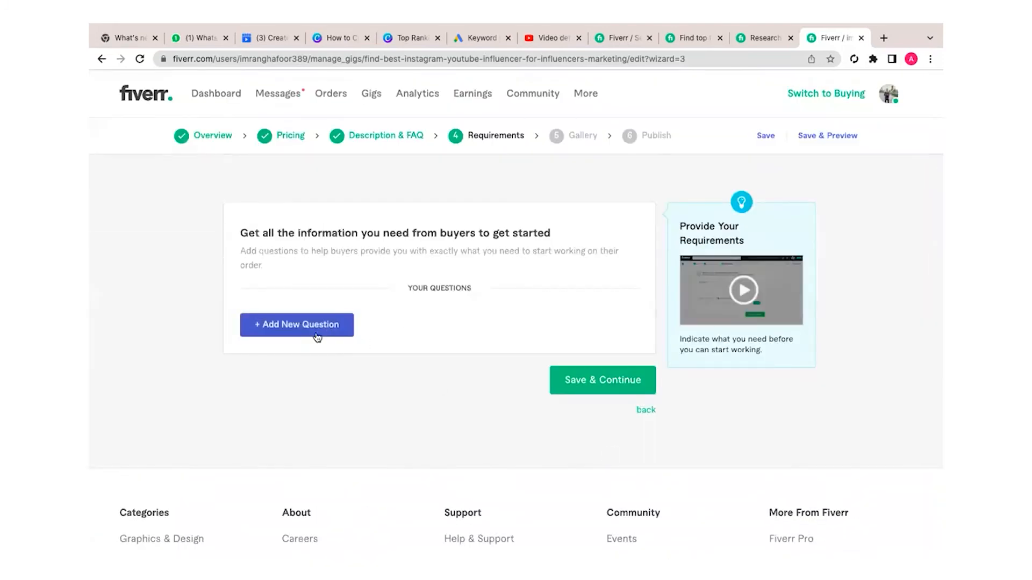
Step: Start a new buyer requirement question and enter "Targeted audience" as its first line
{"action": "left_click", "coordinate": [329, 329]}
{"action": "left_click", "coordinate": [397, 359]}
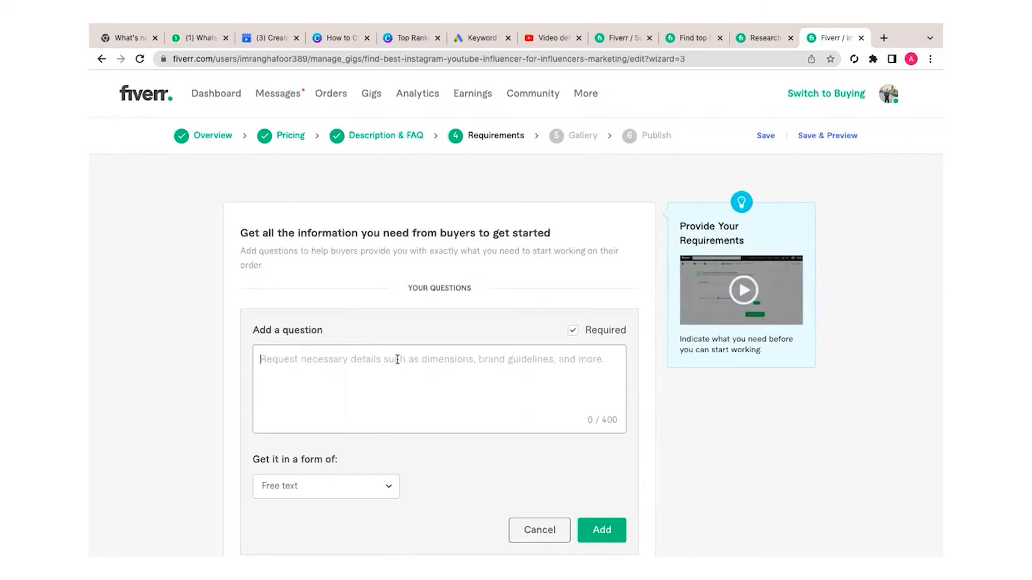
{"action": "type", "text": "T"}
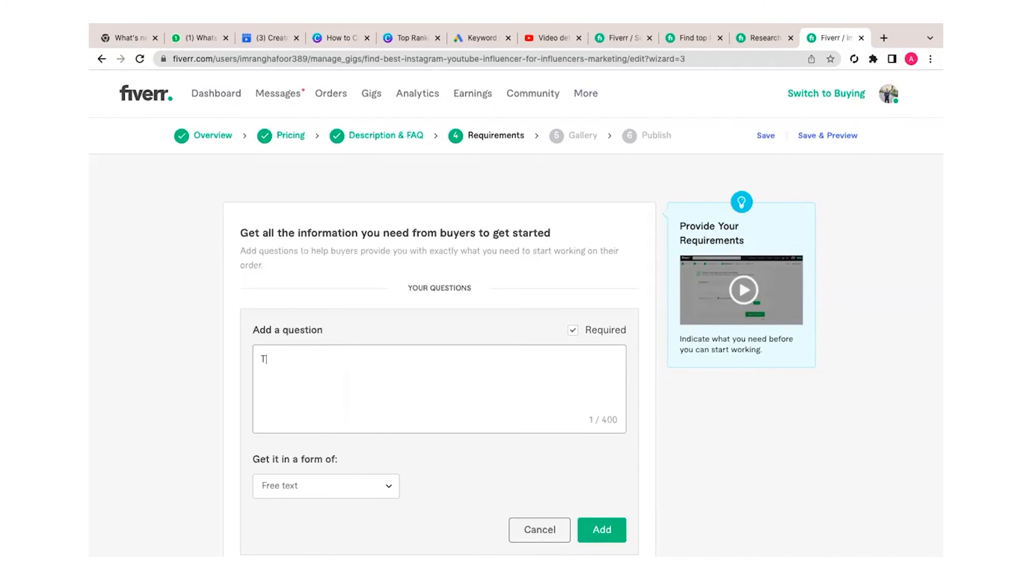
{"action": "type", "text": "argeted aduience"}
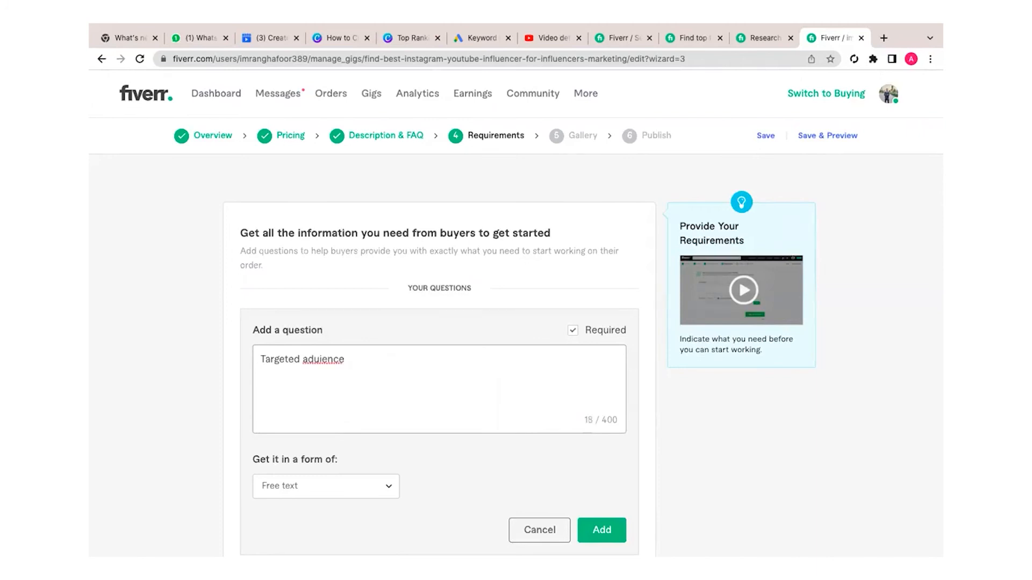
{"action": "key", "text": "BackSpace"}
{"action": "key", "text": "BackSpace"}
{"action": "key", "text": "BackSpace"}
{"action": "key", "text": "BackSpace"}
{"action": "key", "text": "BackSpace"}
{"action": "key", "text": "BackSpace"}
{"action": "key", "text": "BackSpace"}
{"action": "key", "text": "BackSpace"}
{"action": "type", "text": "udien"}
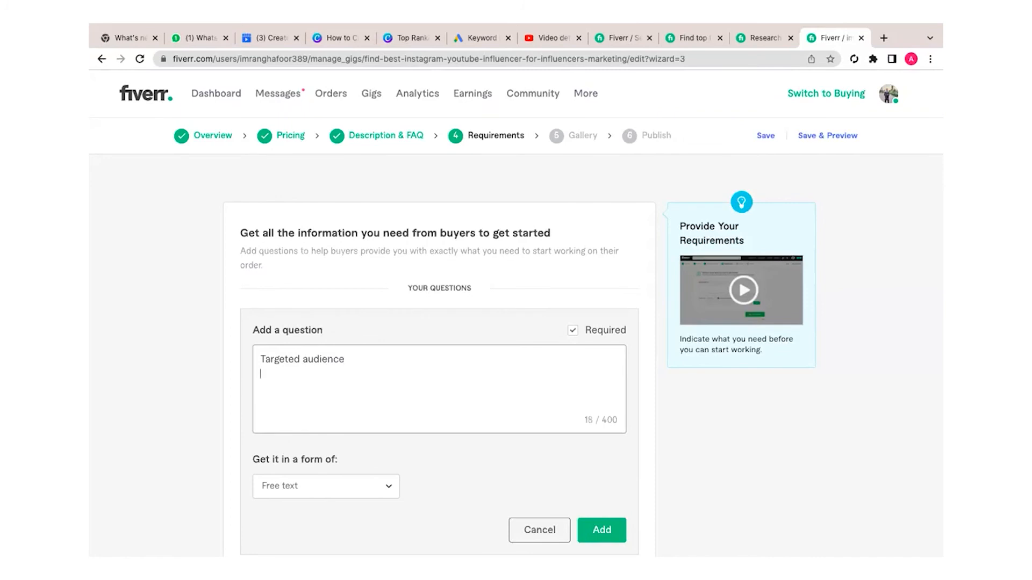
Step: Enter "Niche" as the question's second line, add it as a required free-text question, and save the requirements to continue to the gallery
{"action": "key", "text": "Return"}
{"action": "type", "text": "Niche"}
{"action": "scroll", "coordinate": [450, 448], "scroll_direction": "down", "scroll_amount": 3}
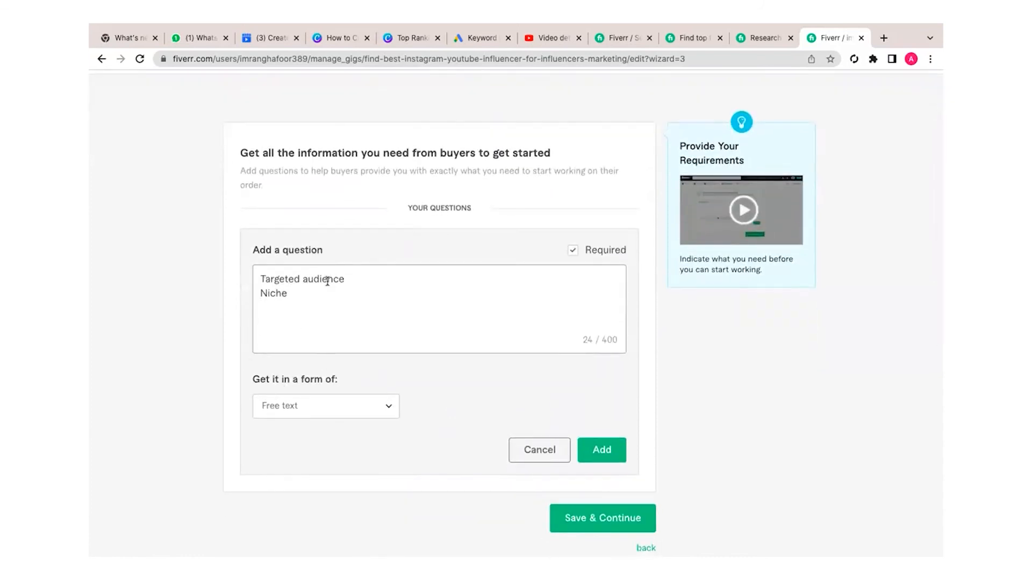
{"action": "left_click", "coordinate": [620, 459]}
{"action": "left_click", "coordinate": [624, 360]}
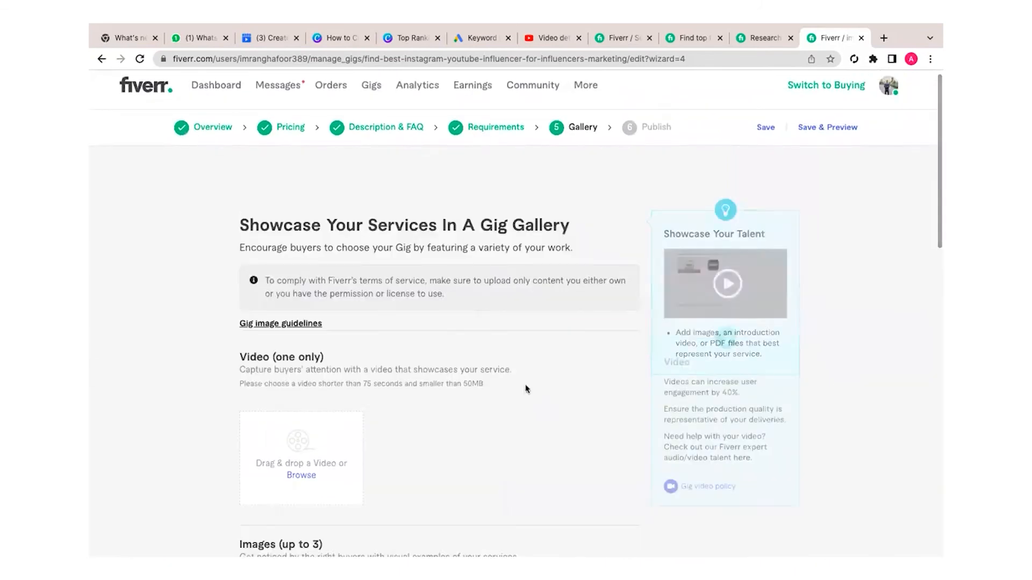
Step: Preview the candidate thumbnails in Downloads and upload "I Will Setup Facebook Ads Campaign.png" as the first gallery image
{"action": "scroll", "coordinate": [524, 392], "scroll_direction": "down", "scroll_amount": 4}
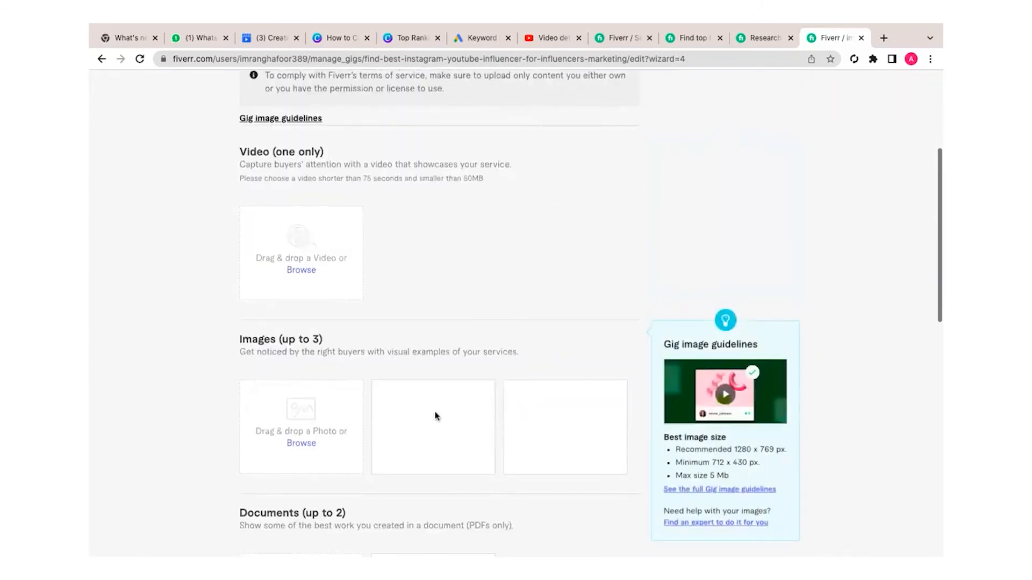
{"action": "left_click", "coordinate": [304, 446]}
{"action": "scroll", "coordinate": [480, 154], "scroll_direction": "down", "scroll_amount": 3}
{"action": "left_click", "coordinate": [444, 188]}
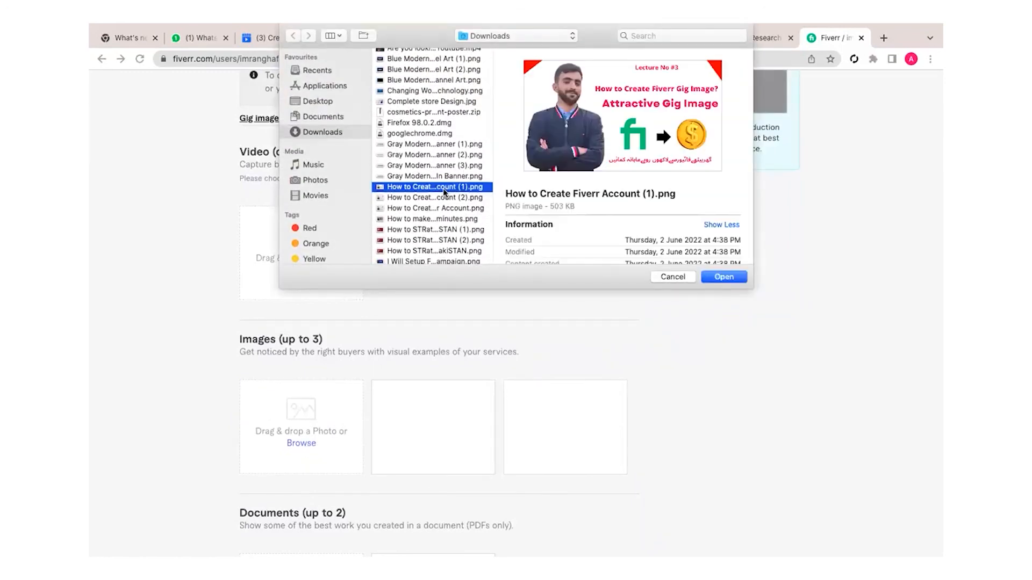
{"action": "left_click", "coordinate": [430, 198]}
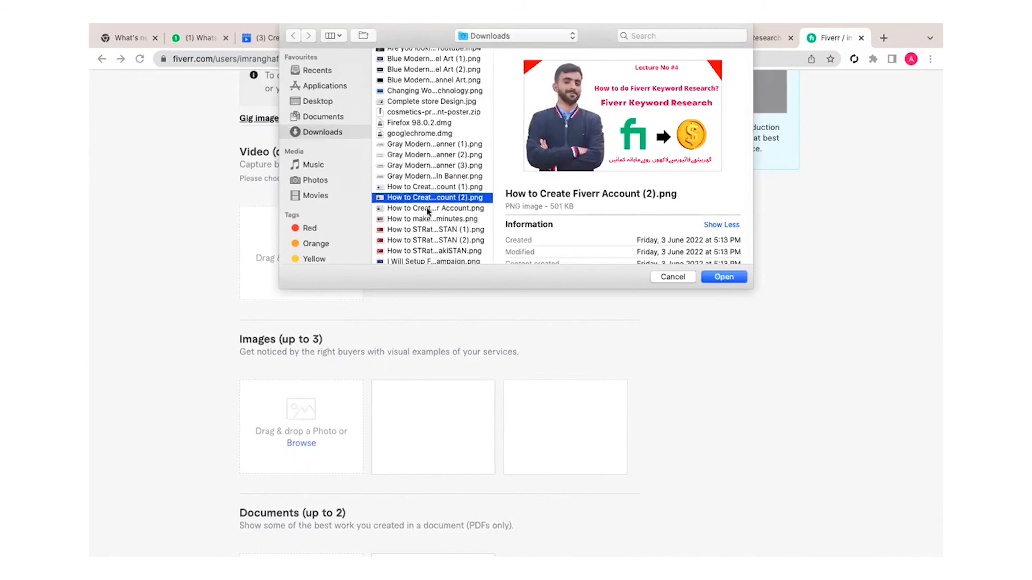
{"action": "left_click", "coordinate": [429, 209]}
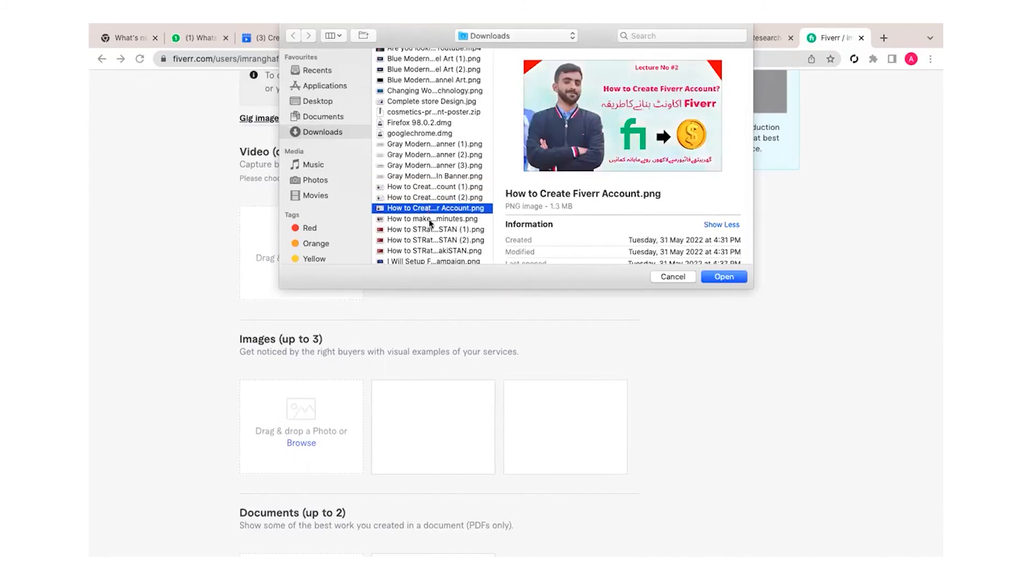
{"action": "left_click", "coordinate": [429, 220]}
{"action": "left_click", "coordinate": [430, 230]}
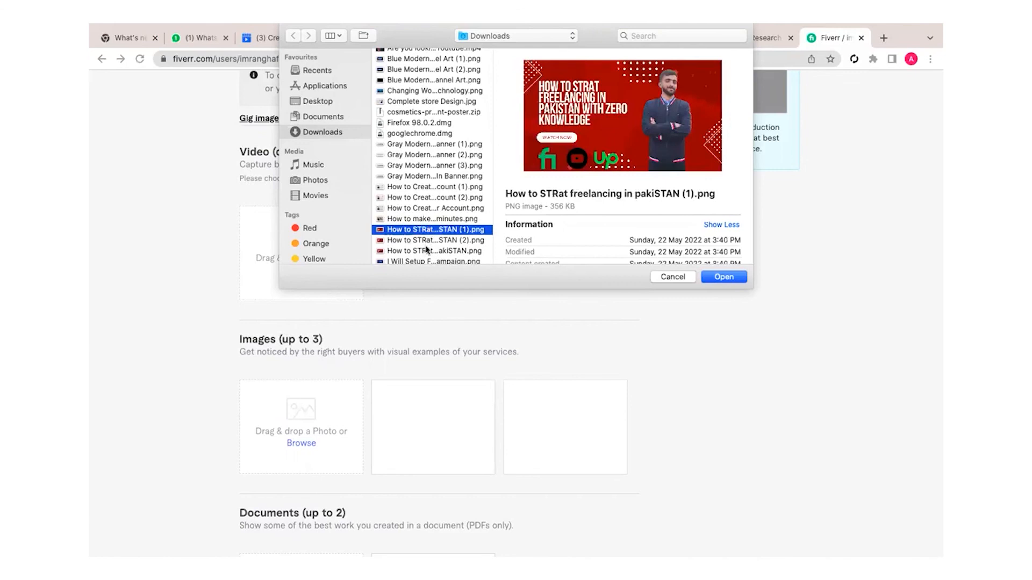
{"action": "left_click", "coordinate": [426, 250]}
{"action": "left_click", "coordinate": [427, 240]}
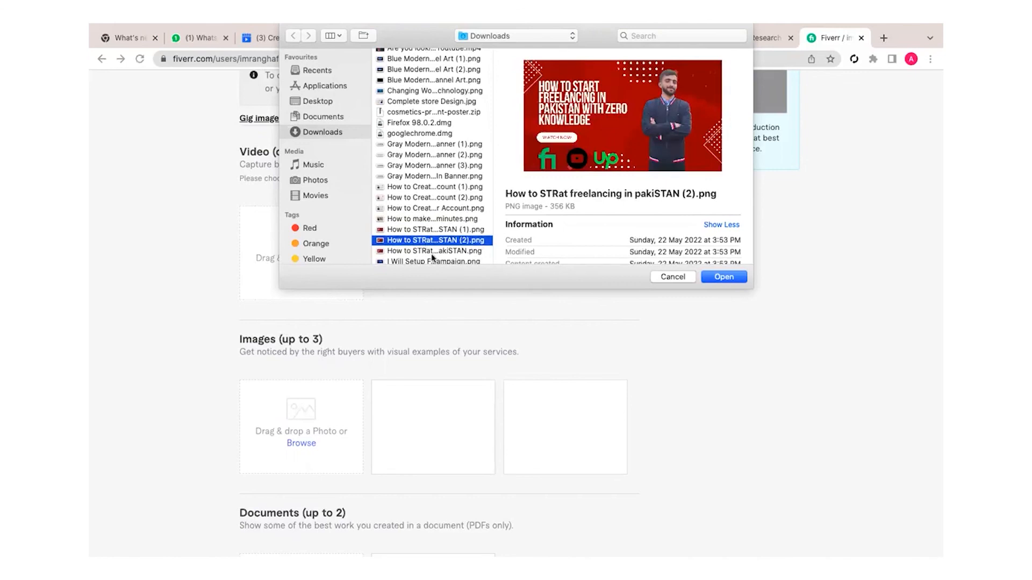
{"action": "scroll", "coordinate": [433, 257], "scroll_direction": "down", "scroll_amount": 2}
{"action": "left_click", "coordinate": [419, 202]}
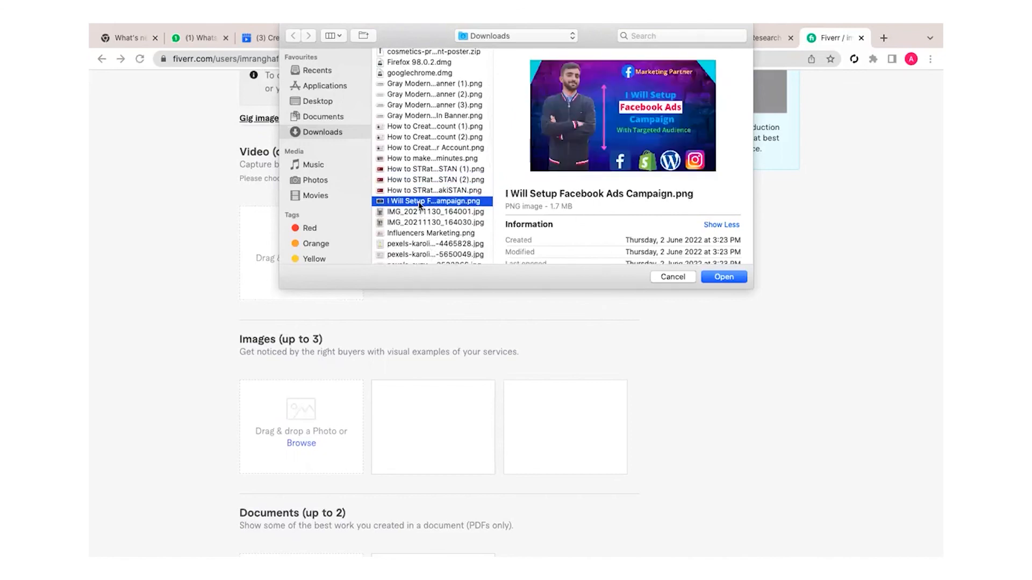
{"action": "left_click", "coordinate": [726, 277]}
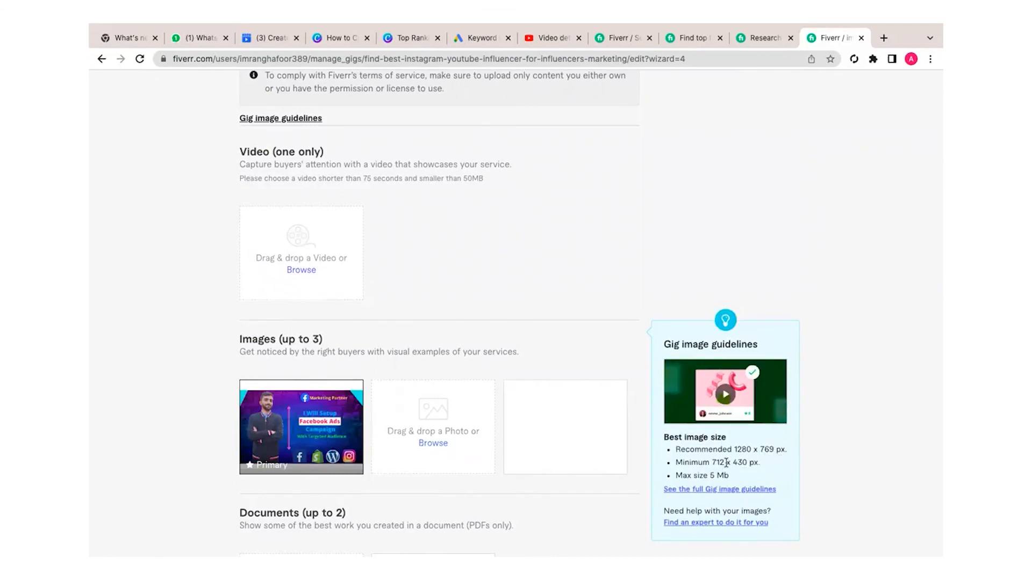
Step: Review the gallery's video, image and document sections, then save the gallery and continue to the publishing stage
{"action": "scroll", "coordinate": [721, 471], "scroll_direction": "down", "scroll_amount": 2}
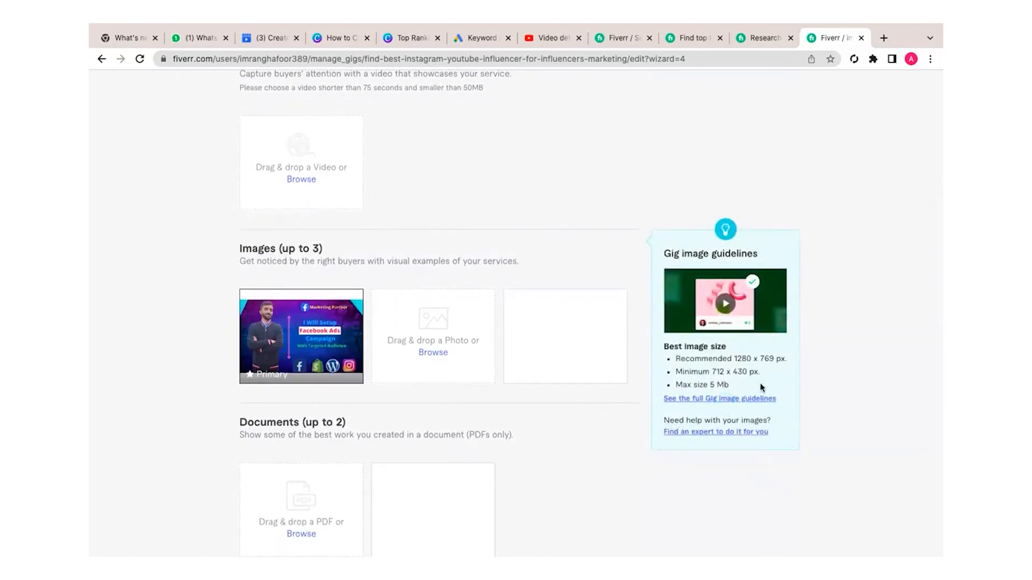
{"action": "scroll", "coordinate": [535, 443], "scroll_direction": "down", "scroll_amount": 12}
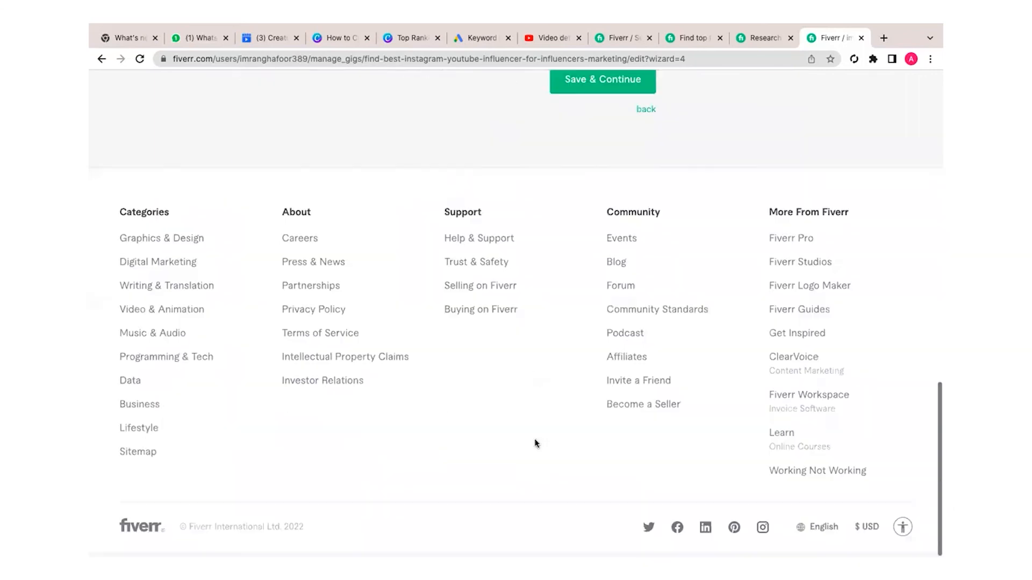
{"action": "scroll", "coordinate": [536, 408], "scroll_direction": "up", "scroll_amount": 6}
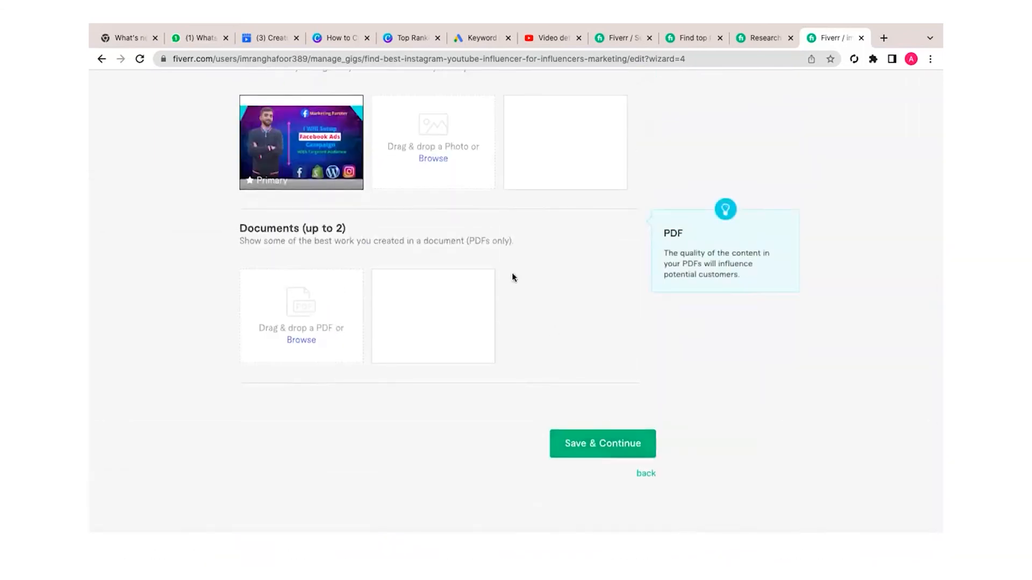
{"action": "scroll", "coordinate": [511, 276], "scroll_direction": "up", "scroll_amount": 10}
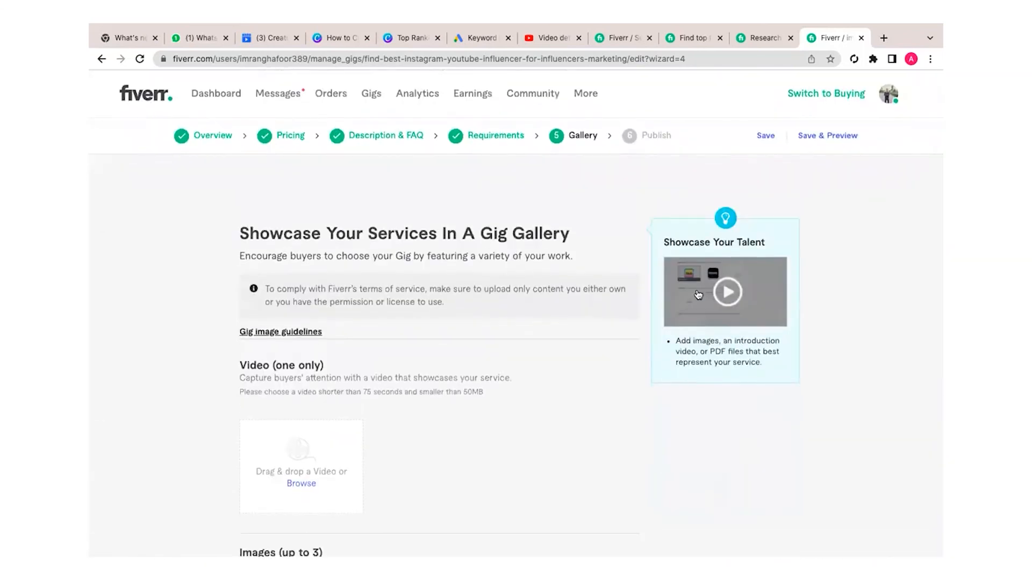
{"action": "scroll", "coordinate": [698, 292], "scroll_direction": "down", "scroll_amount": 8}
{"action": "left_click", "coordinate": [588, 530]}
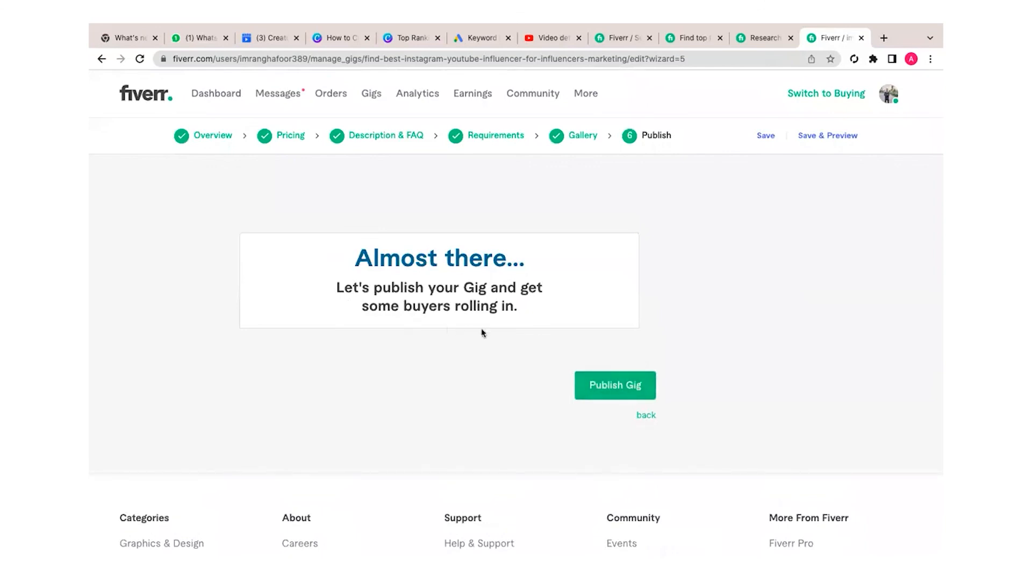
Step: Publish the gig and close the completion page to return to the gigs list
{"action": "left_click", "coordinate": [603, 398]}
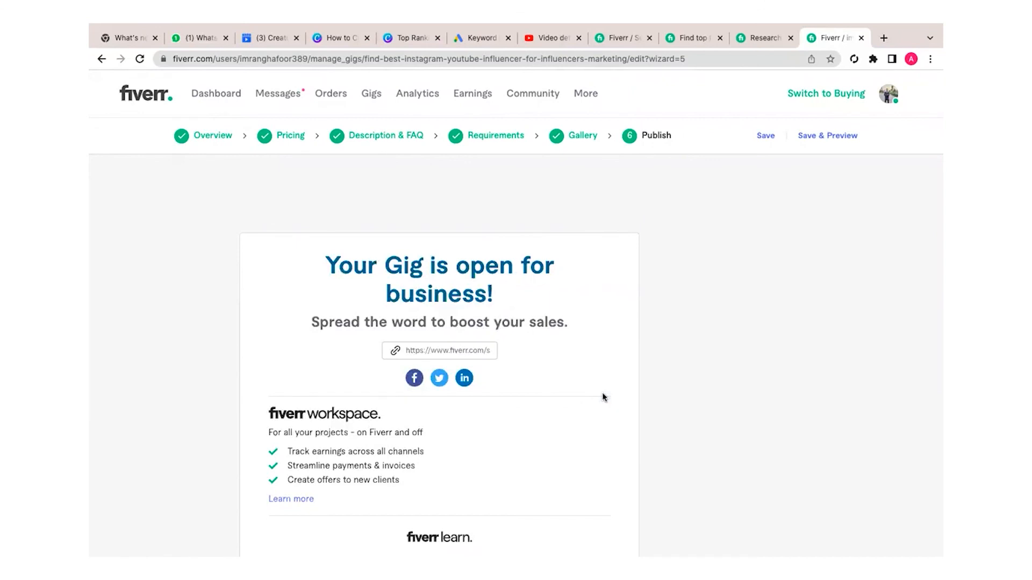
{"action": "scroll", "coordinate": [603, 398], "scroll_direction": "down", "scroll_amount": 7}
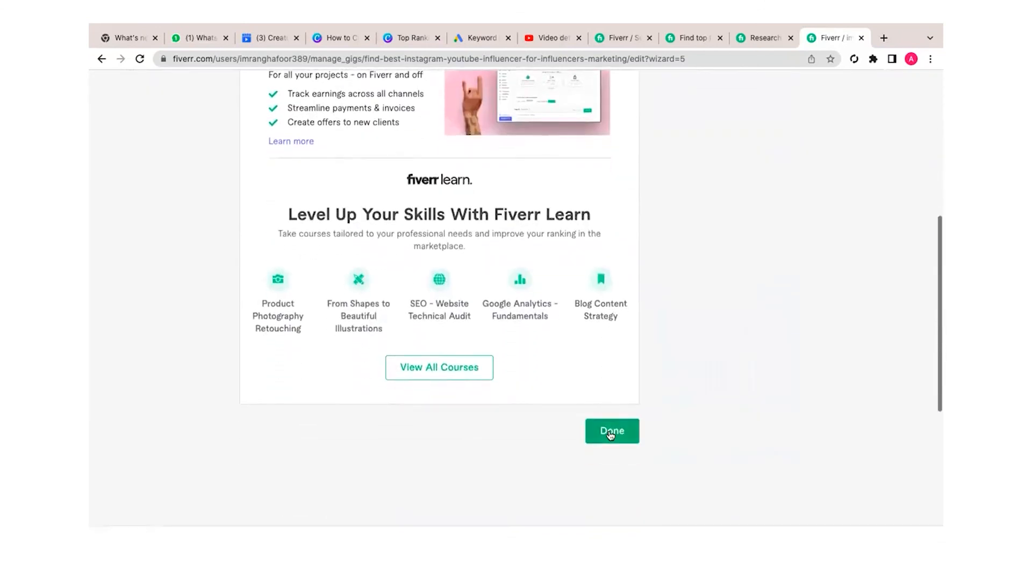
{"action": "left_click", "coordinate": [611, 433]}
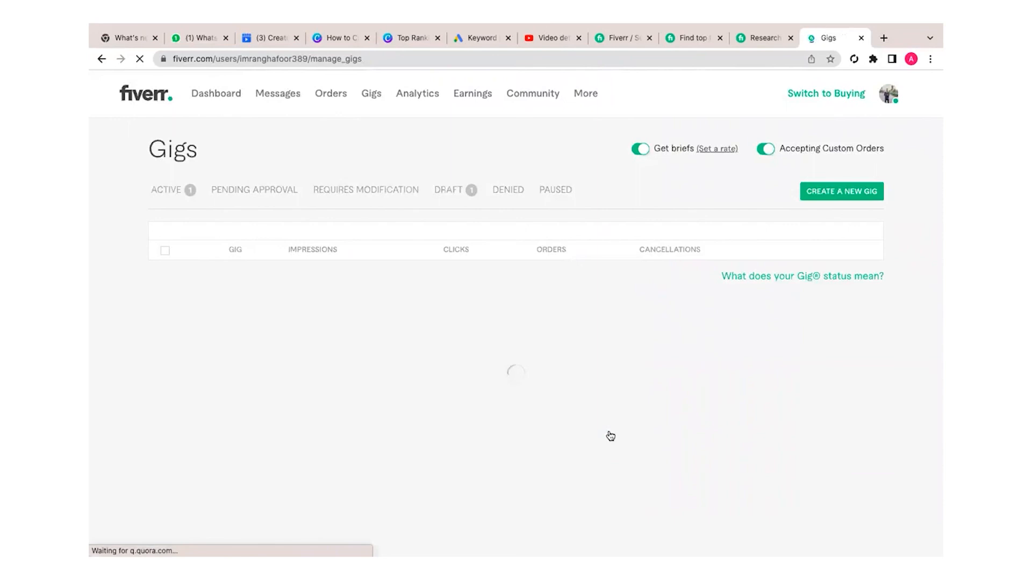